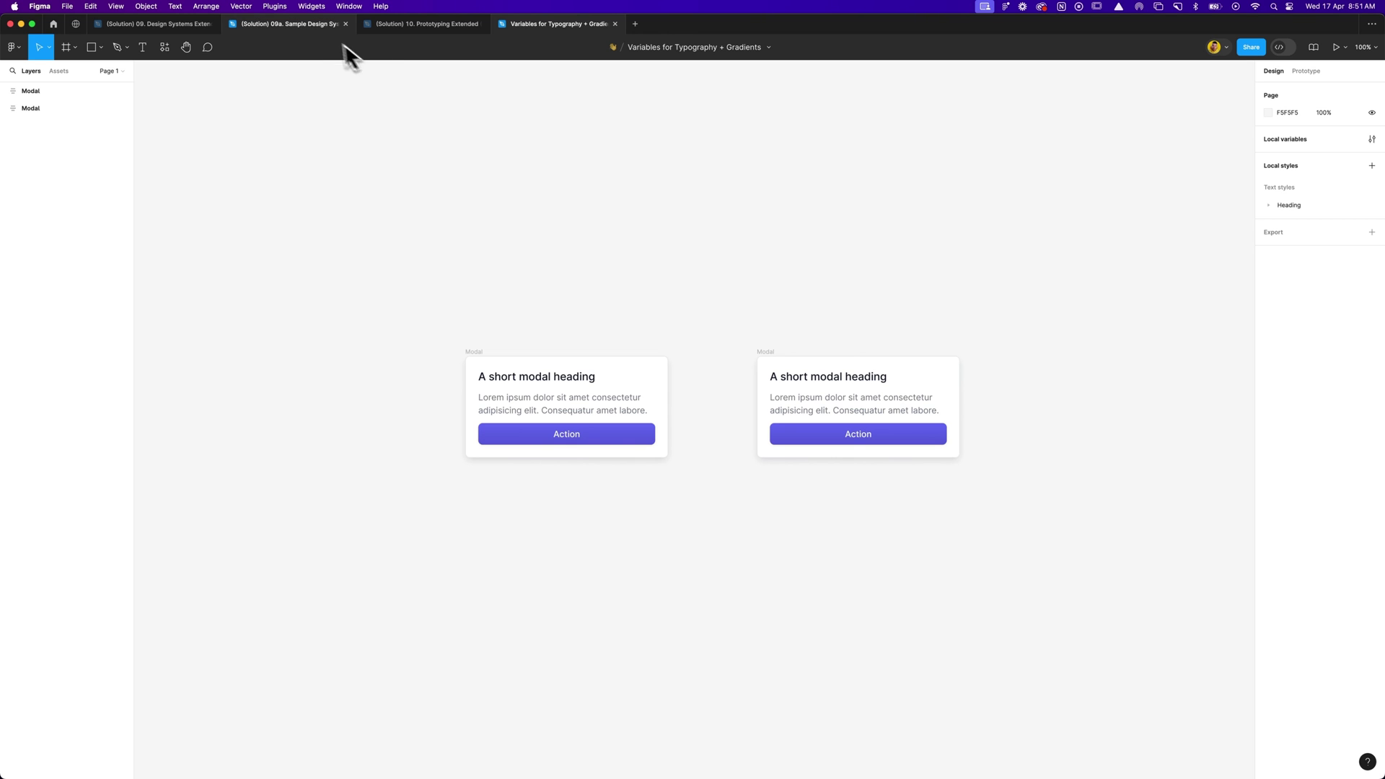
Step: Switch to the (Solution) 09a. Sample Design System file to view its Colors variables
{"action": "left_click", "coordinate": [312, 29]}
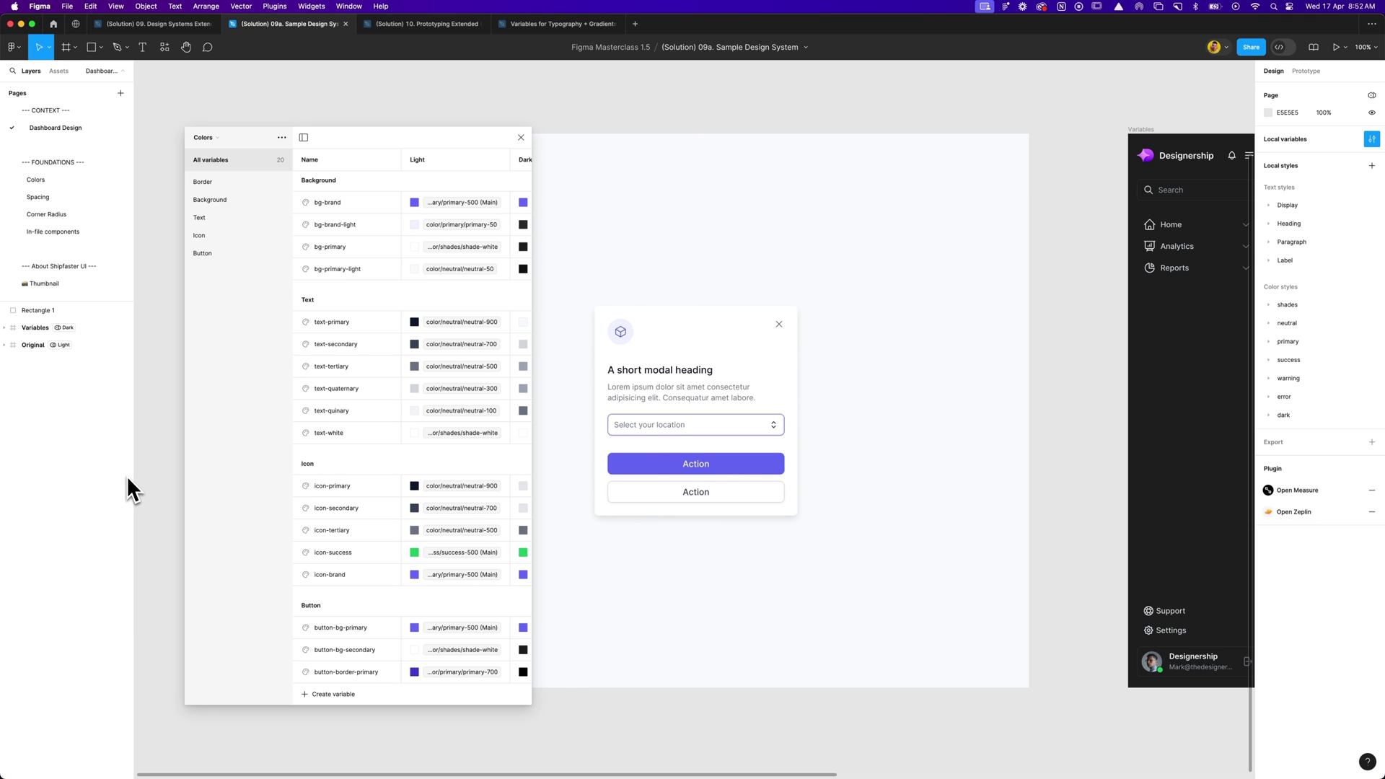
Step: Preview the Variables frame in Light colour mode, then set its Colors mode back to Dark
{"action": "left_click_drag", "start_coordinate": [1046, 194], "coordinate": [701, 190]}
{"action": "left_click", "coordinate": [766, 136]}
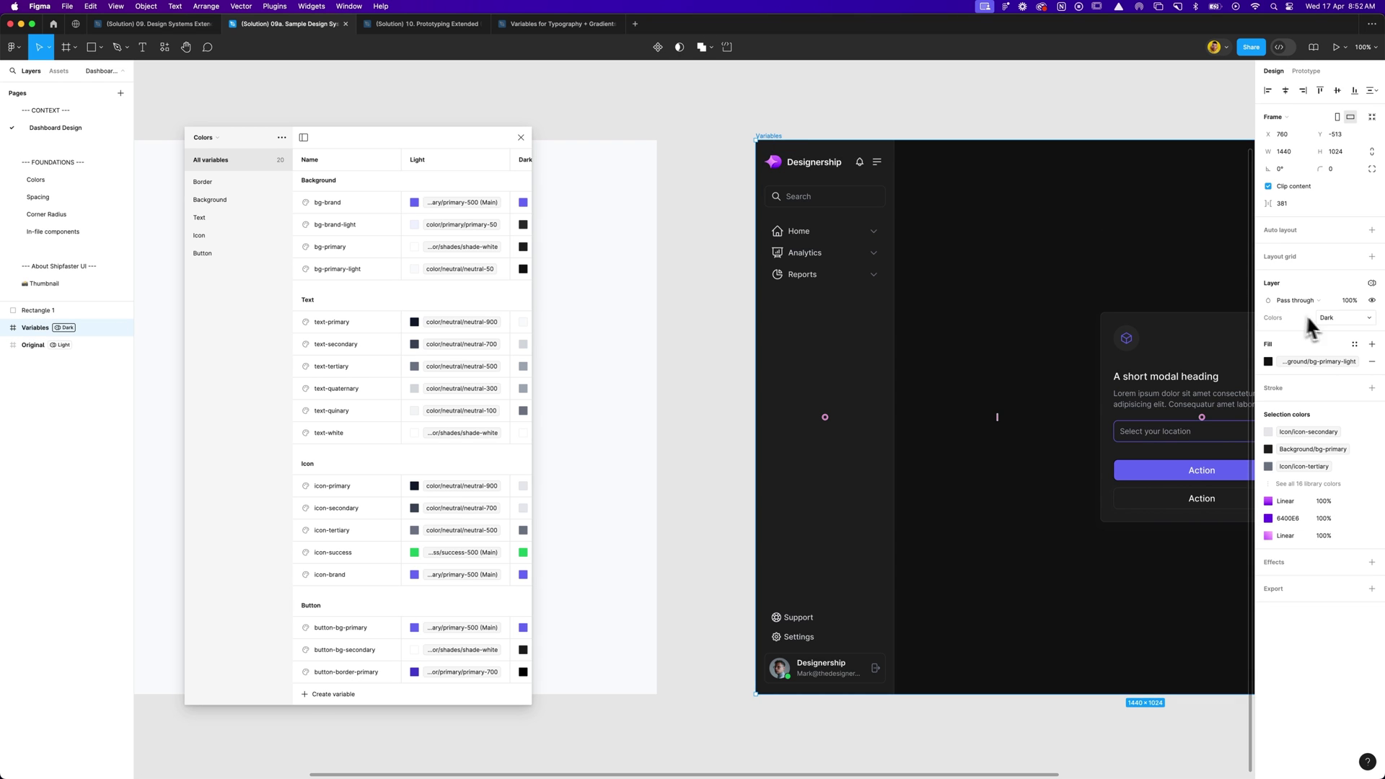
{"action": "left_click", "coordinate": [1308, 316]}
{"action": "left_click", "coordinate": [1330, 317]}
{"action": "left_click", "coordinate": [1329, 311]}
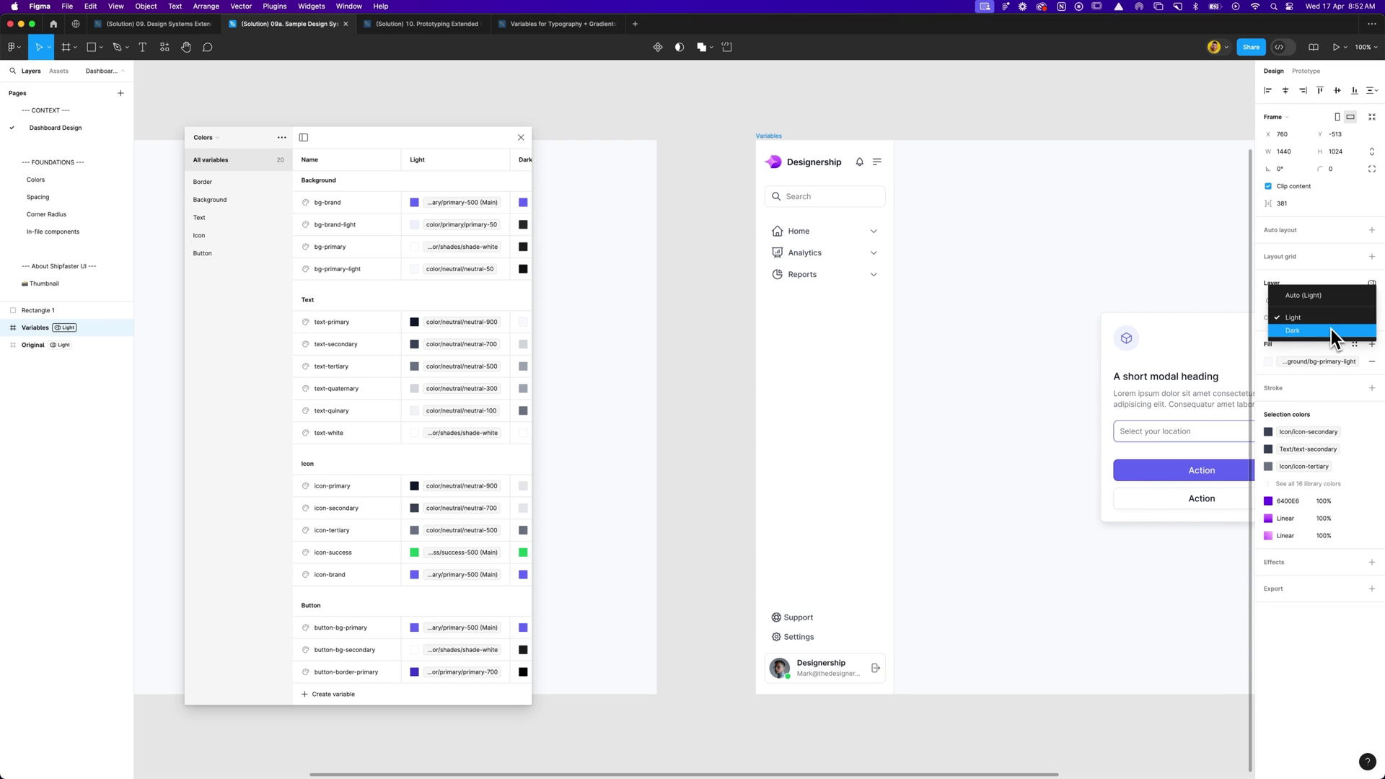
{"action": "left_click", "coordinate": [1331, 331]}
{"action": "left_click", "coordinate": [705, 411]}
{"action": "left_click_drag", "start_coordinate": [705, 411], "coordinate": [1046, 401]}
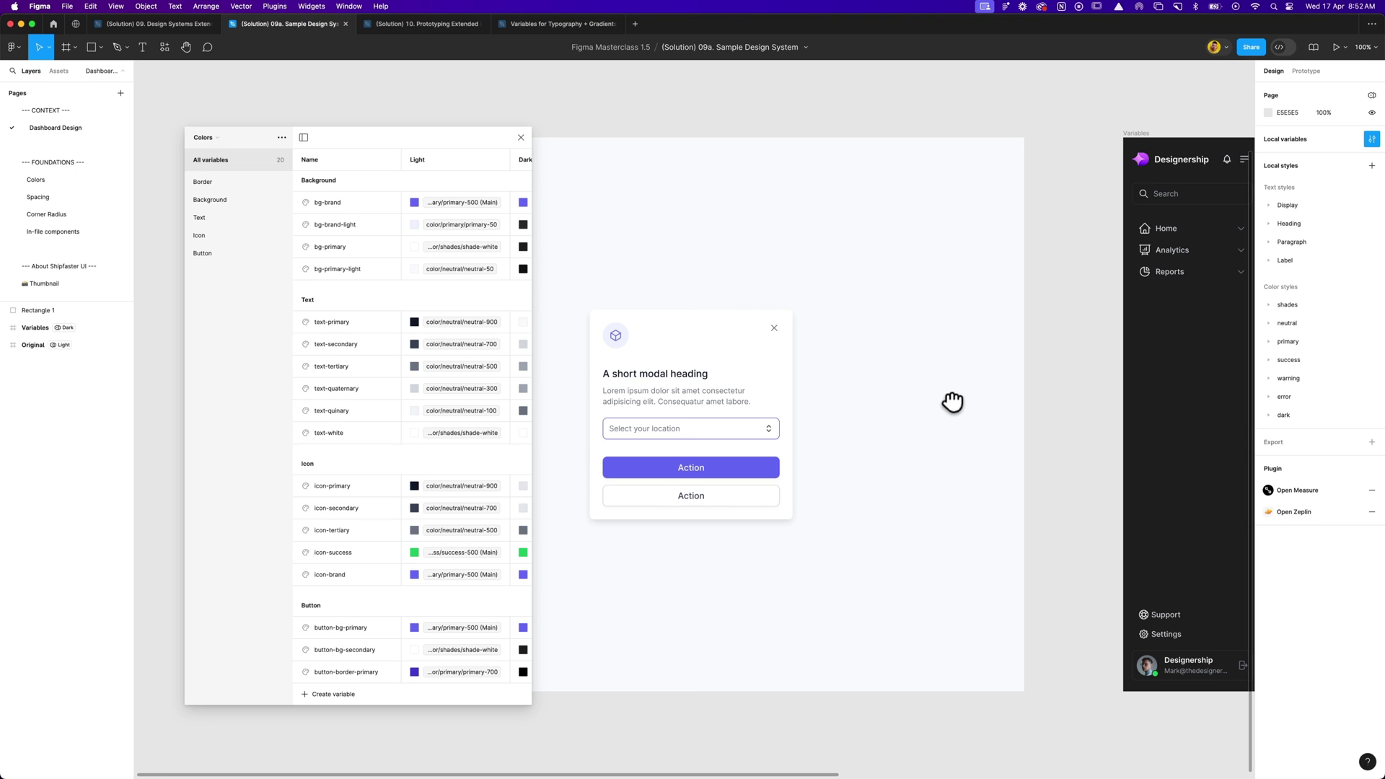
Step: Return to the Variables for Typography + Gradients file and select the left Modal frame
{"action": "left_click", "coordinate": [557, 24]}
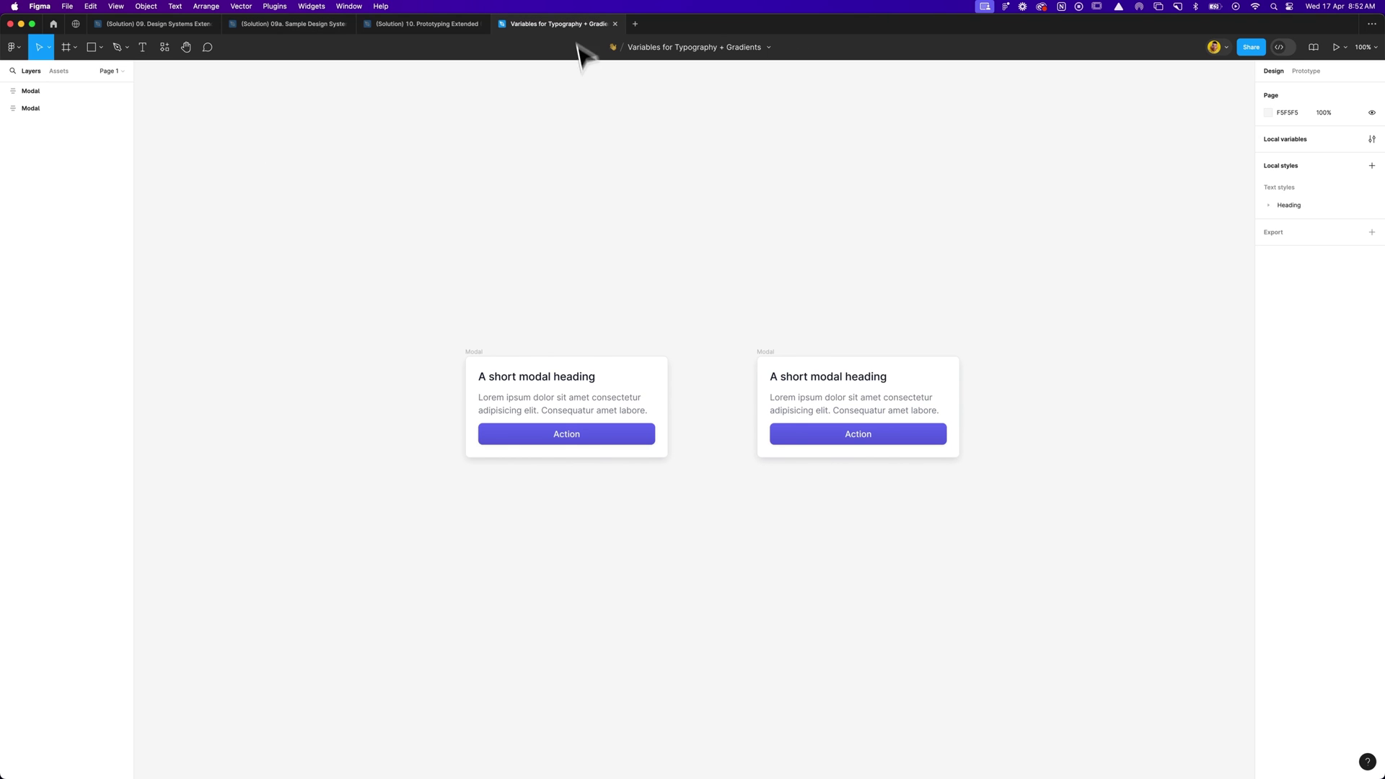
{"action": "left_click_drag", "start_coordinate": [428, 283], "coordinate": [735, 532]}
{"action": "left_click", "coordinate": [736, 531]}
{"action": "left_click_drag", "start_coordinate": [415, 289], "coordinate": [539, 380]}
{"action": "left_click_drag", "start_coordinate": [674, 491], "coordinate": [693, 505]}
{"action": "left_click", "coordinate": [718, 529]}
{"action": "left_click", "coordinate": [485, 365]}
Step: Inspect the left modal's Title text style options and its Description text
{"action": "left_click", "coordinate": [501, 383], "text": "super"}
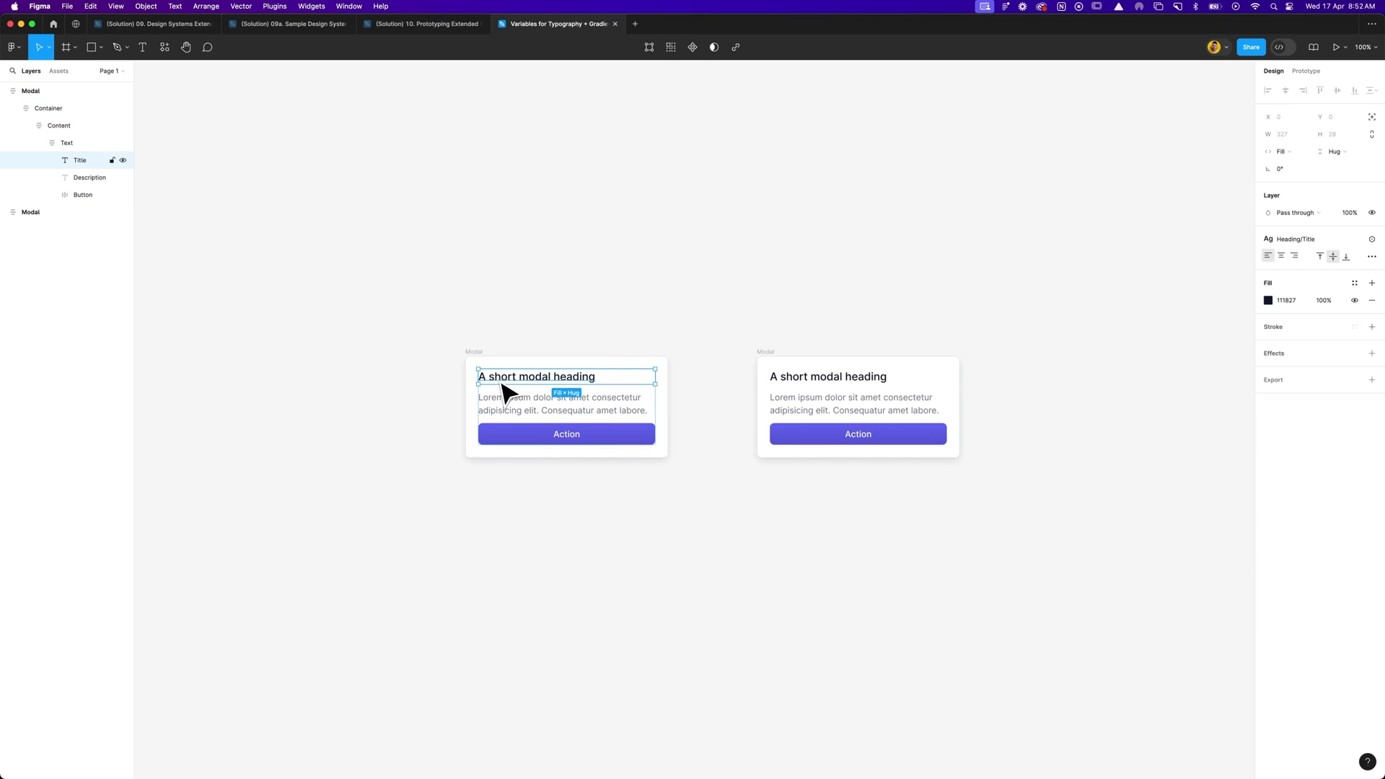
{"action": "left_click", "coordinate": [1313, 239]}
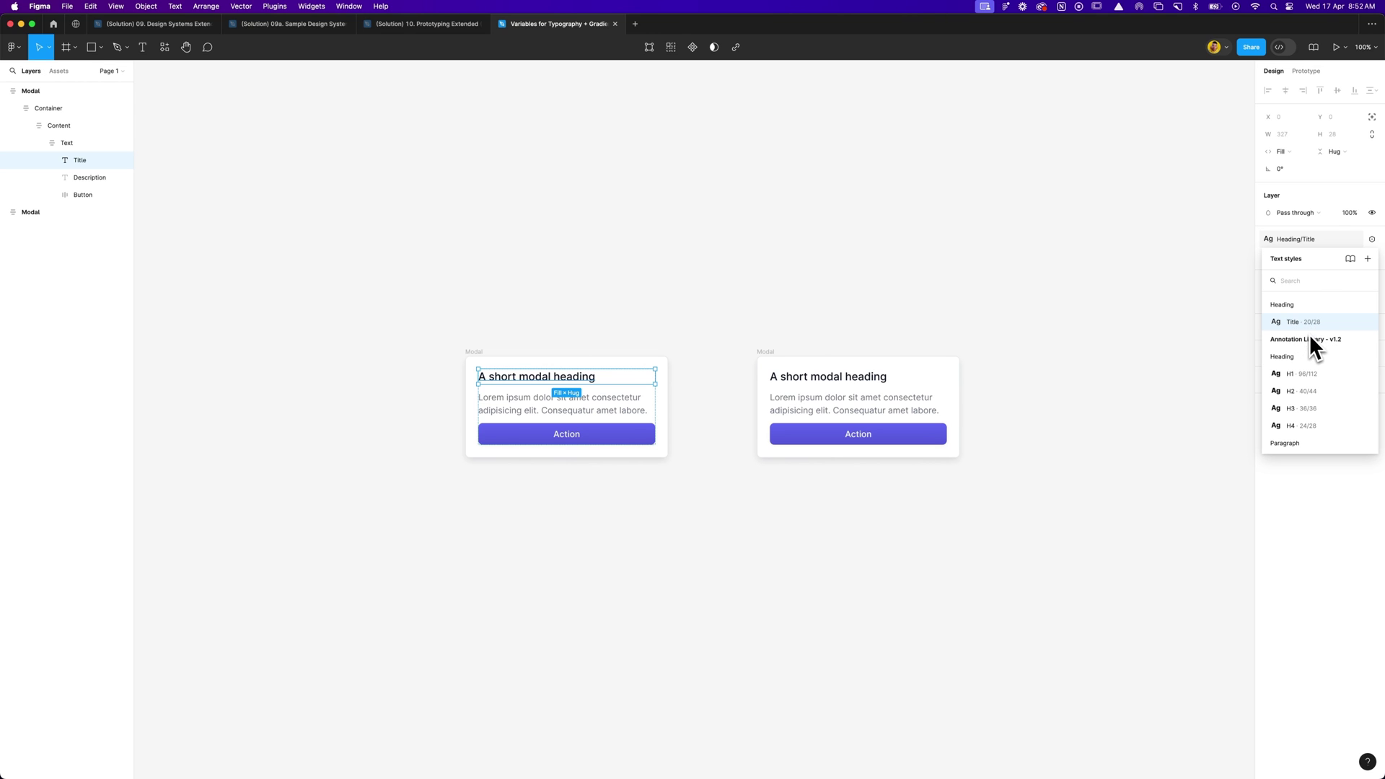
{"action": "left_click", "coordinate": [974, 357]}
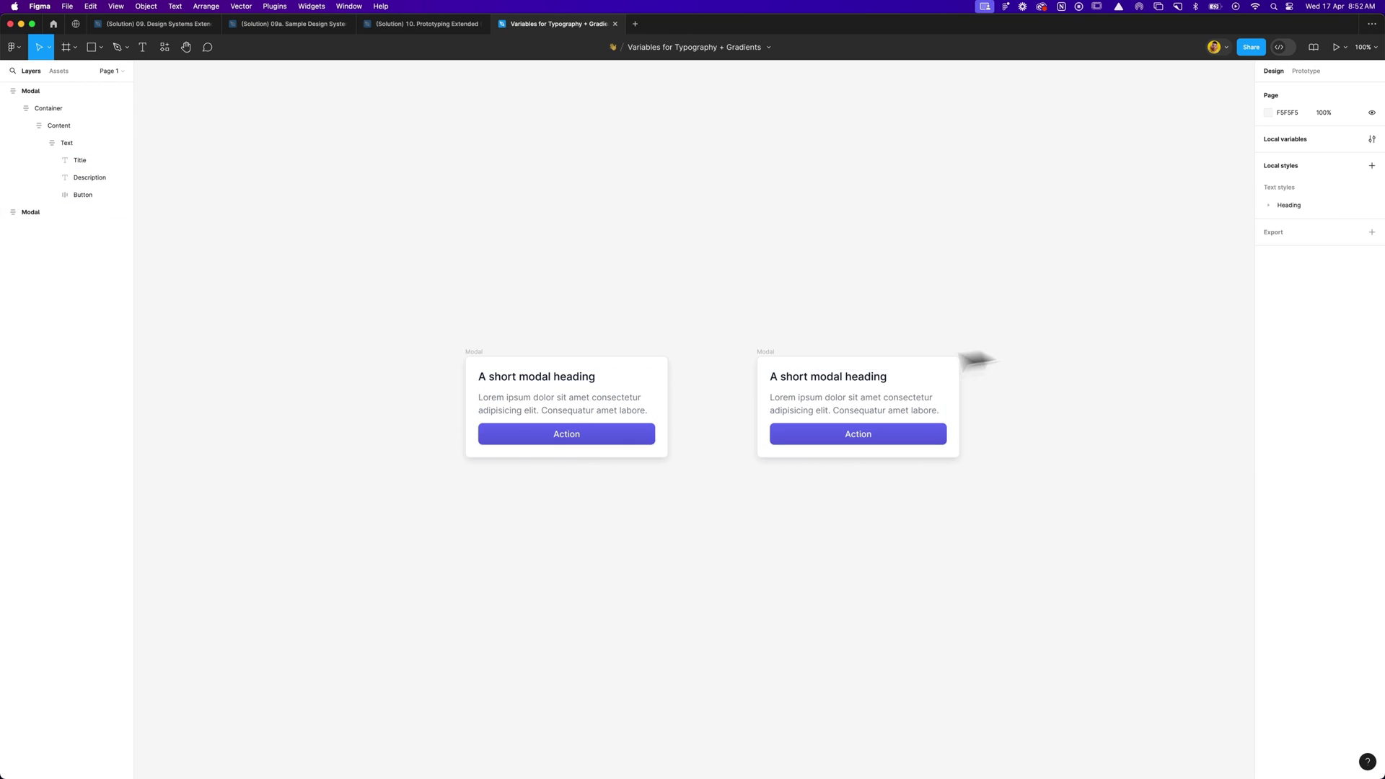
{"action": "left_click", "coordinate": [637, 405], "text": "super"}
{"action": "left_click", "coordinate": [1154, 285]}
Step: Select the right Modal and inspect its Title text settings, Inter Medium 20 with 28 line height
{"action": "scroll", "coordinate": [931, 306], "scroll_direction": "right", "scroll_amount": 2}
{"action": "left_click", "coordinate": [725, 355]}
{"action": "left_click", "coordinate": [725, 356]}
{"action": "scroll", "coordinate": [769, 336], "scroll_direction": "right", "scroll_amount": 2}
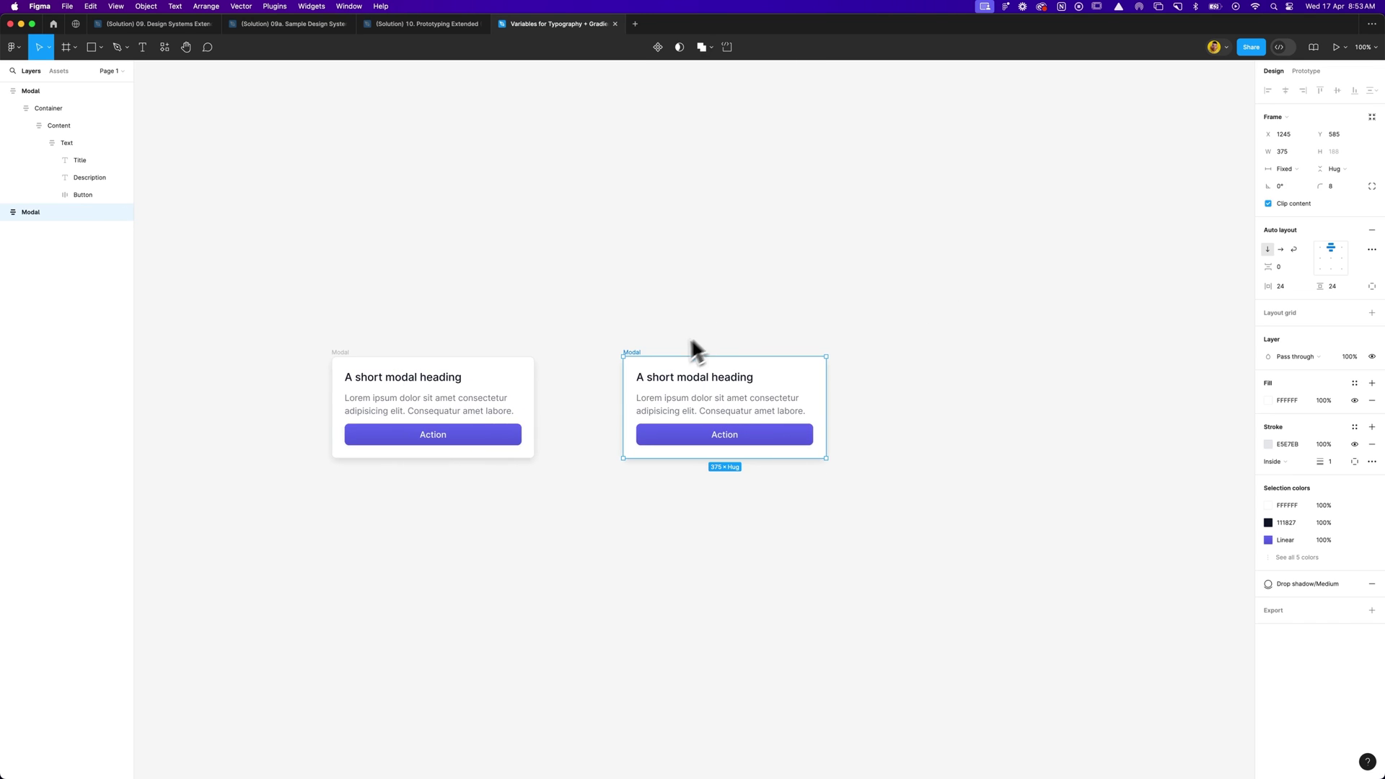
{"action": "left_click", "coordinate": [738, 394], "text": "super"}
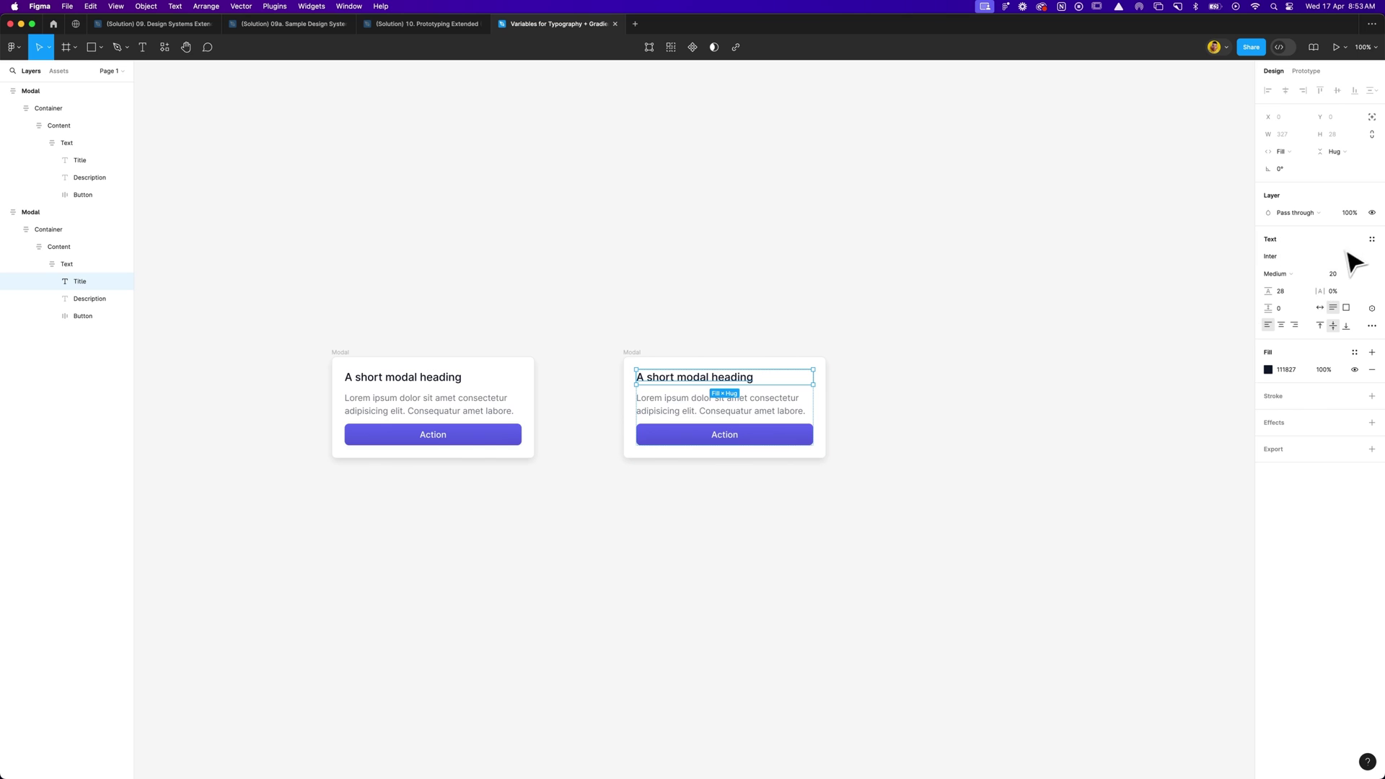
Step: Show the Primitives typography variables, then the units group listing values 4 to 40
{"action": "left_click", "coordinate": [974, 328]}
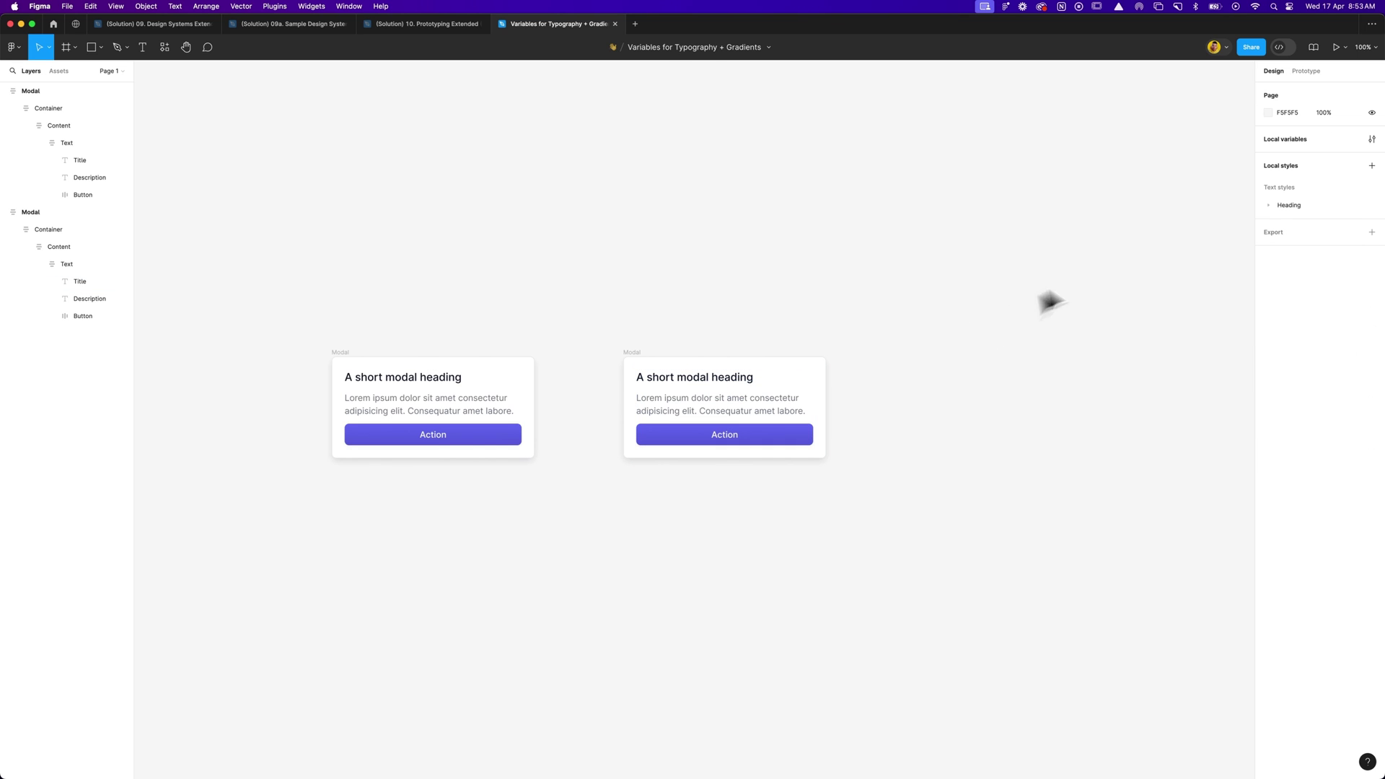
{"action": "left_click", "coordinate": [1371, 138]}
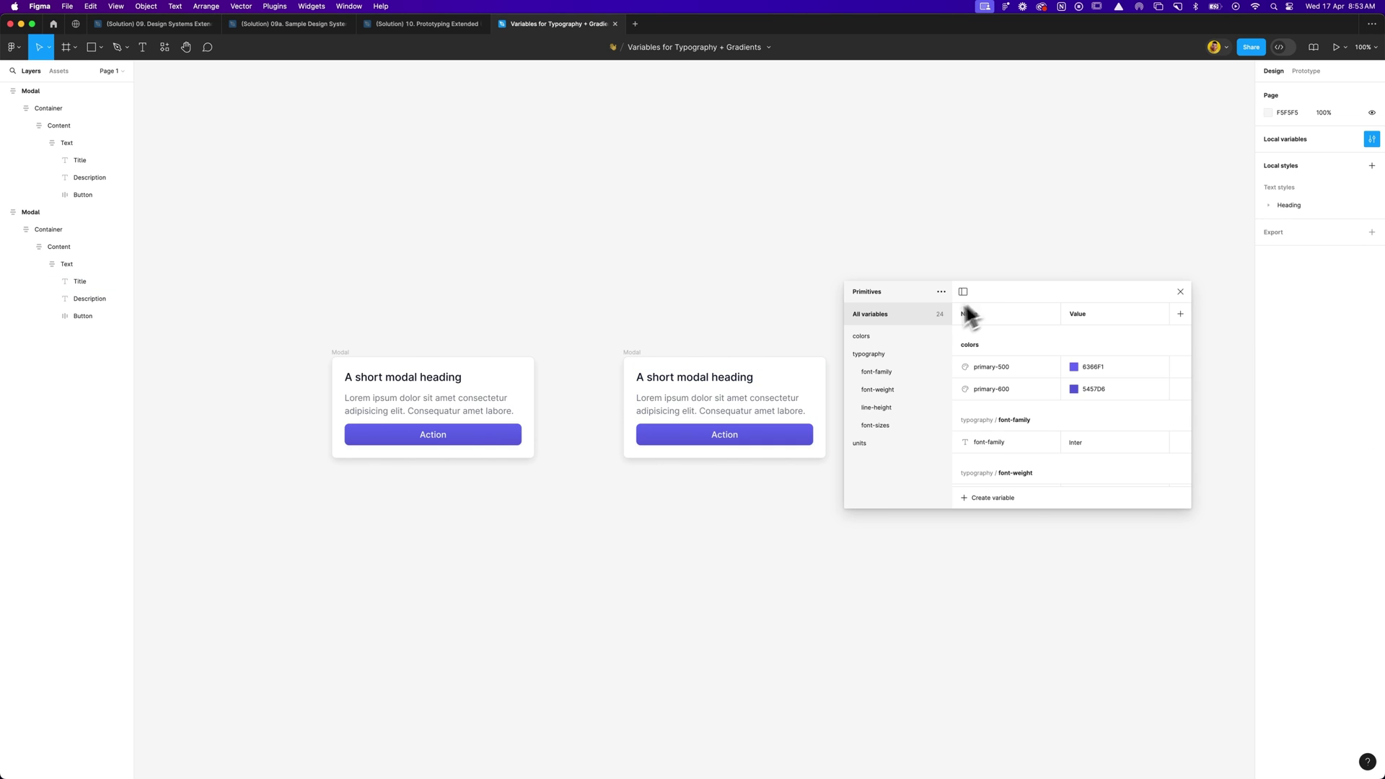
{"action": "left_click", "coordinate": [849, 355]}
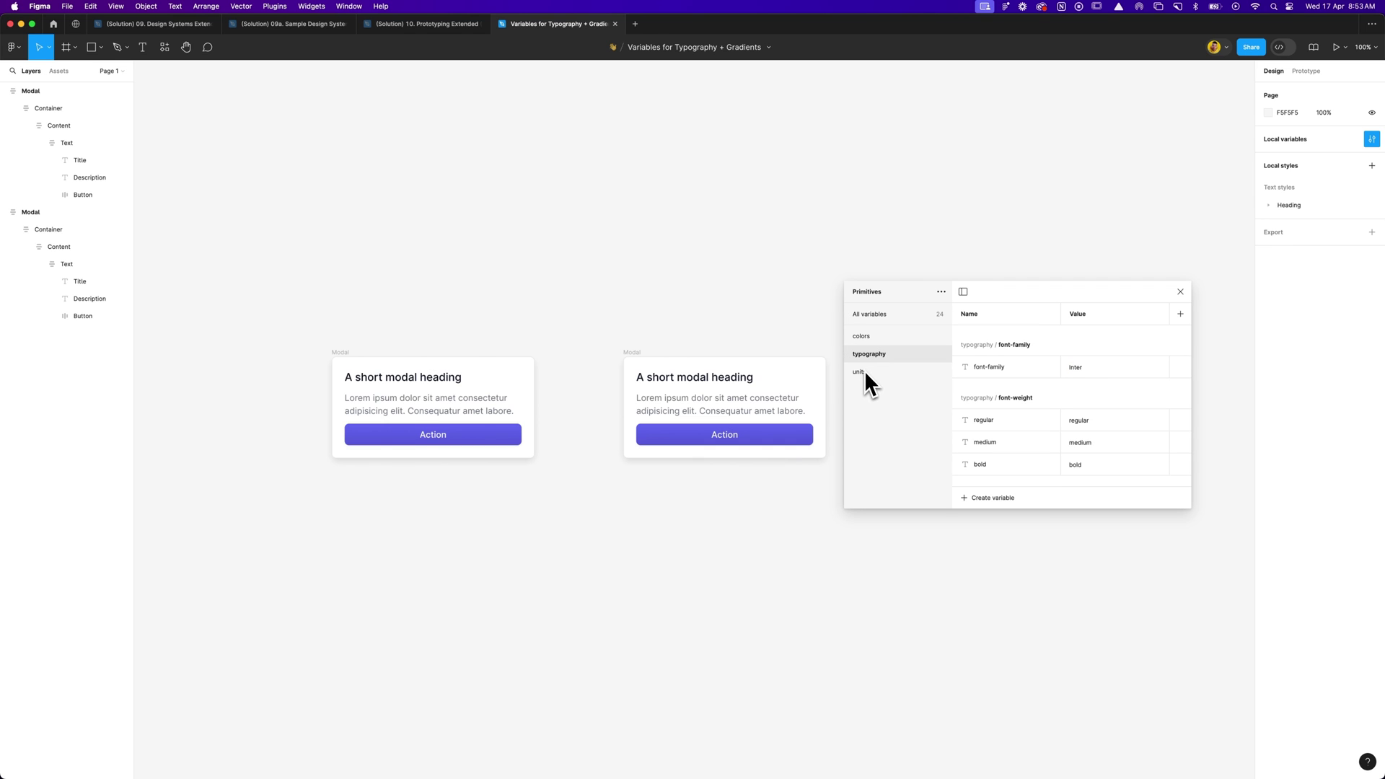
{"action": "left_click_drag", "start_coordinate": [1039, 296], "coordinate": [1066, 300]}
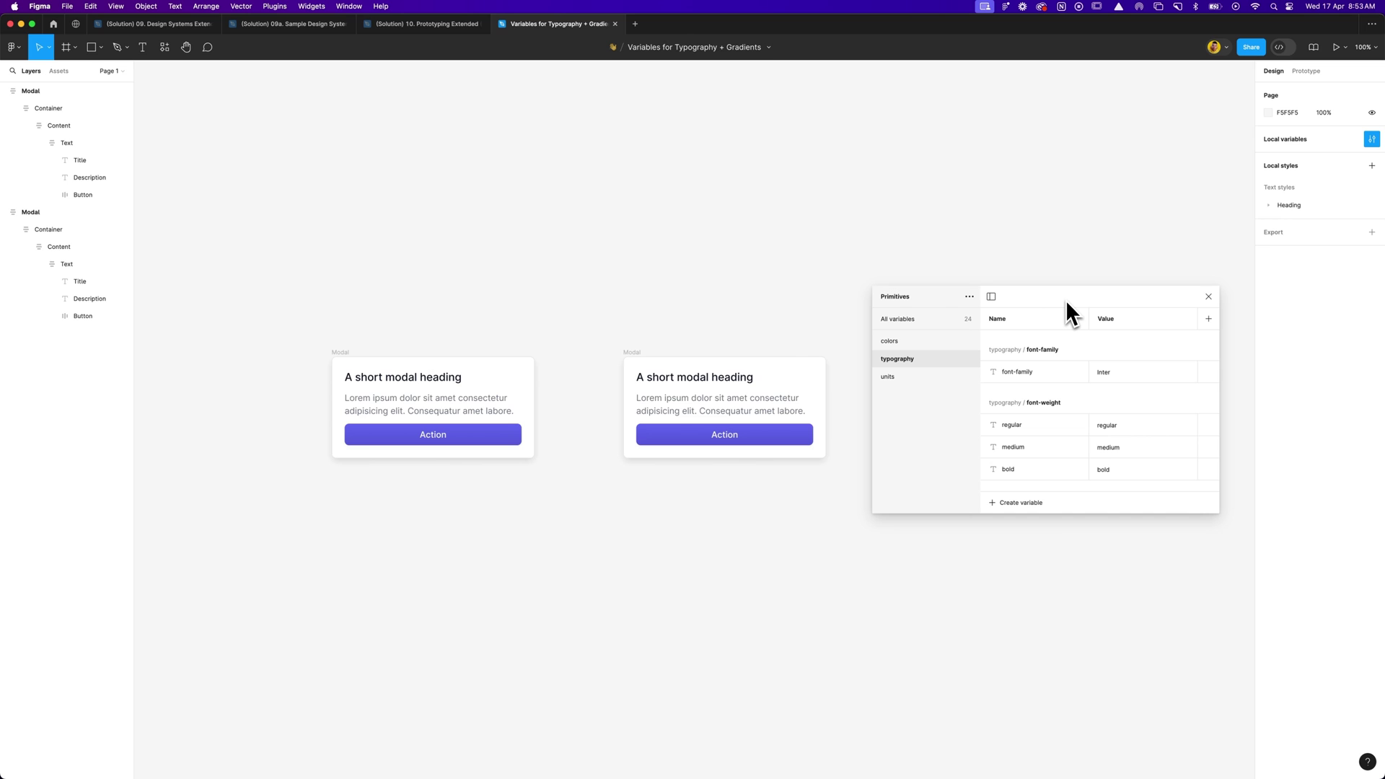
{"action": "left_click_drag", "start_coordinate": [1067, 301], "coordinate": [1064, 297]}
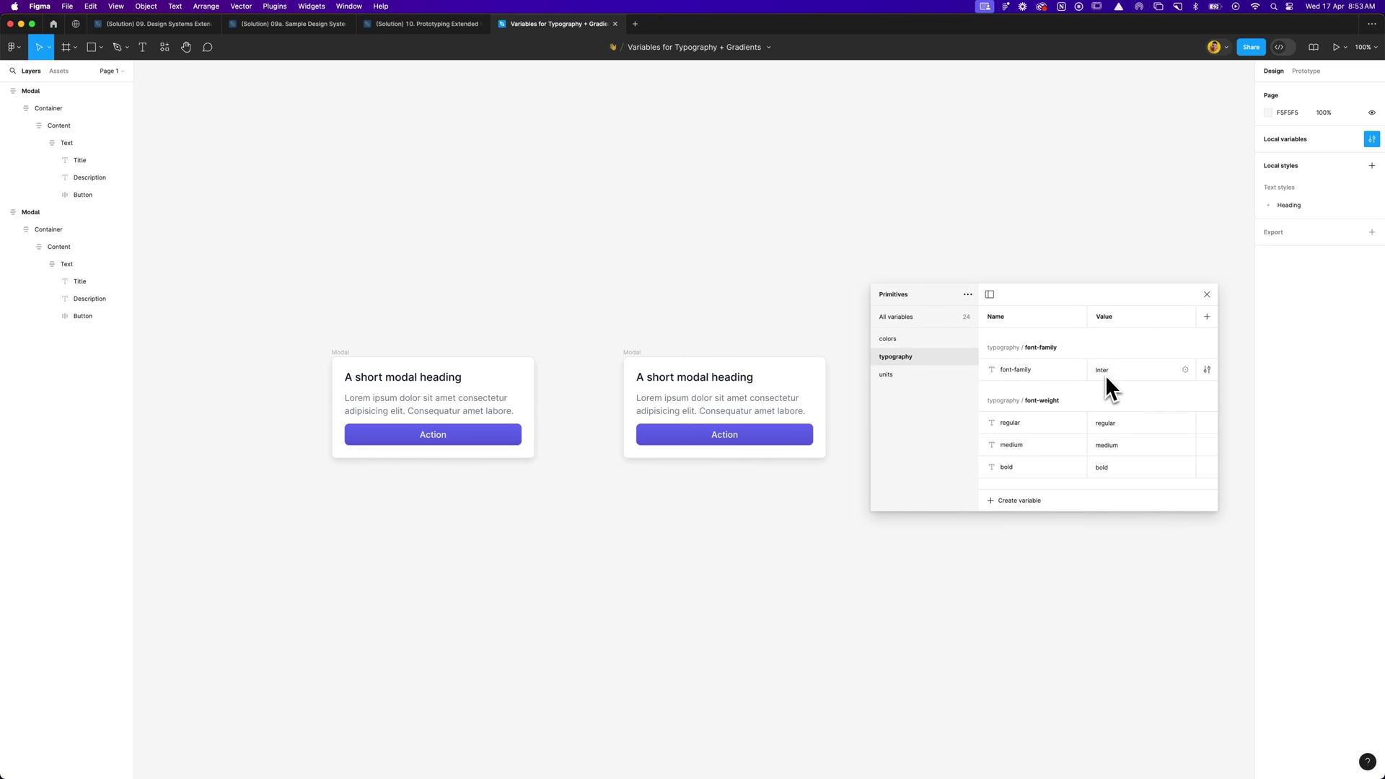
{"action": "left_click", "coordinate": [909, 376]}
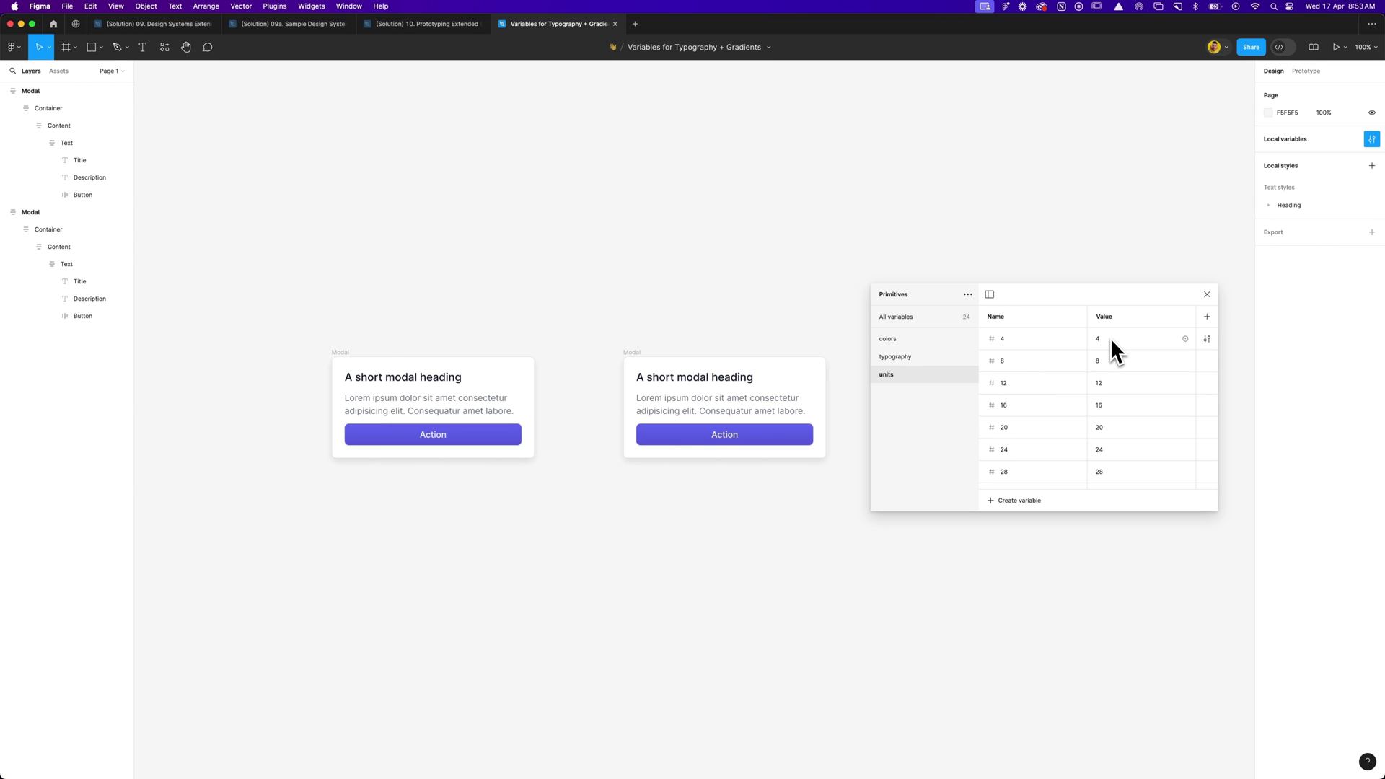
{"action": "scroll", "coordinate": [1110, 340], "scroll_direction": "down", "scroll_amount": 3}
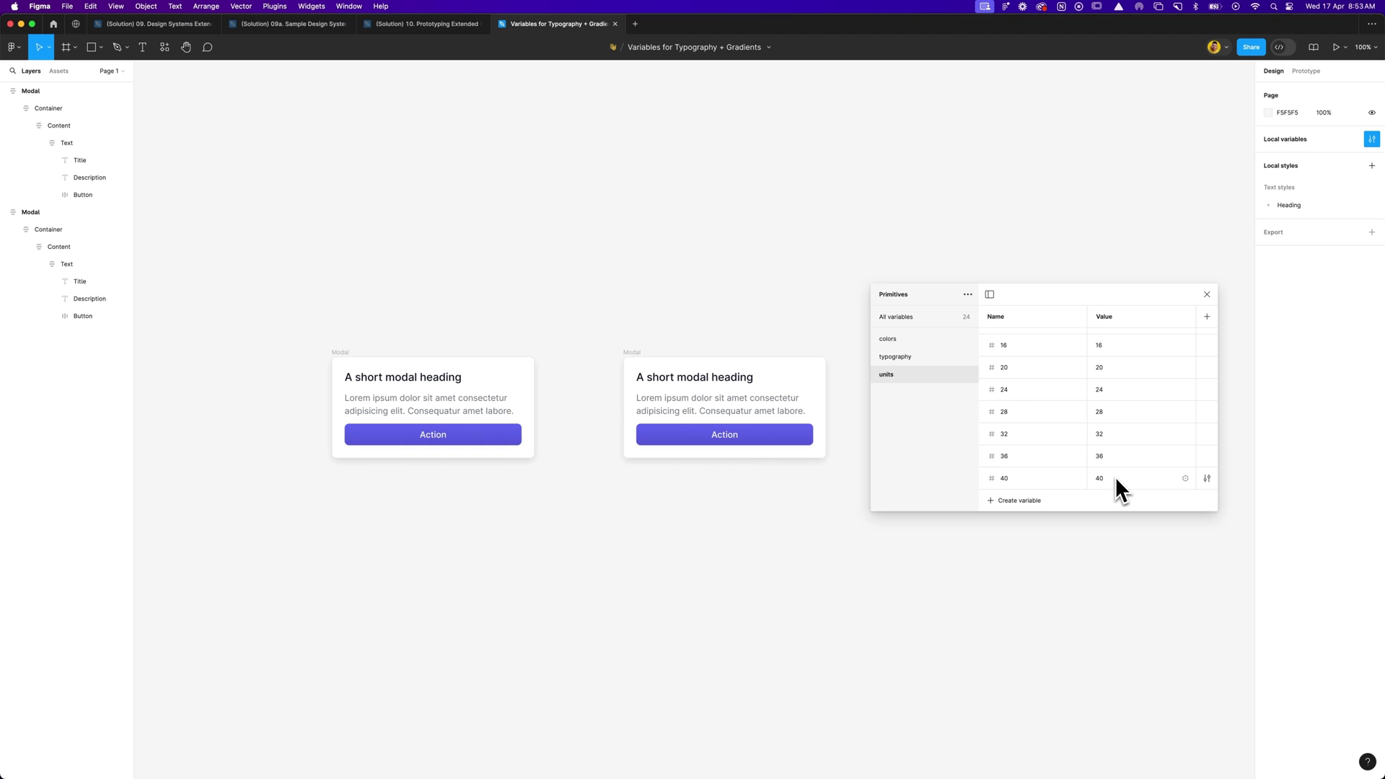
Step: Browse the Primitives font-family, font-weight, line-height, font-sizes and colors groups
{"action": "left_click", "coordinate": [936, 358]}
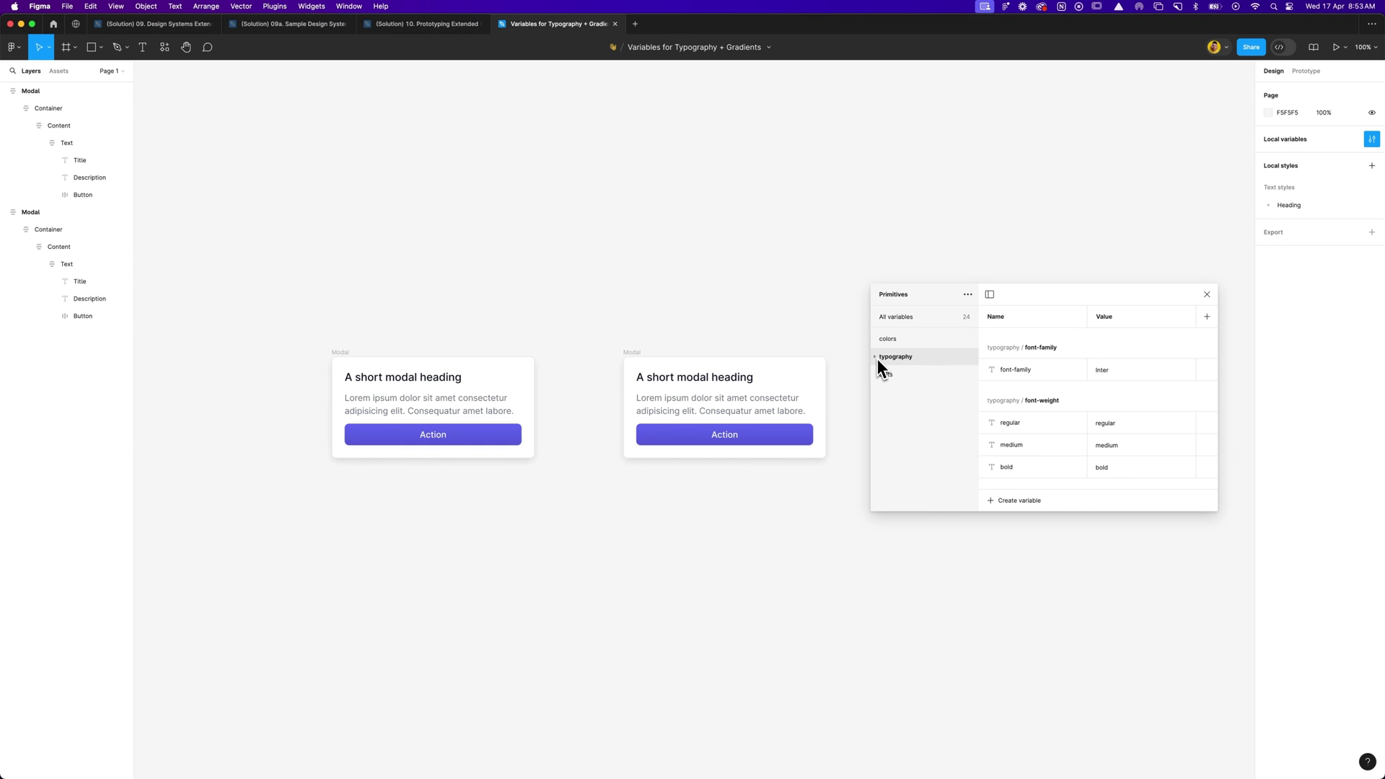
{"action": "left_click", "coordinate": [876, 358]}
{"action": "left_click", "coordinate": [903, 375]}
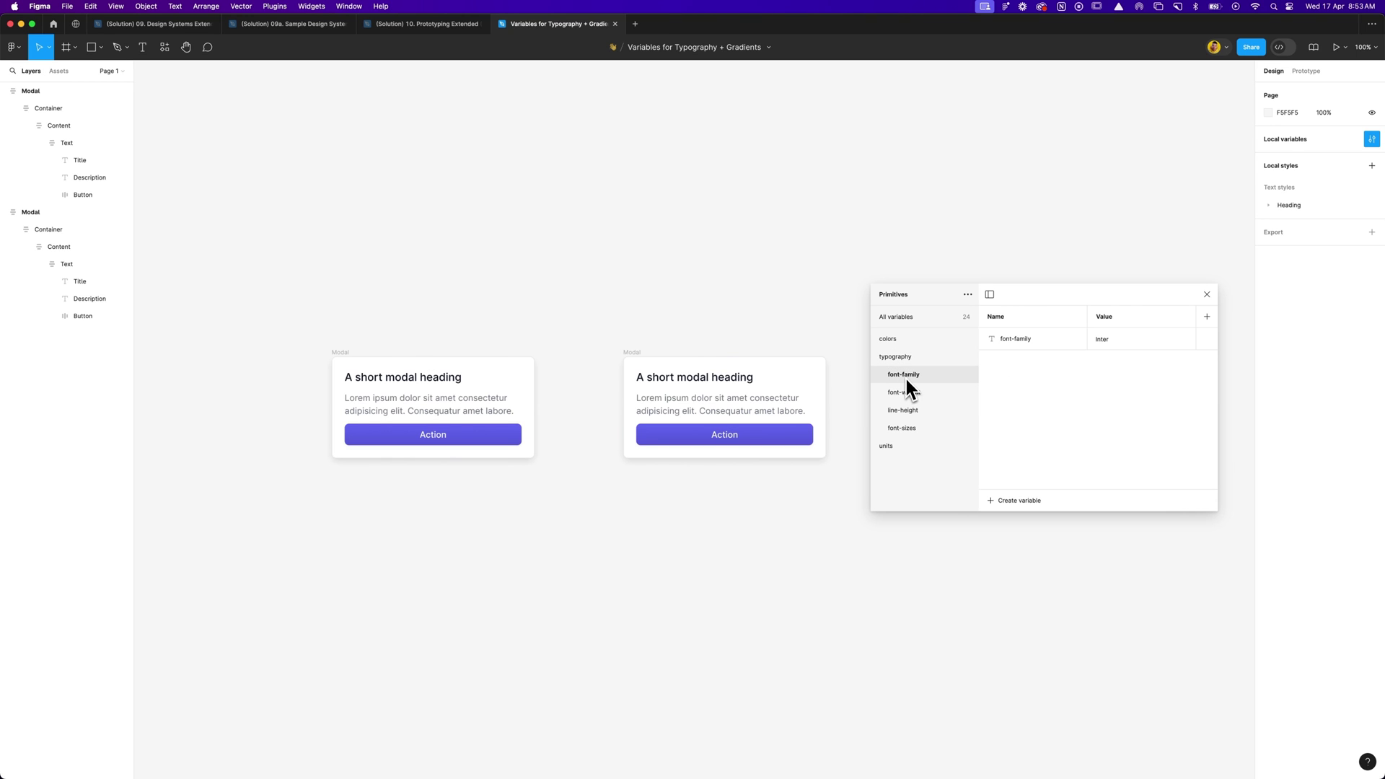
{"action": "left_click", "coordinate": [914, 390]}
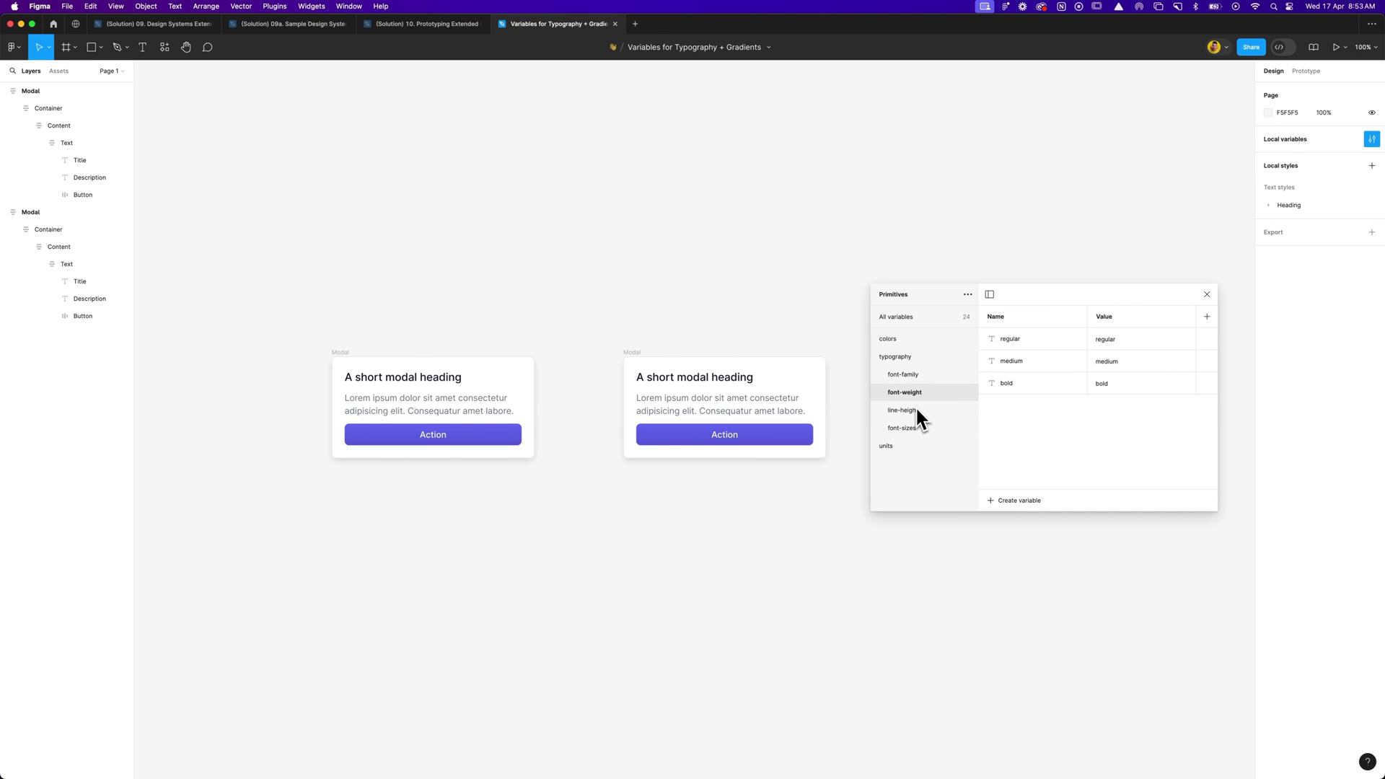
{"action": "left_click", "coordinate": [915, 408]}
{"action": "left_click", "coordinate": [919, 429]}
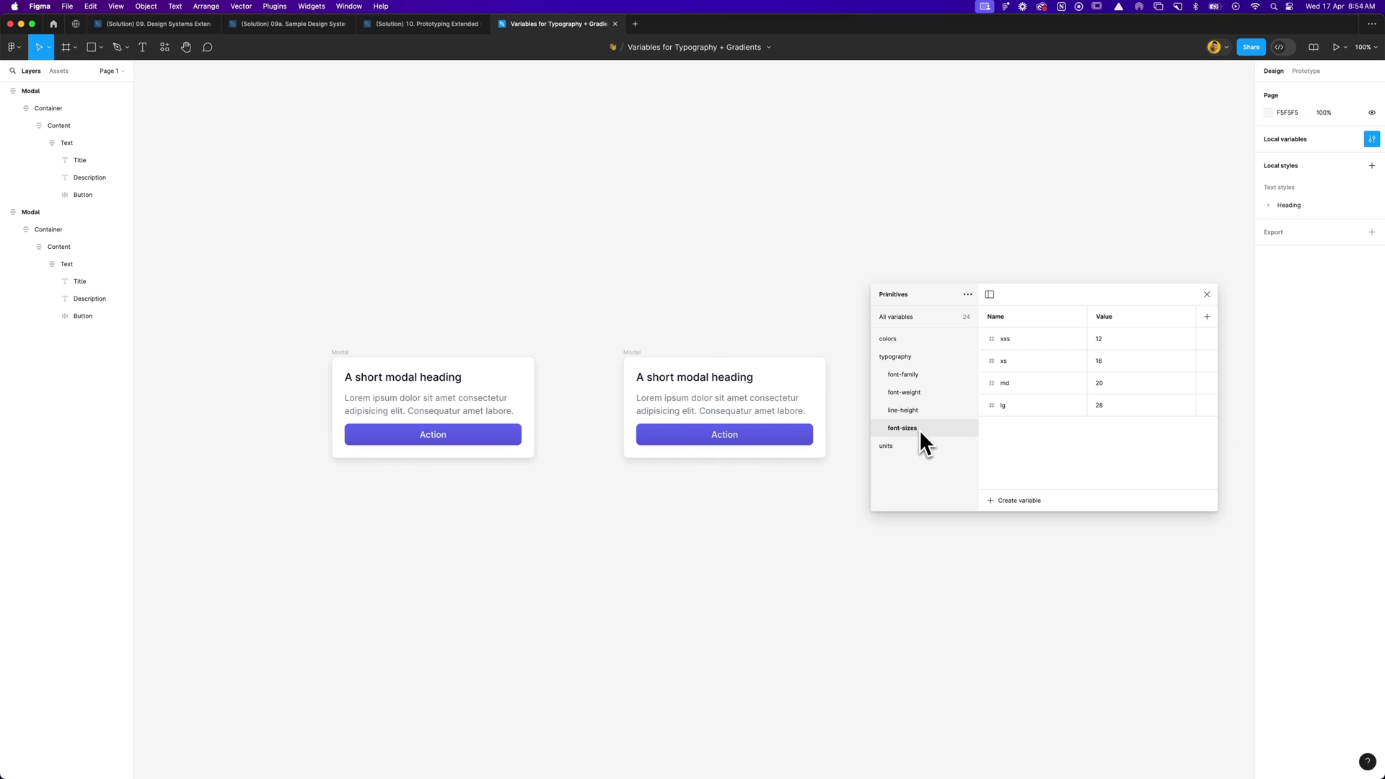
{"action": "left_click", "coordinate": [891, 340]}
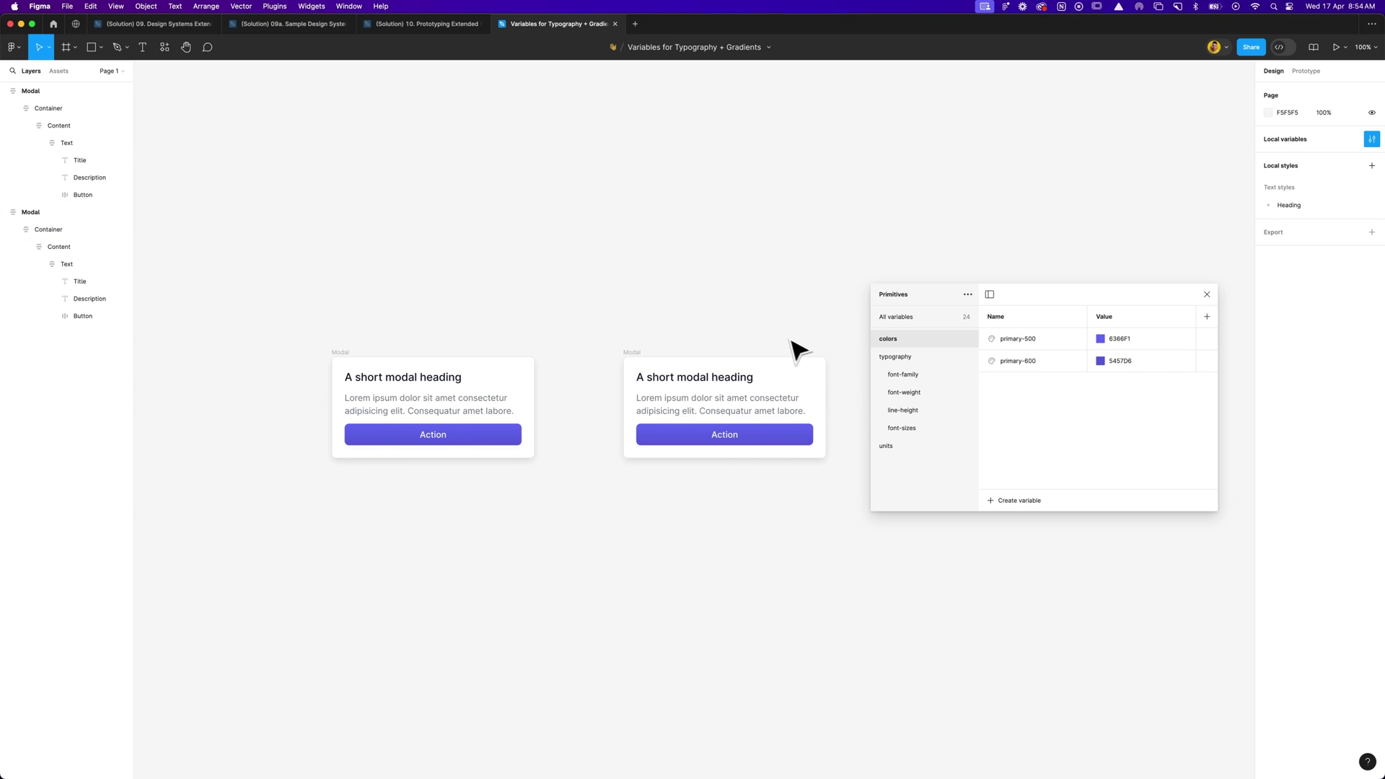
Step: Check the font-family value Inter without changing it, then view the font-weight variables
{"action": "left_click", "coordinate": [896, 358]}
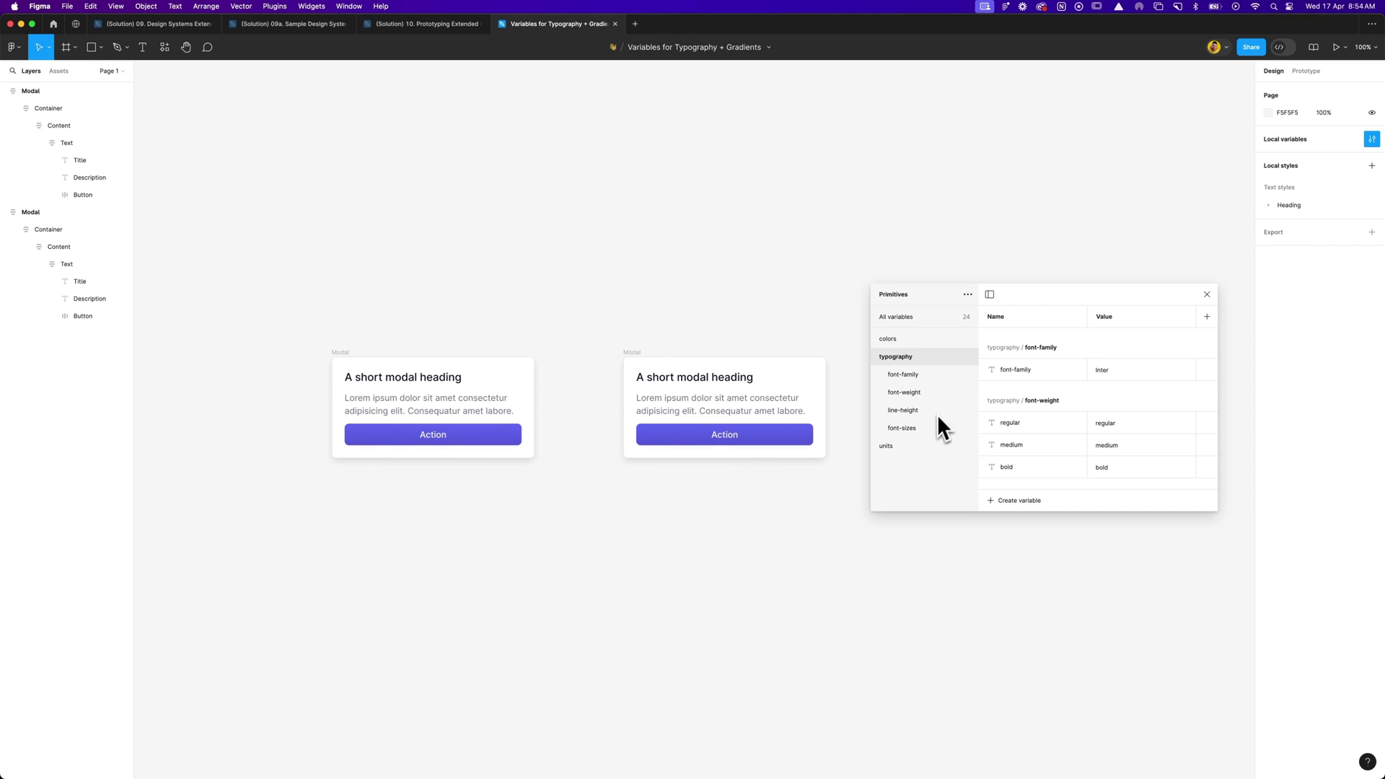
{"action": "left_click", "coordinate": [914, 377]}
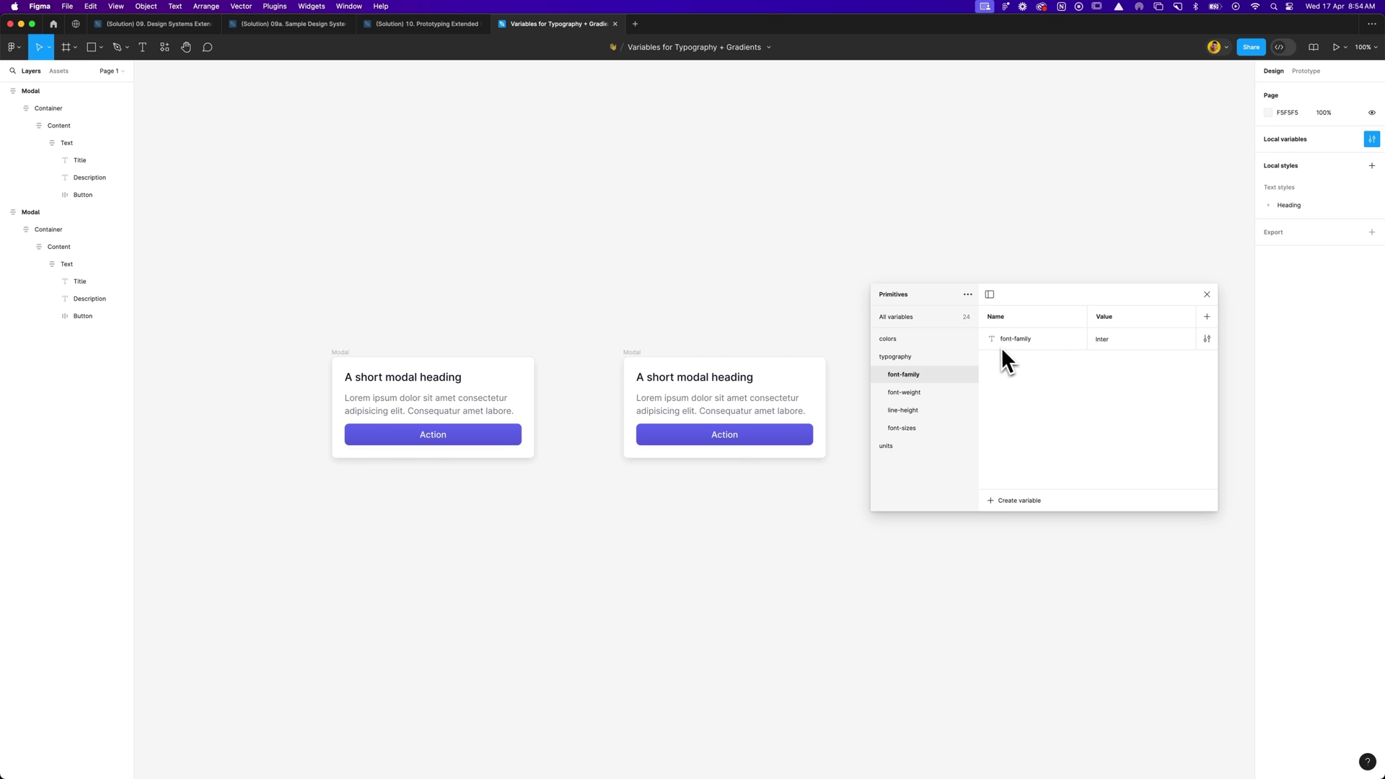
{"action": "double_click", "coordinate": [1116, 345]}
{"action": "key", "text": "Escape"}
{"action": "left_click", "coordinate": [943, 391]}
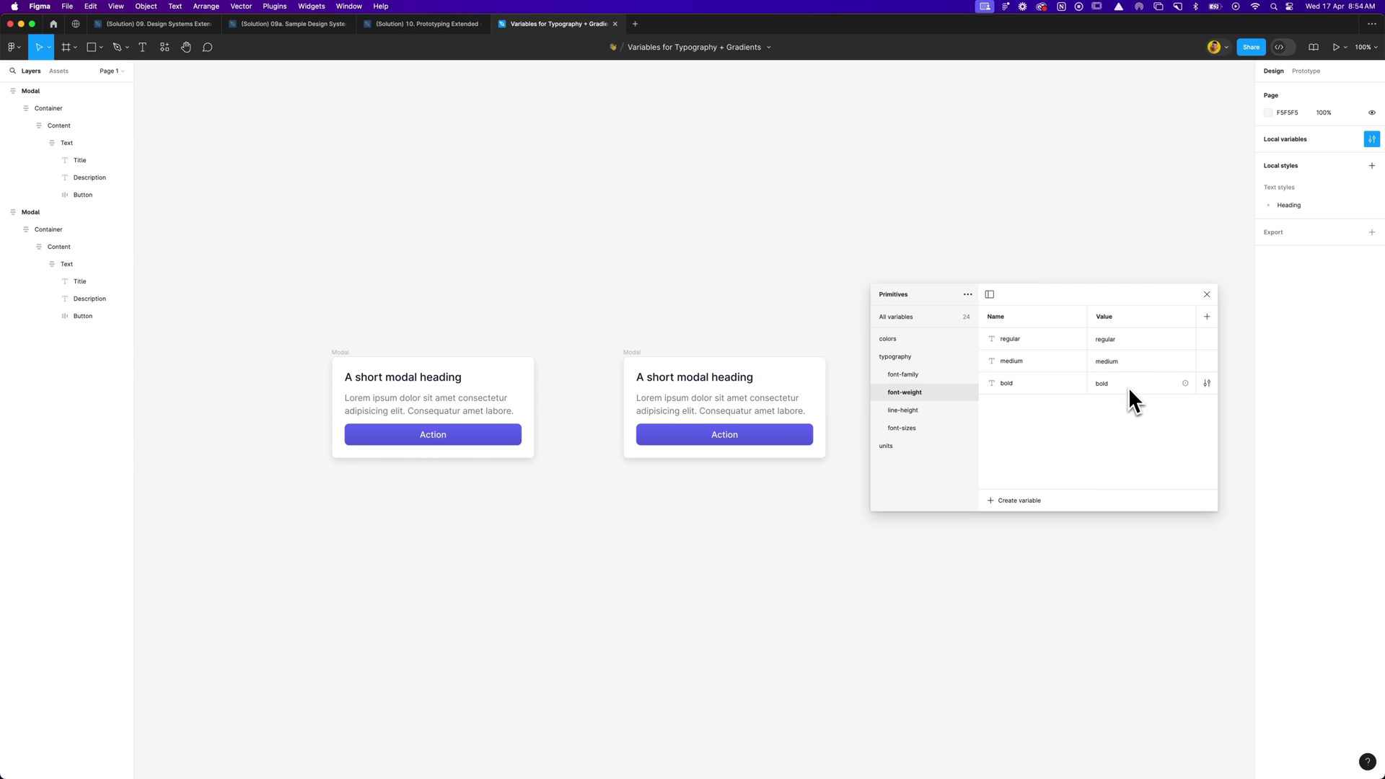
Step: View line-height and font-sizes primitives (xxs 12, xs 16, md 20, lg 28) beside the second modal's Title
{"action": "left_click", "coordinate": [955, 408]}
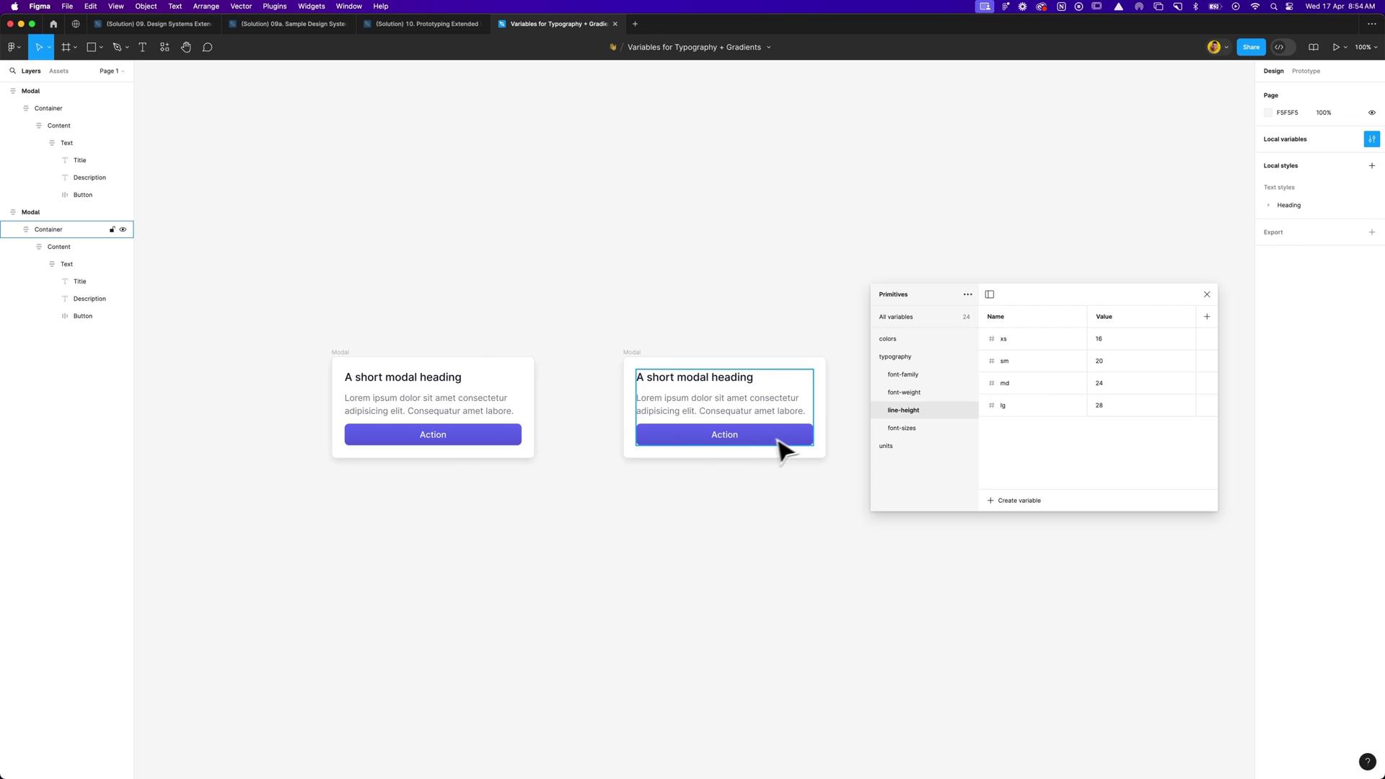
{"action": "left_click", "coordinate": [787, 416]}
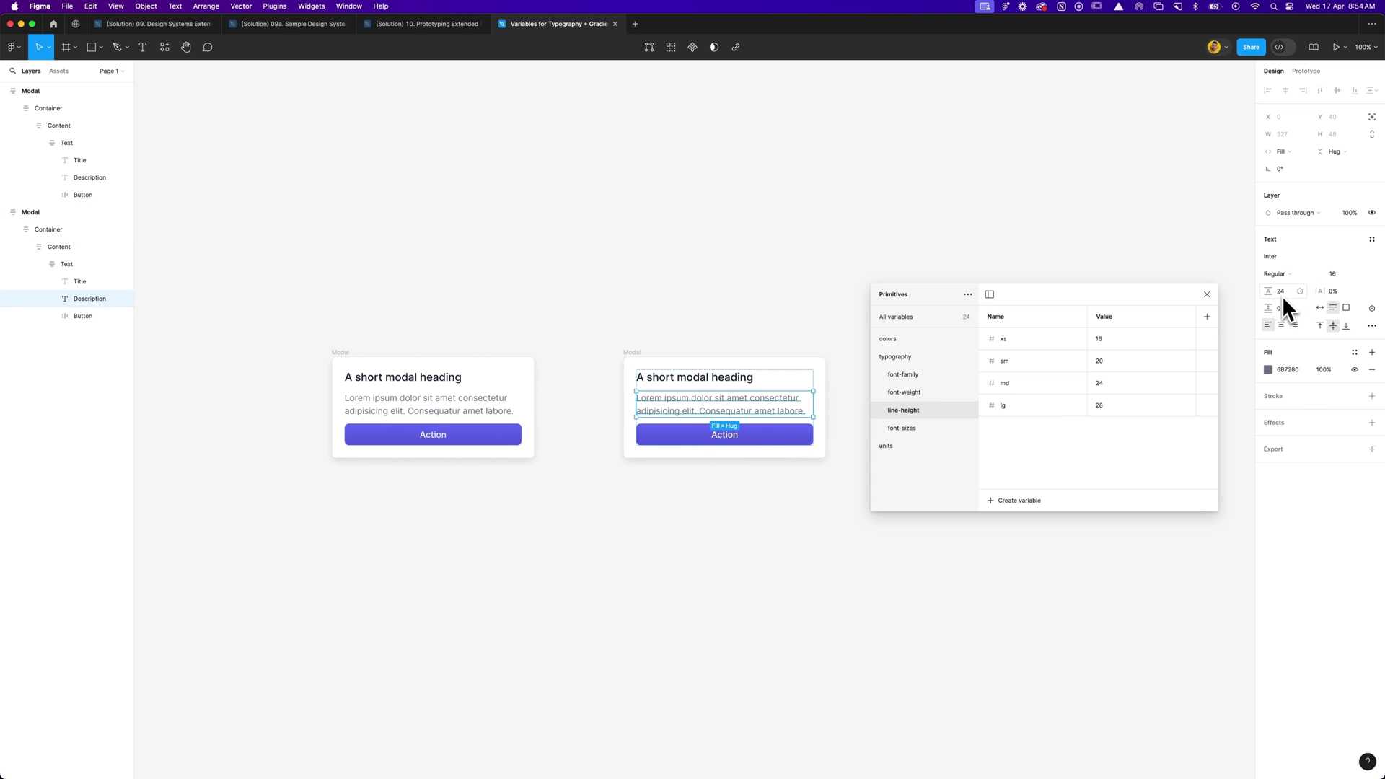
{"action": "left_click", "coordinate": [737, 379]}
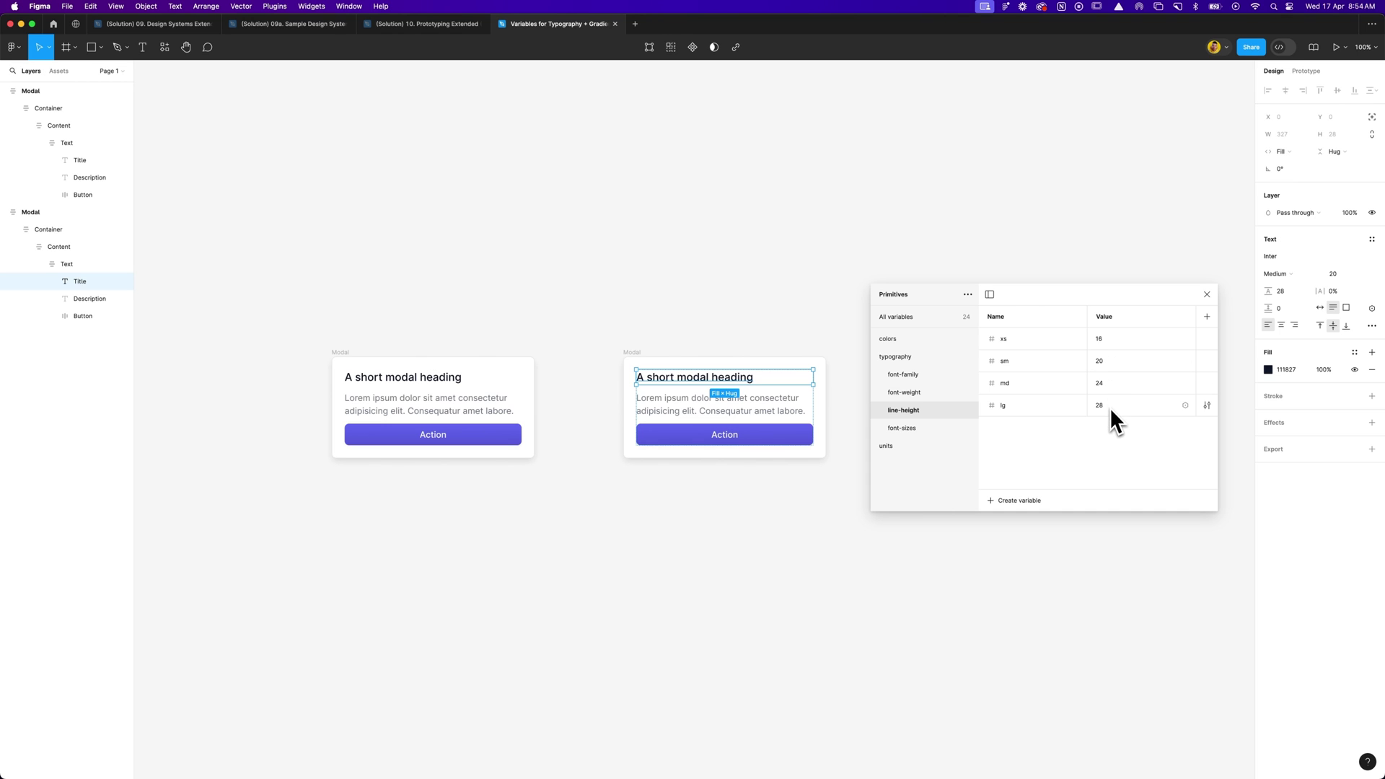
{"action": "left_click", "coordinate": [931, 431]}
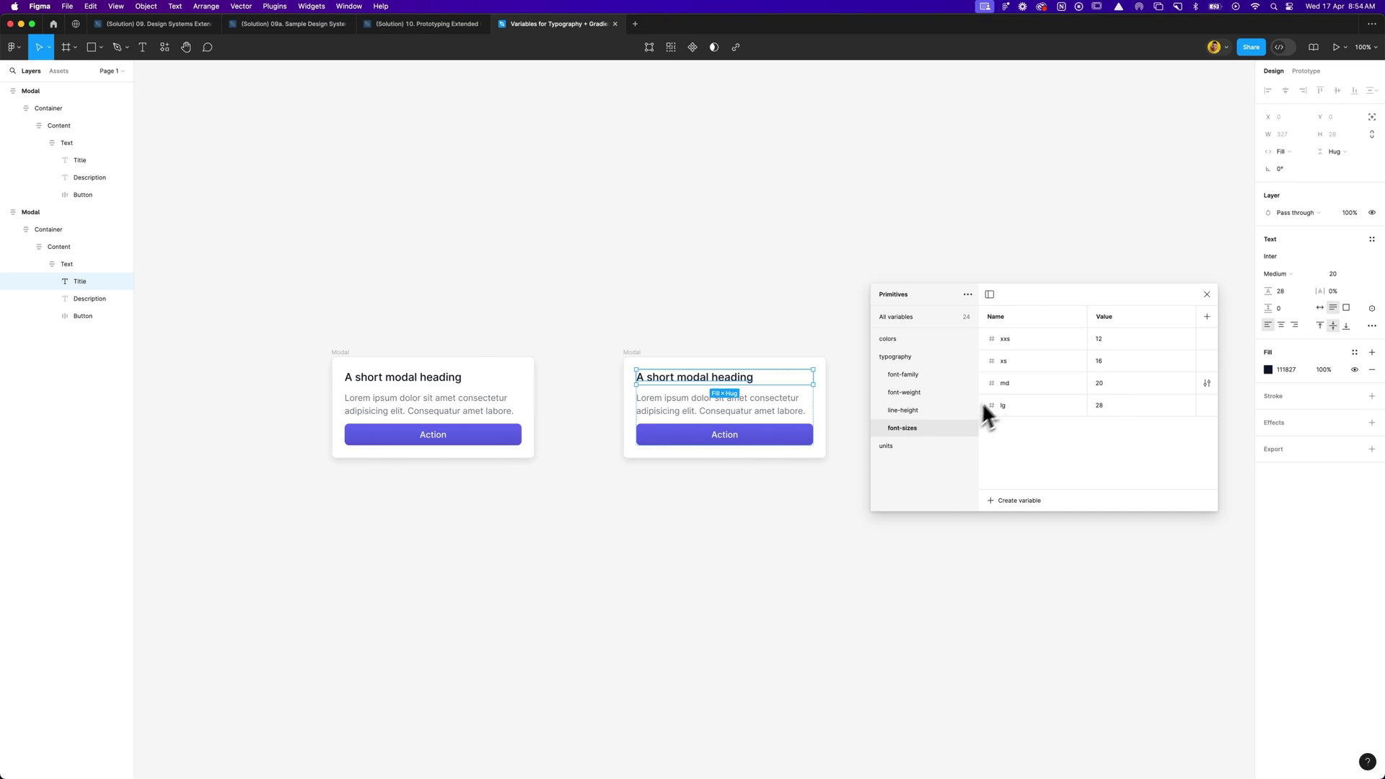
{"action": "left_click", "coordinate": [741, 407]}
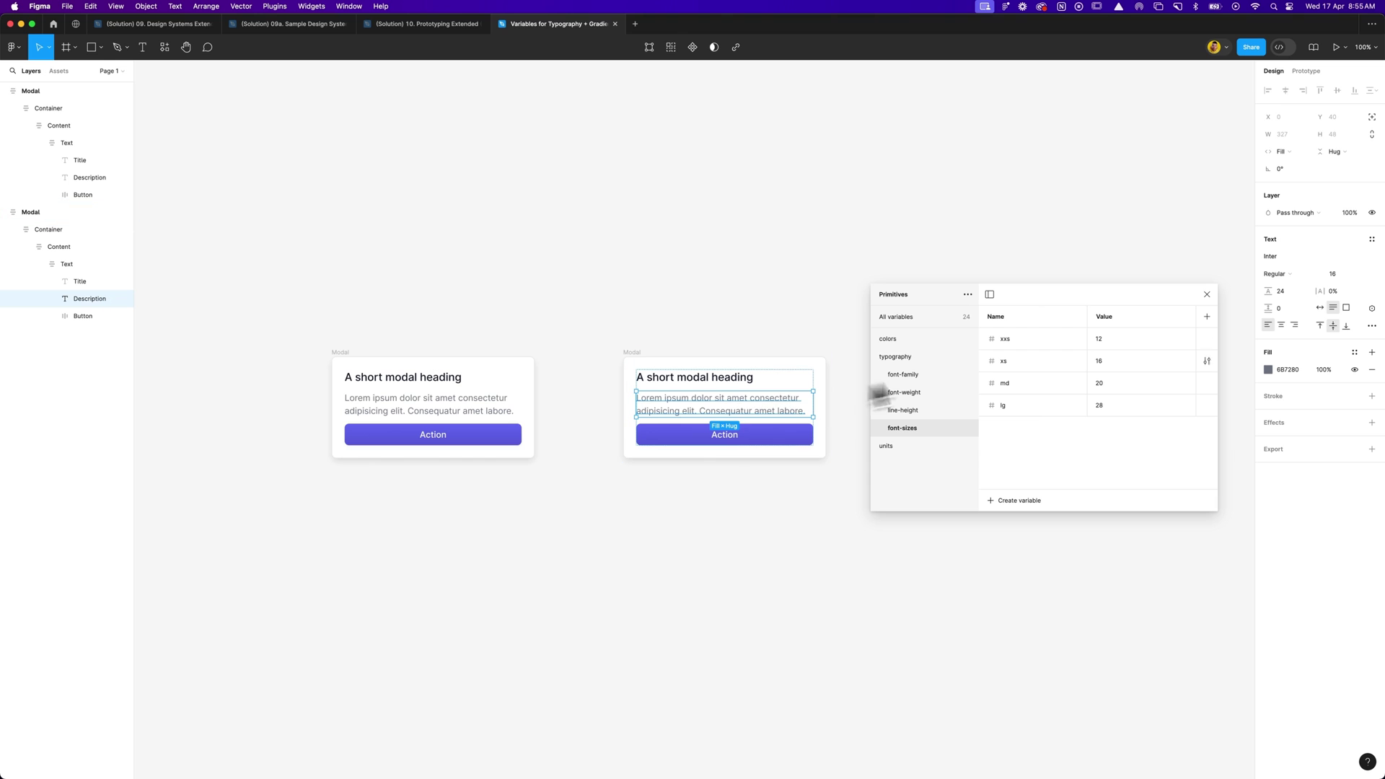
{"action": "left_click", "coordinate": [721, 379]}
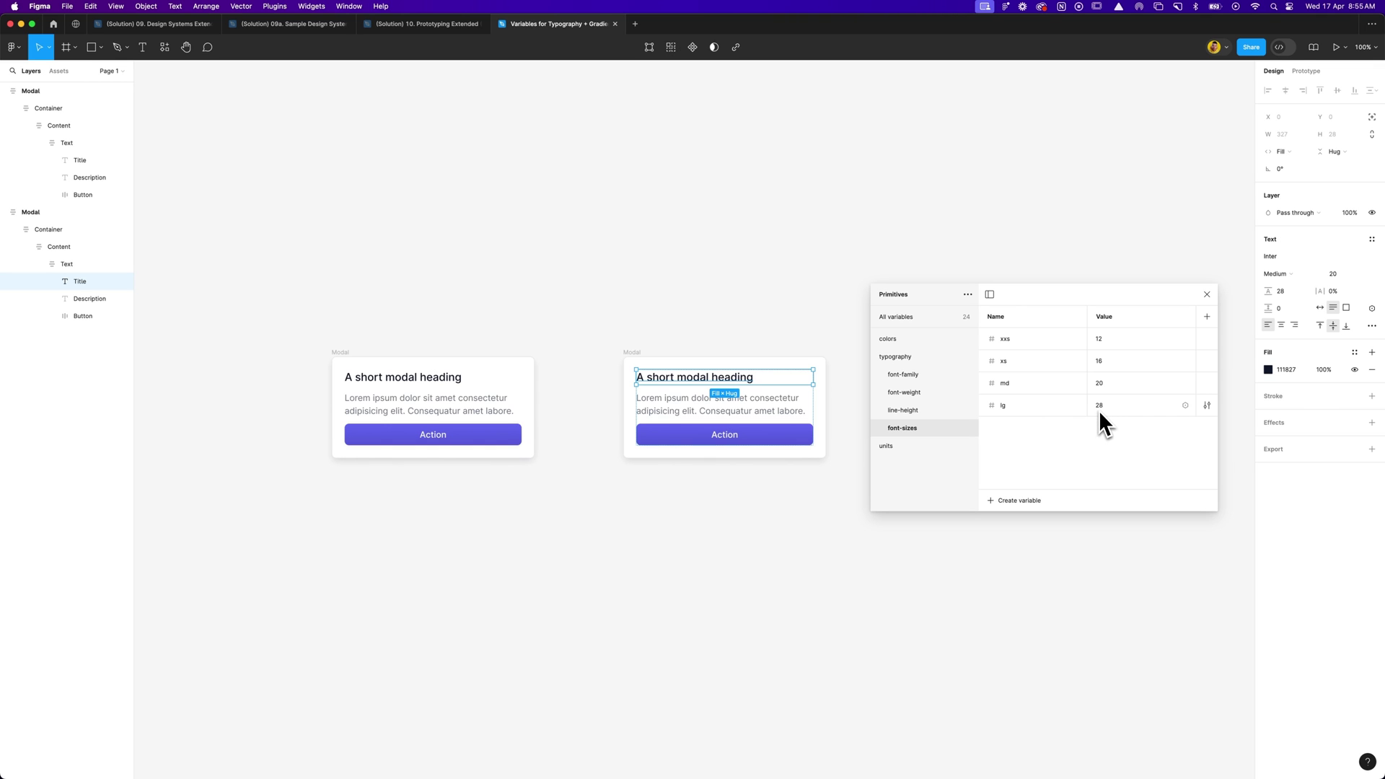
Step: Alias font-sizes xxs to units/12 and xs to units/16
{"action": "left_click_drag", "start_coordinate": [1098, 295], "coordinate": [1096, 313]}
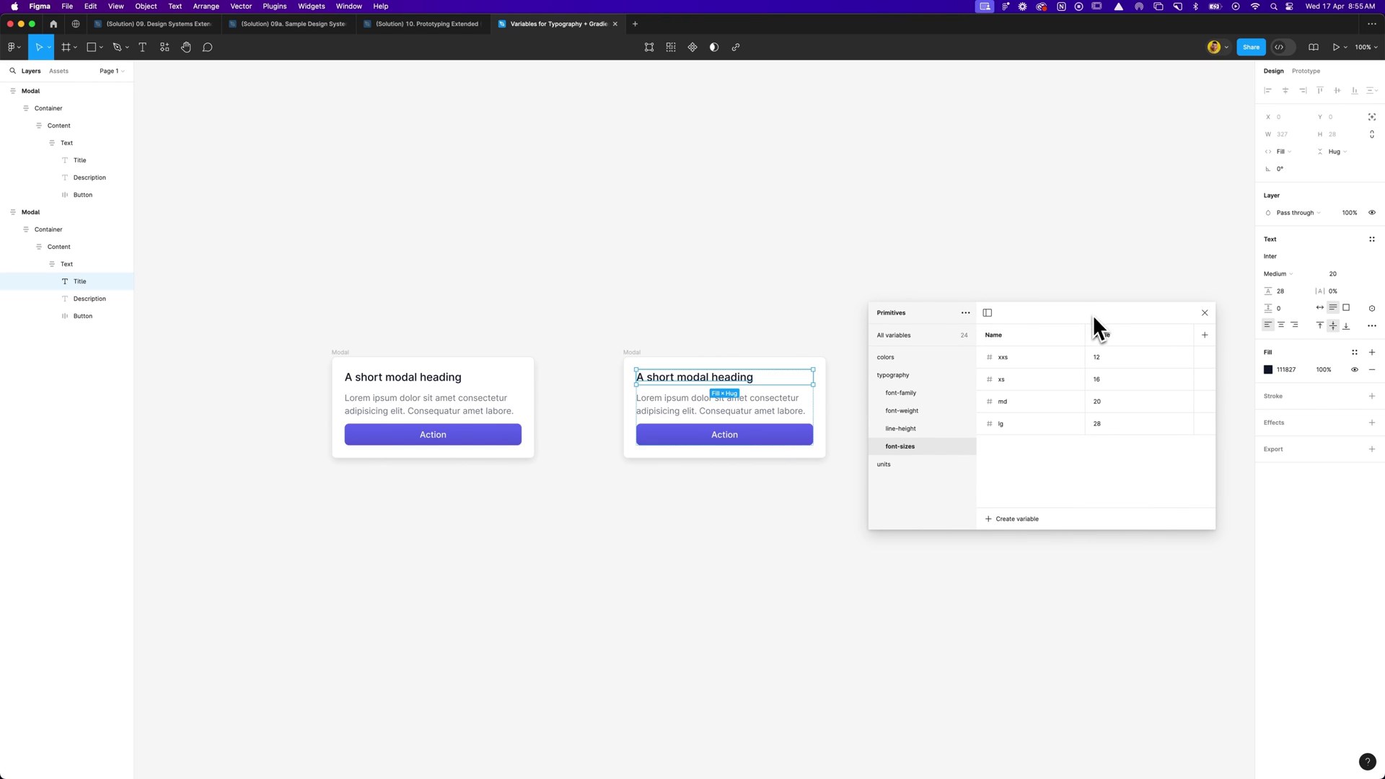
{"action": "left_click", "coordinate": [885, 467]}
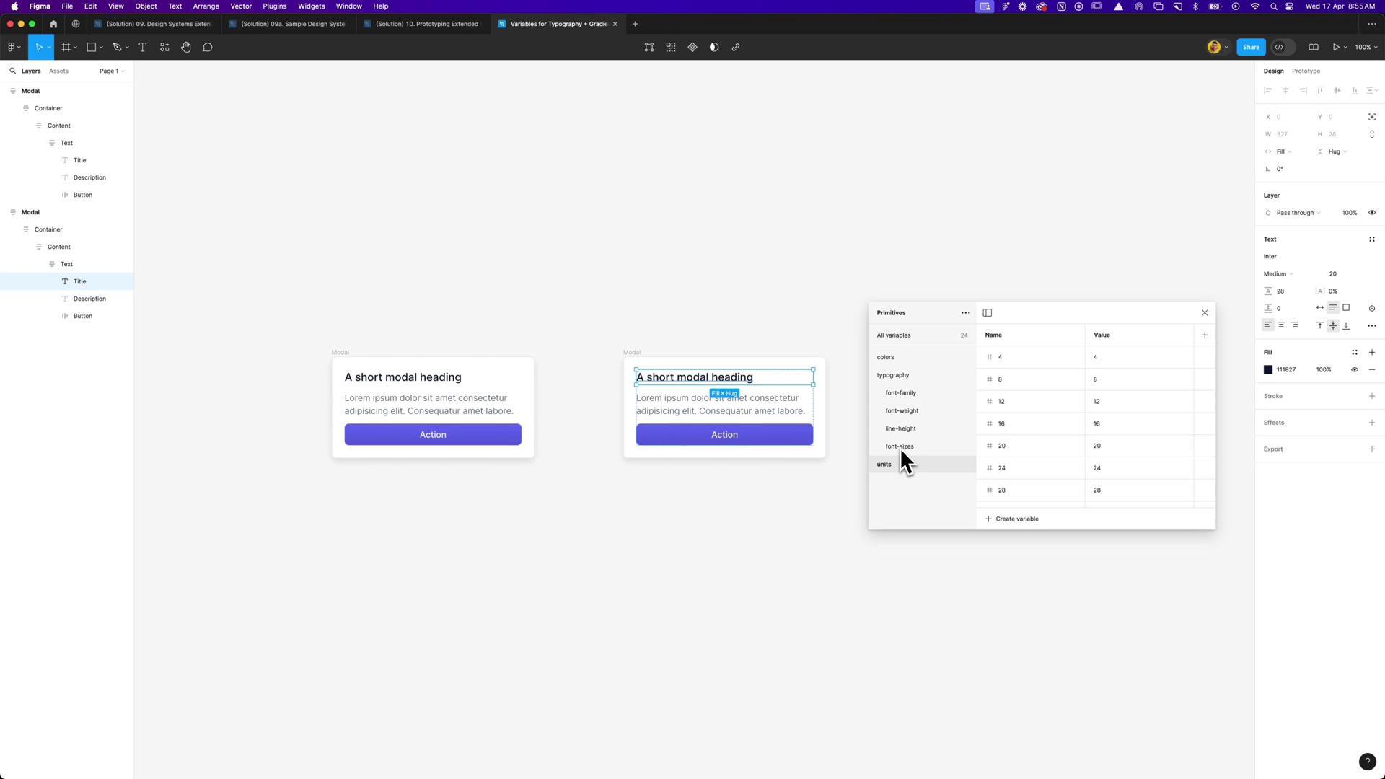
{"action": "left_click", "coordinate": [921, 448]}
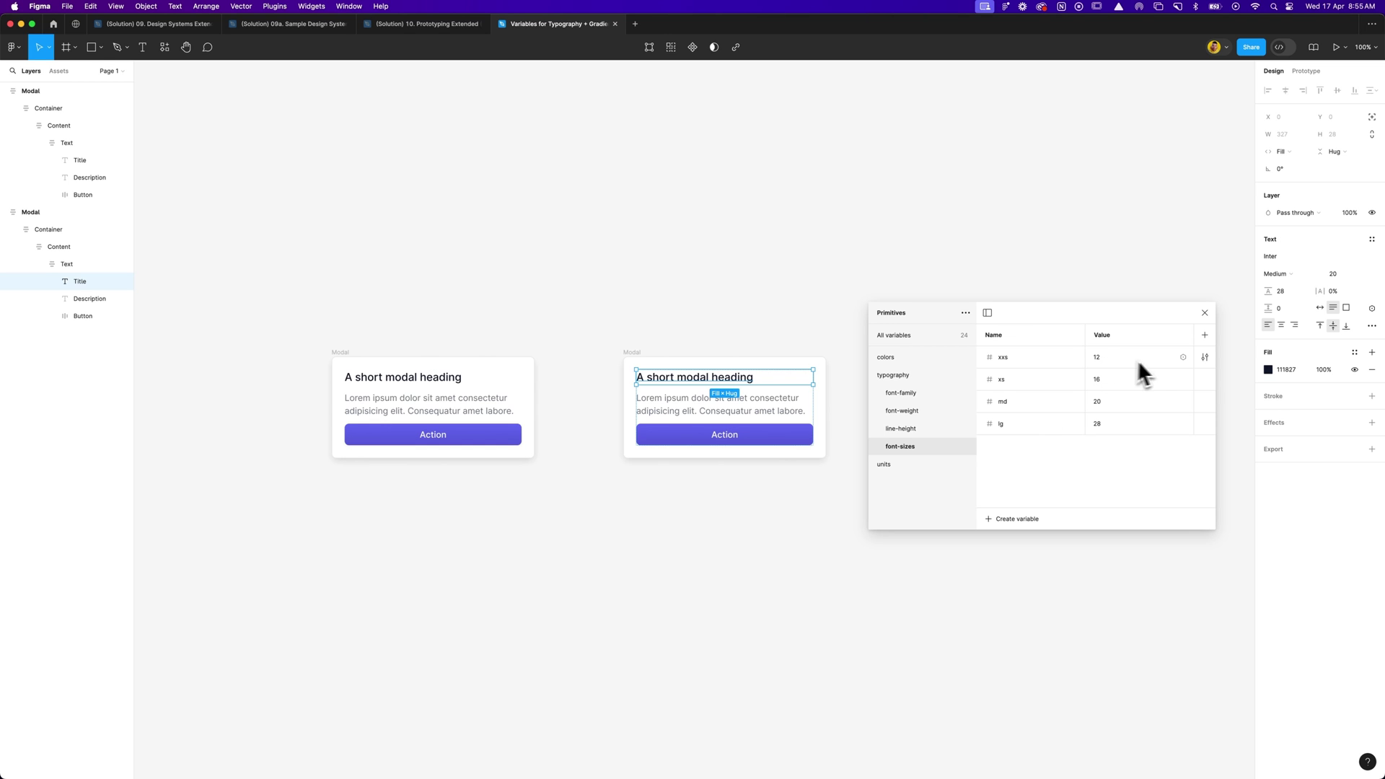
{"action": "left_click", "coordinate": [1105, 360]}
{"action": "left_click", "coordinate": [1184, 358]}
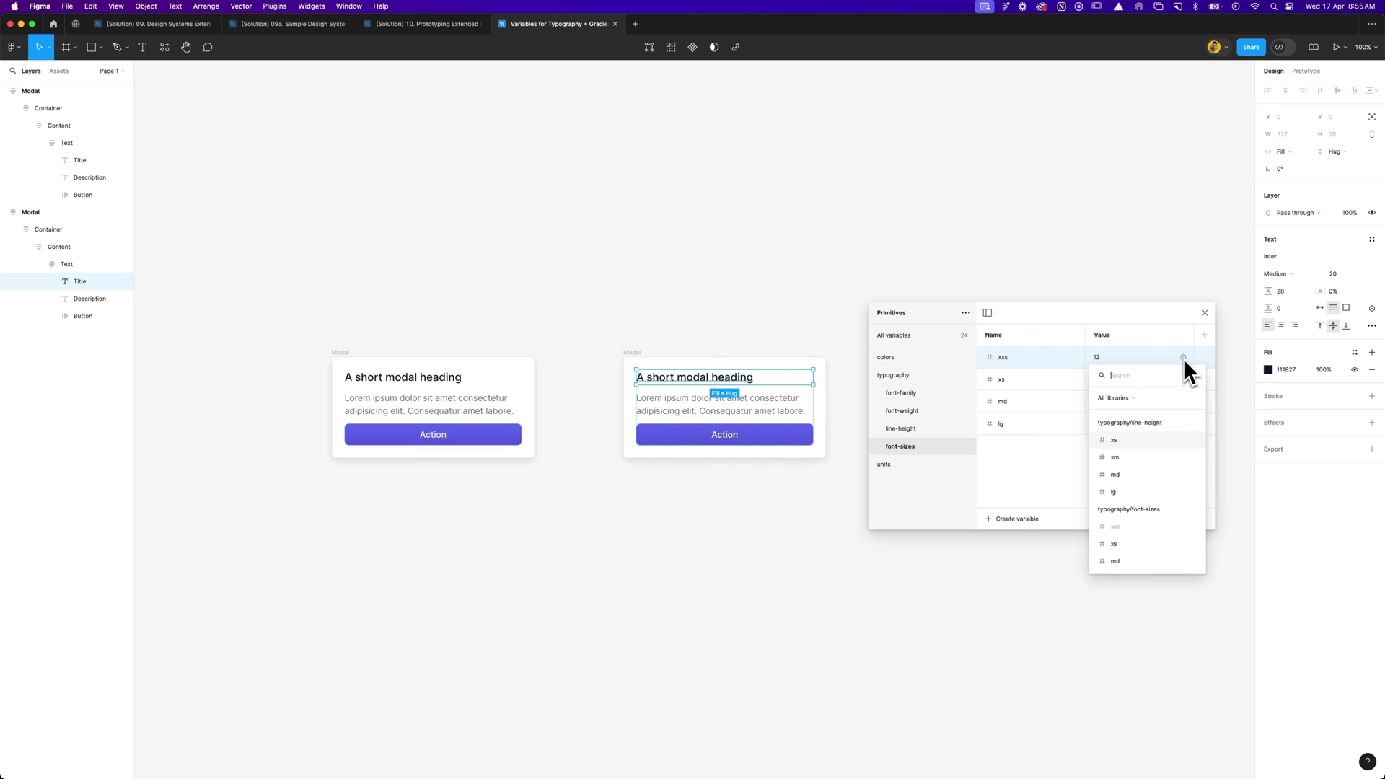
{"action": "scroll", "coordinate": [1162, 439], "scroll_direction": "down", "scroll_amount": 5}
{"action": "left_click", "coordinate": [1117, 453]}
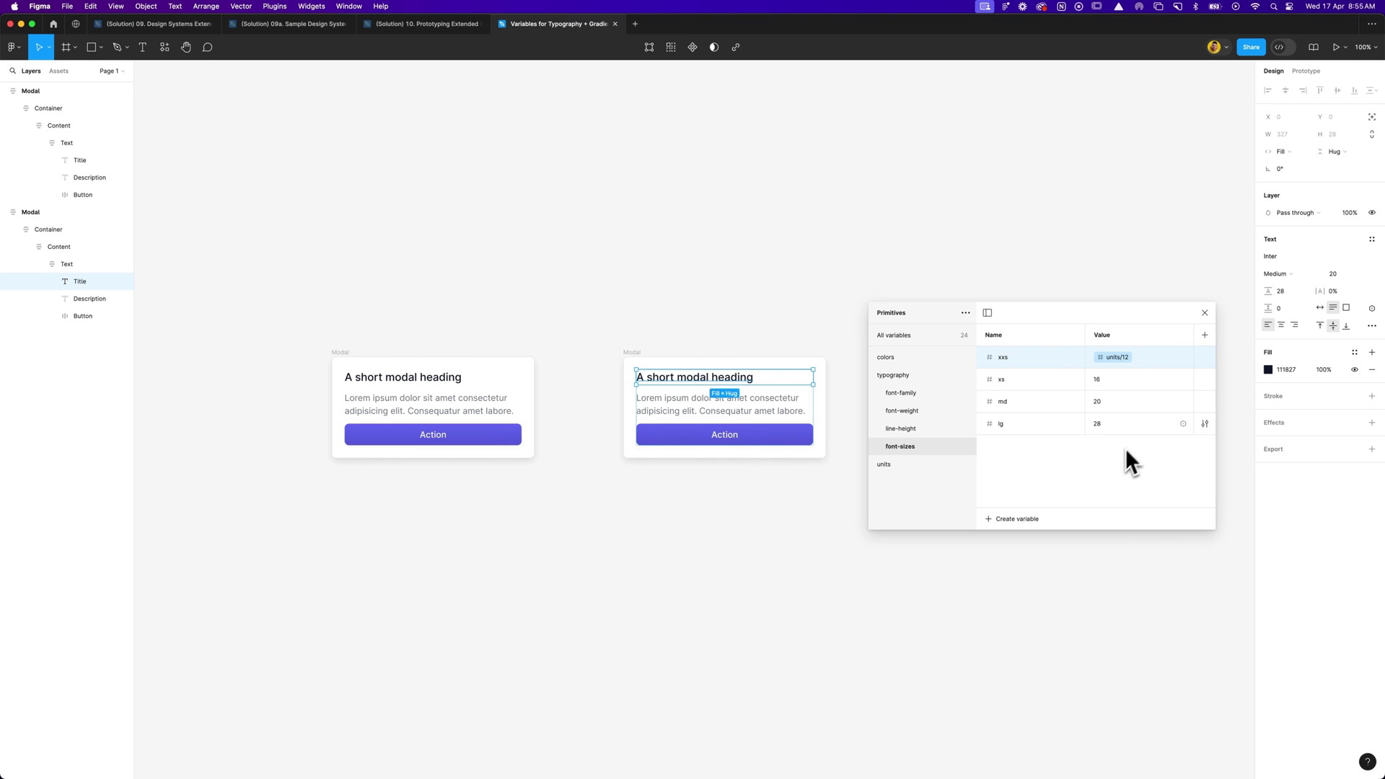
{"action": "left_click", "coordinate": [1184, 379]}
{"action": "scroll", "coordinate": [1163, 455], "scroll_direction": "down", "scroll_amount": 5}
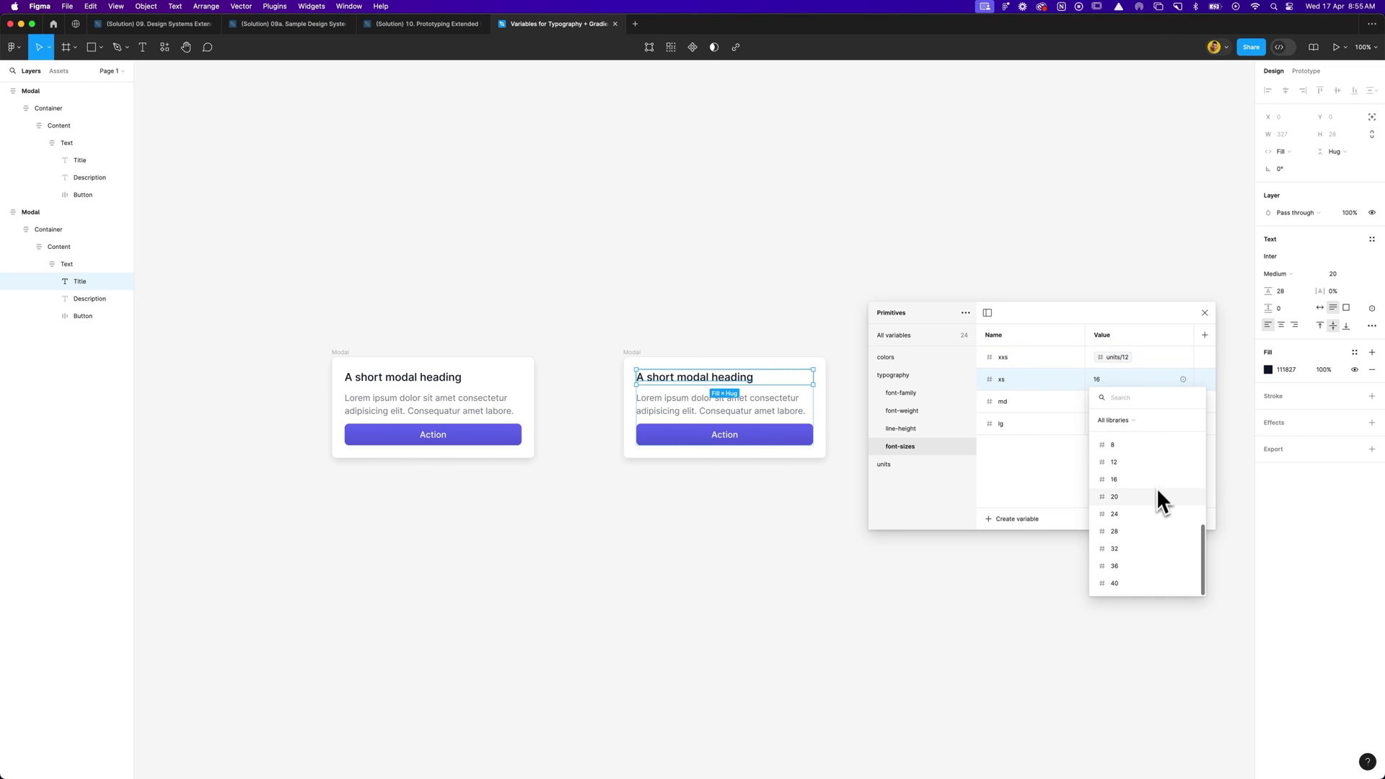
{"action": "left_click", "coordinate": [1142, 493]}
Step: Alias font-sizes md to units/20 and lg to units/28, then compare with the units list
{"action": "left_click", "coordinate": [1183, 401]}
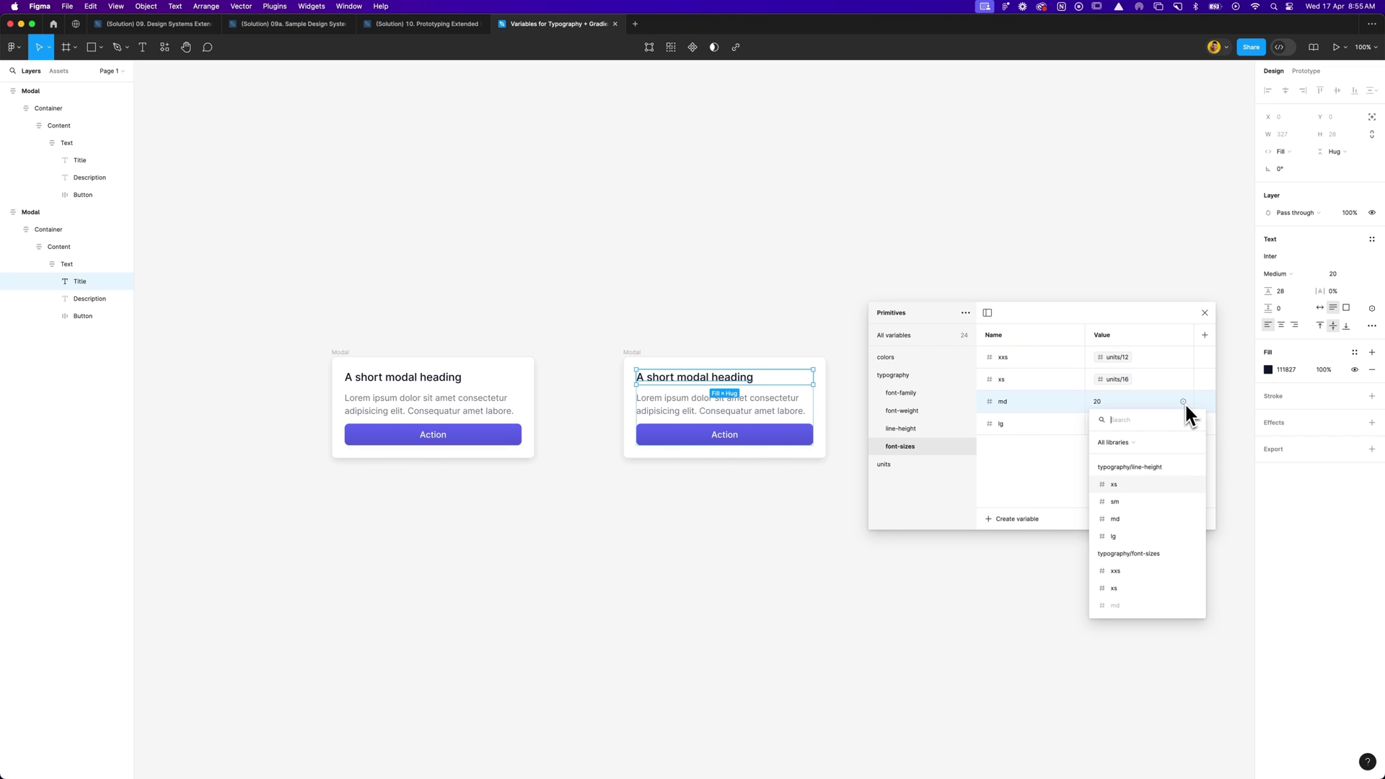
{"action": "scroll", "coordinate": [1158, 509], "scroll_direction": "down", "scroll_amount": 5}
{"action": "left_click", "coordinate": [1133, 524]}
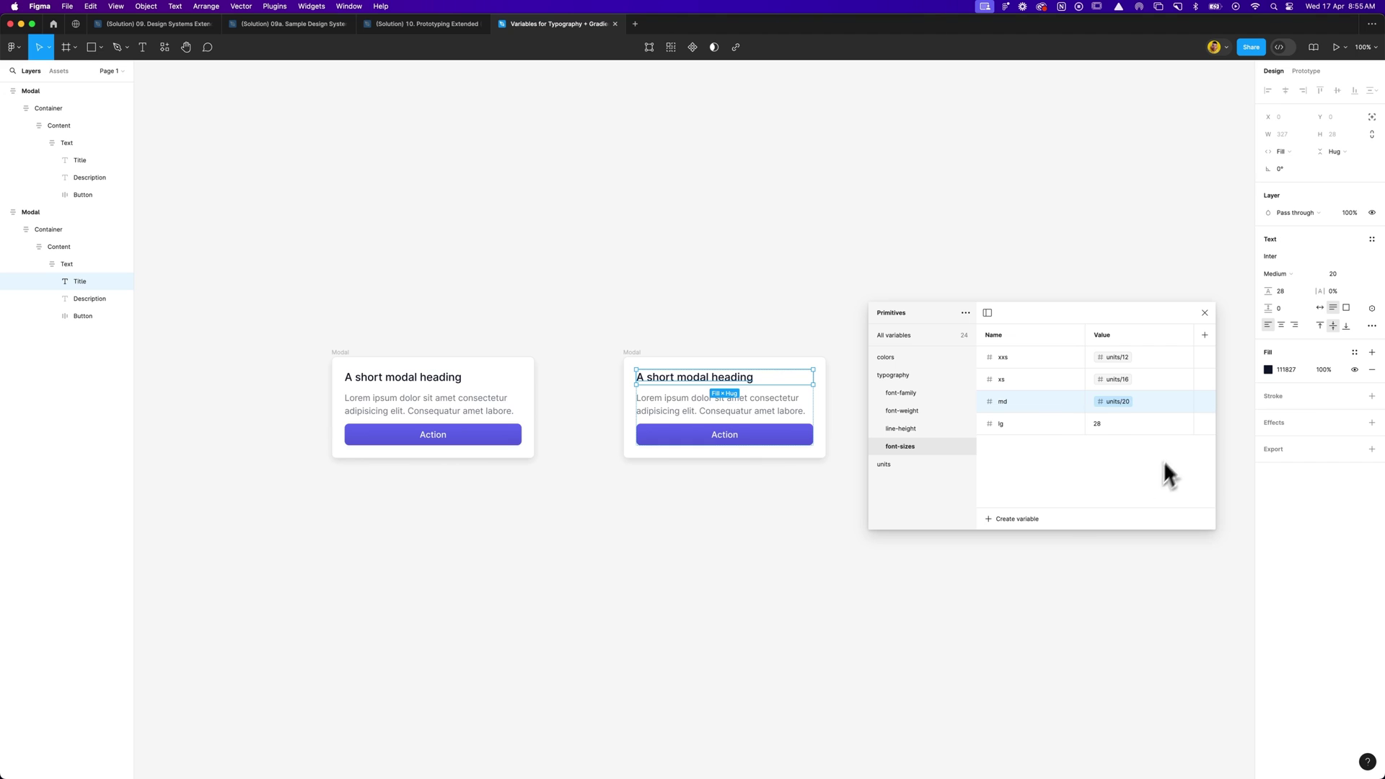
{"action": "left_click", "coordinate": [1183, 423]}
{"action": "scroll", "coordinate": [1163, 505], "scroll_direction": "down", "scroll_amount": 5}
{"action": "left_click", "coordinate": [1125, 587]}
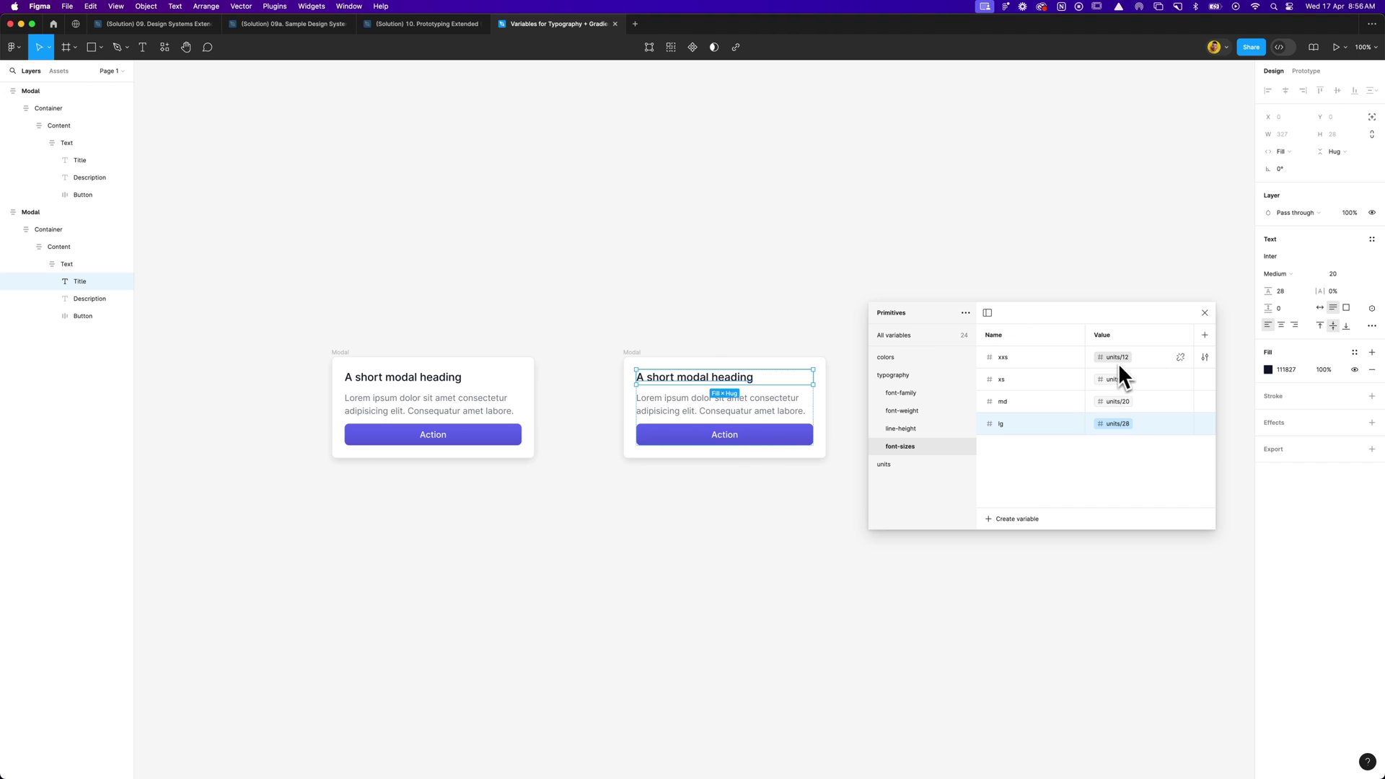
{"action": "left_click", "coordinate": [895, 466]}
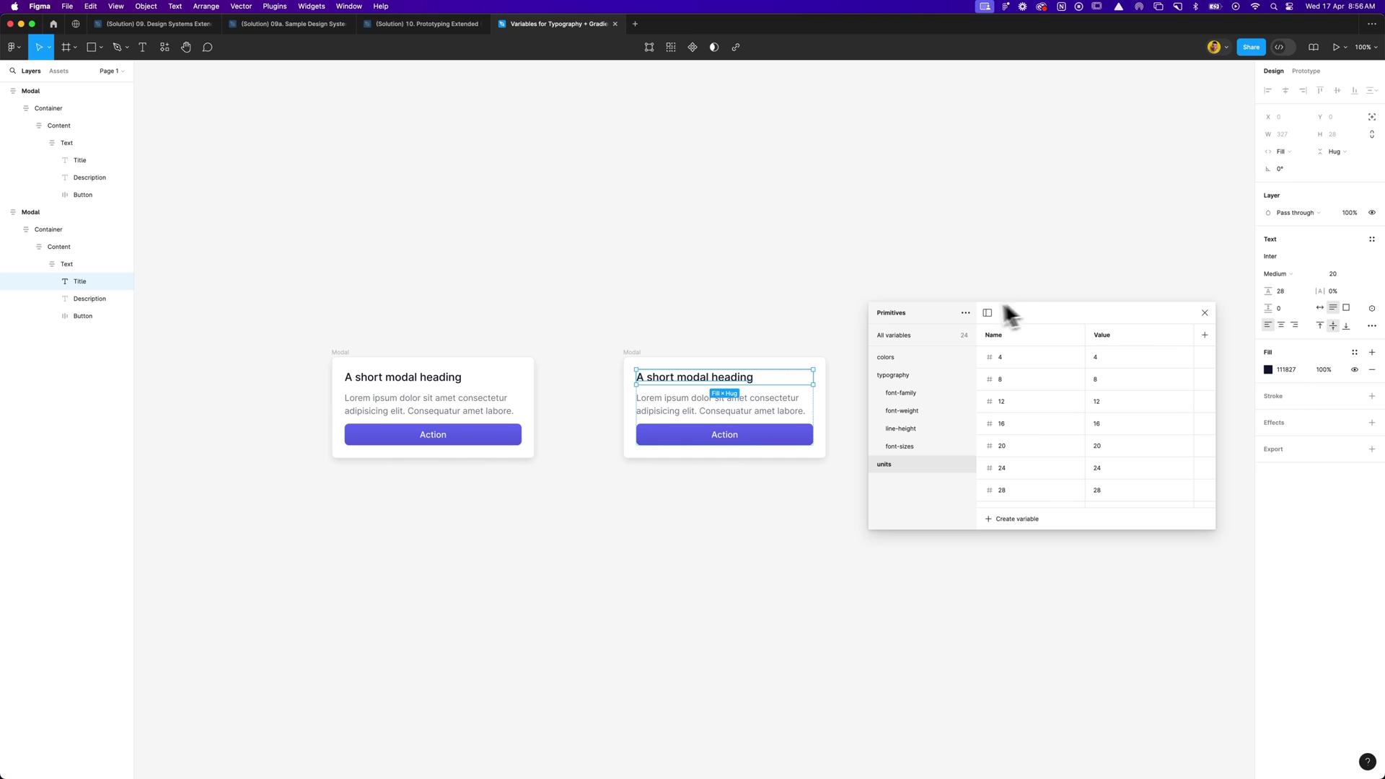
{"action": "left_click", "coordinate": [906, 446]}
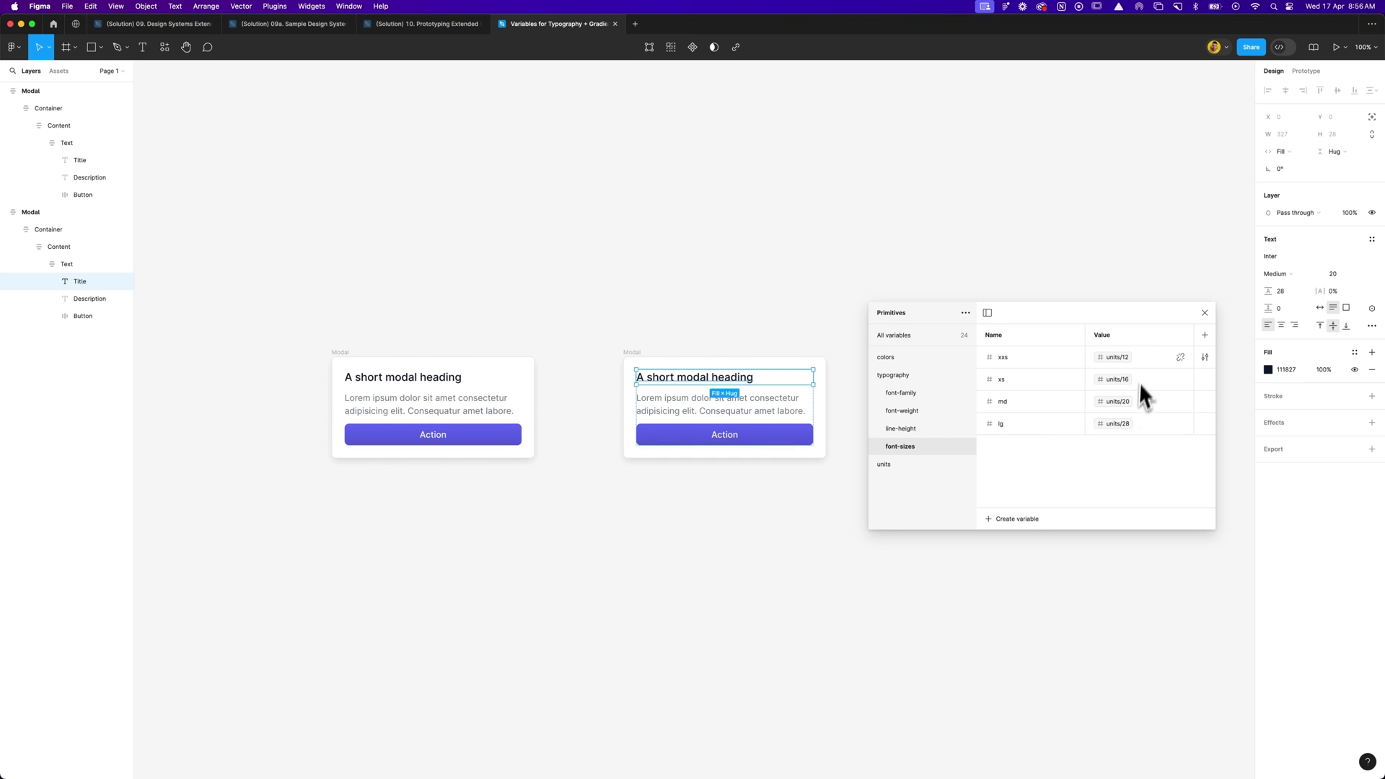
Step: Alias line-height xs to units/16 and sm to units/20
{"action": "left_click", "coordinate": [928, 427]}
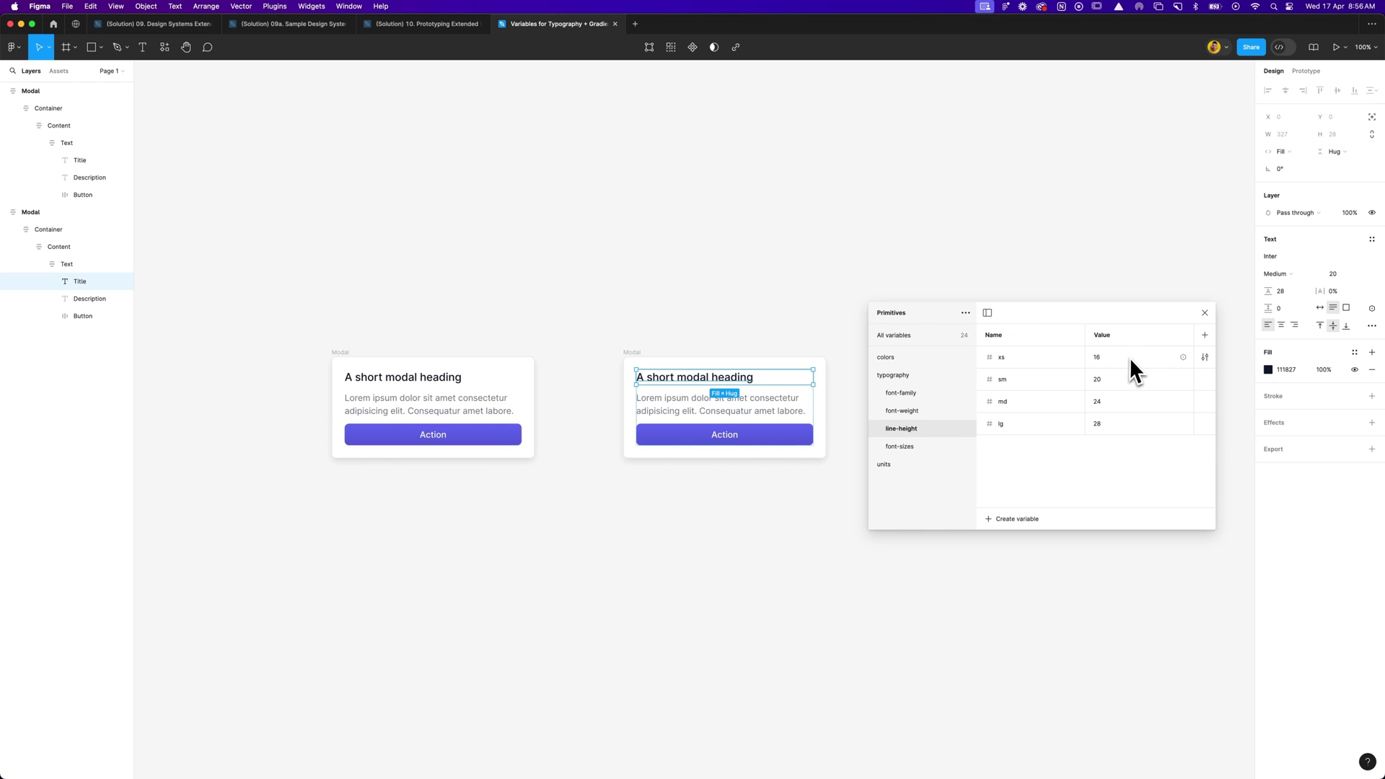
{"action": "left_click", "coordinate": [1184, 357]}
{"action": "scroll", "coordinate": [1129, 433], "scroll_direction": "down", "scroll_amount": 3}
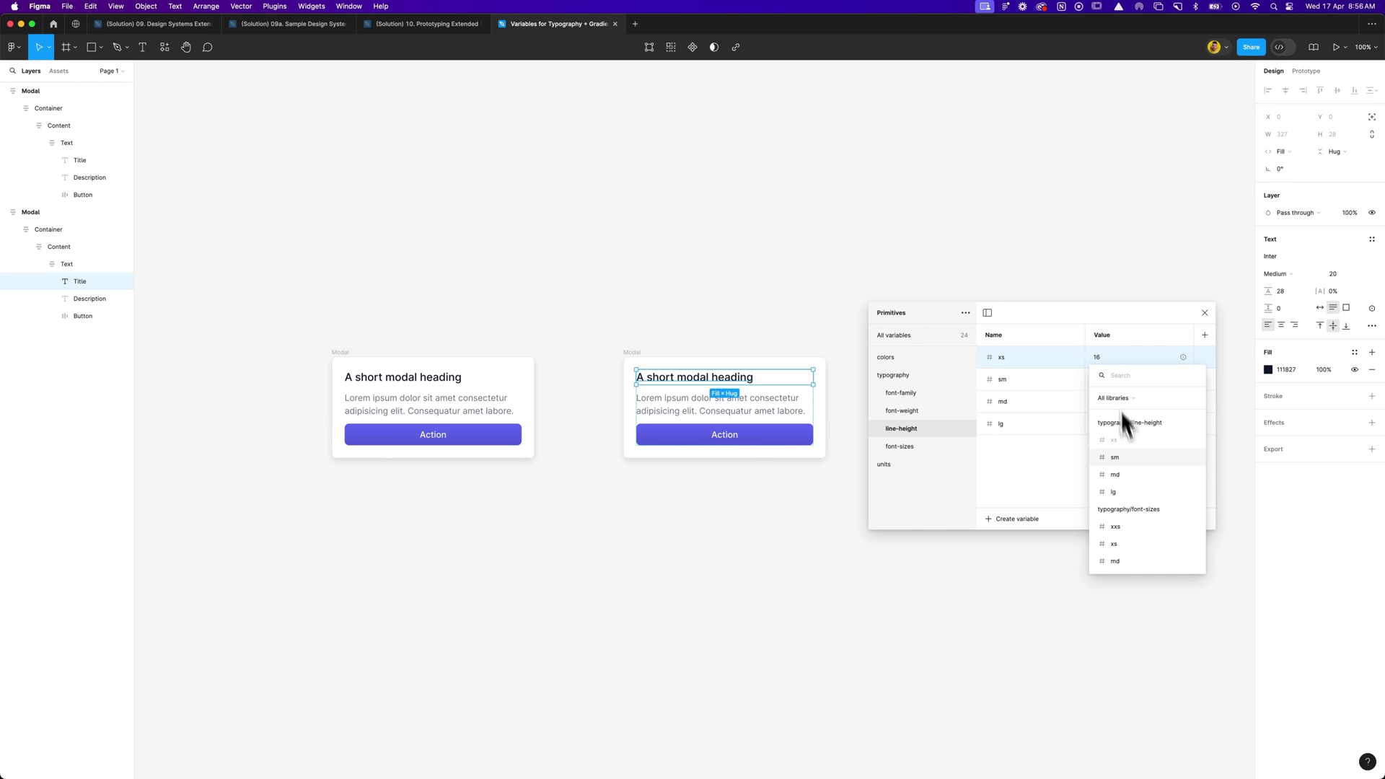
{"action": "scroll", "coordinate": [1132, 463], "scroll_direction": "down", "scroll_amount": 3}
{"action": "left_click", "coordinate": [1129, 462]}
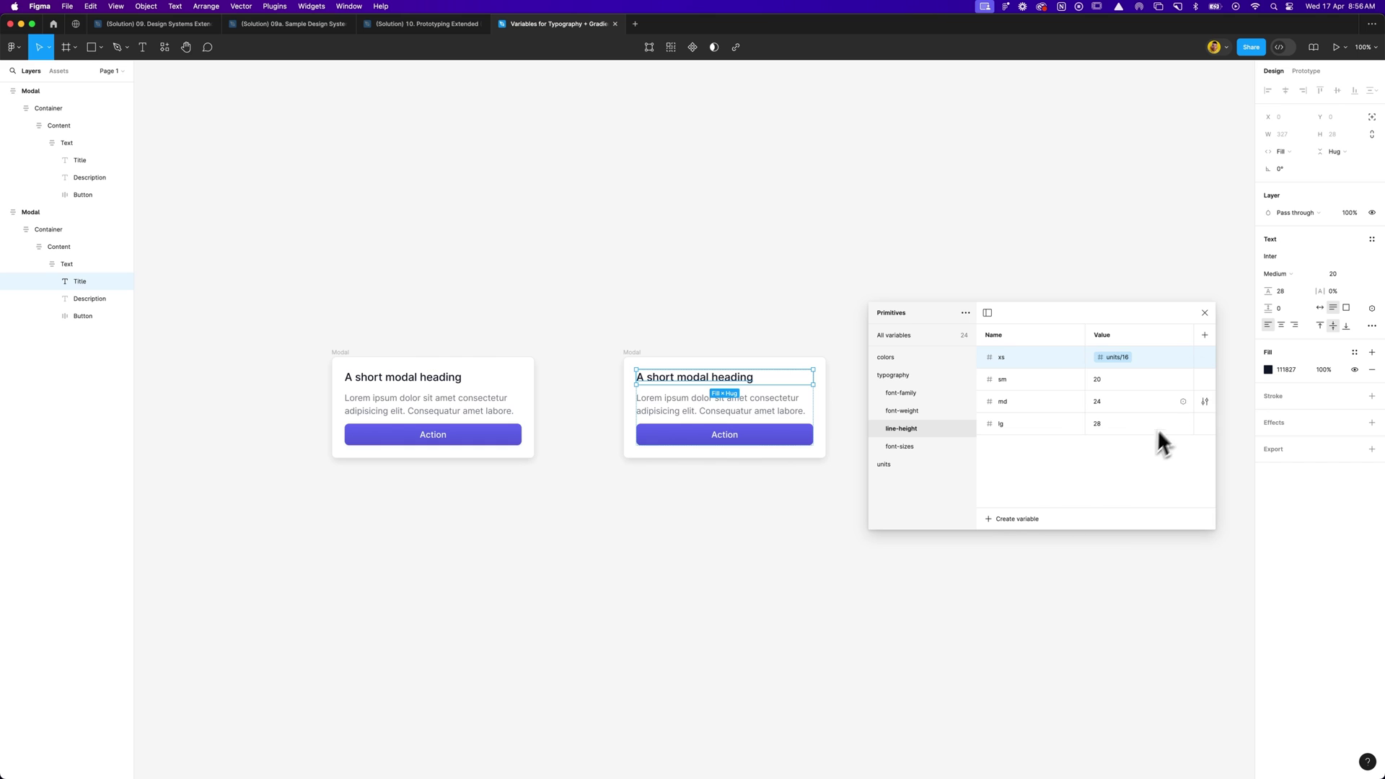
{"action": "left_click", "coordinate": [1183, 379]}
{"action": "scroll", "coordinate": [1142, 492], "scroll_direction": "down", "scroll_amount": 3}
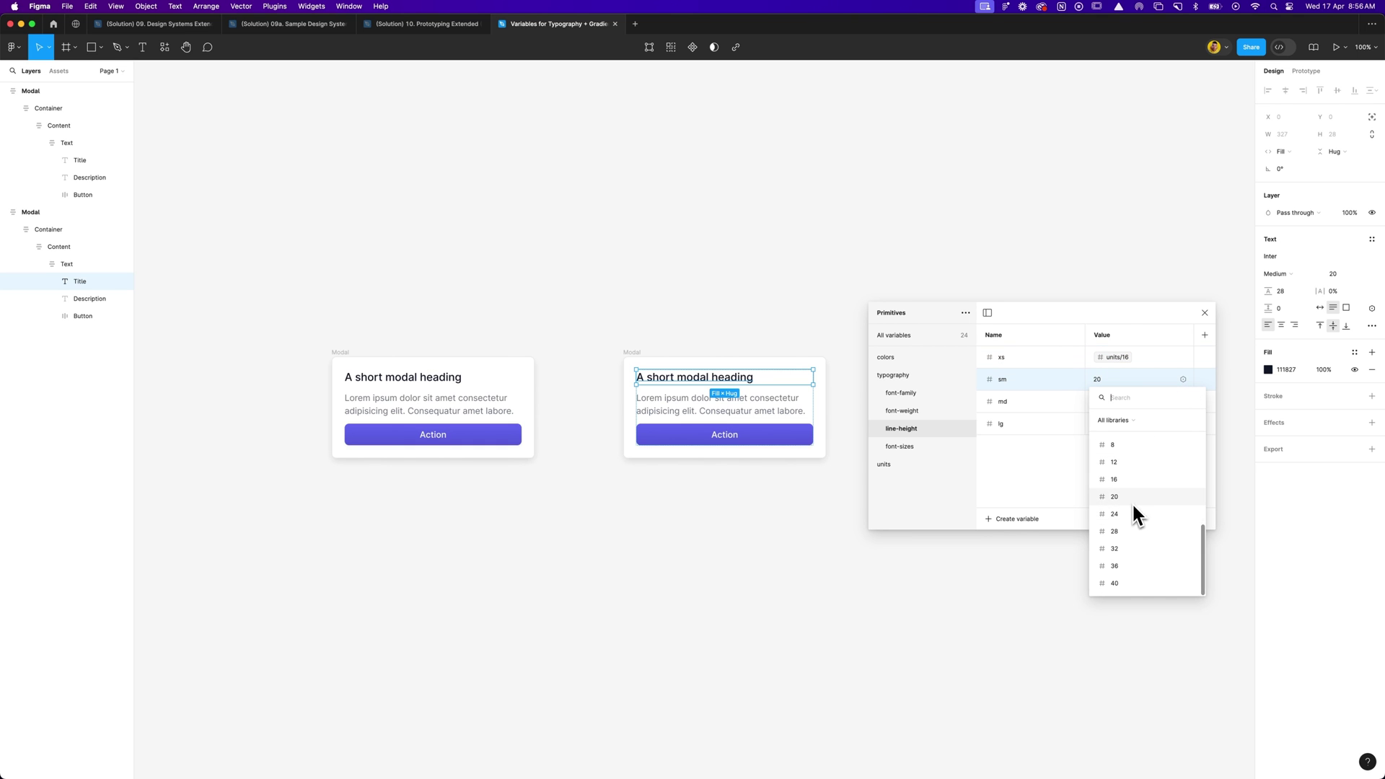
{"action": "left_click", "coordinate": [1132, 501]}
Step: Alias line-height md to units/24 and lg to units/28
{"action": "left_click", "coordinate": [1184, 401]}
{"action": "scroll", "coordinate": [1155, 505], "scroll_direction": "down", "scroll_amount": 3}
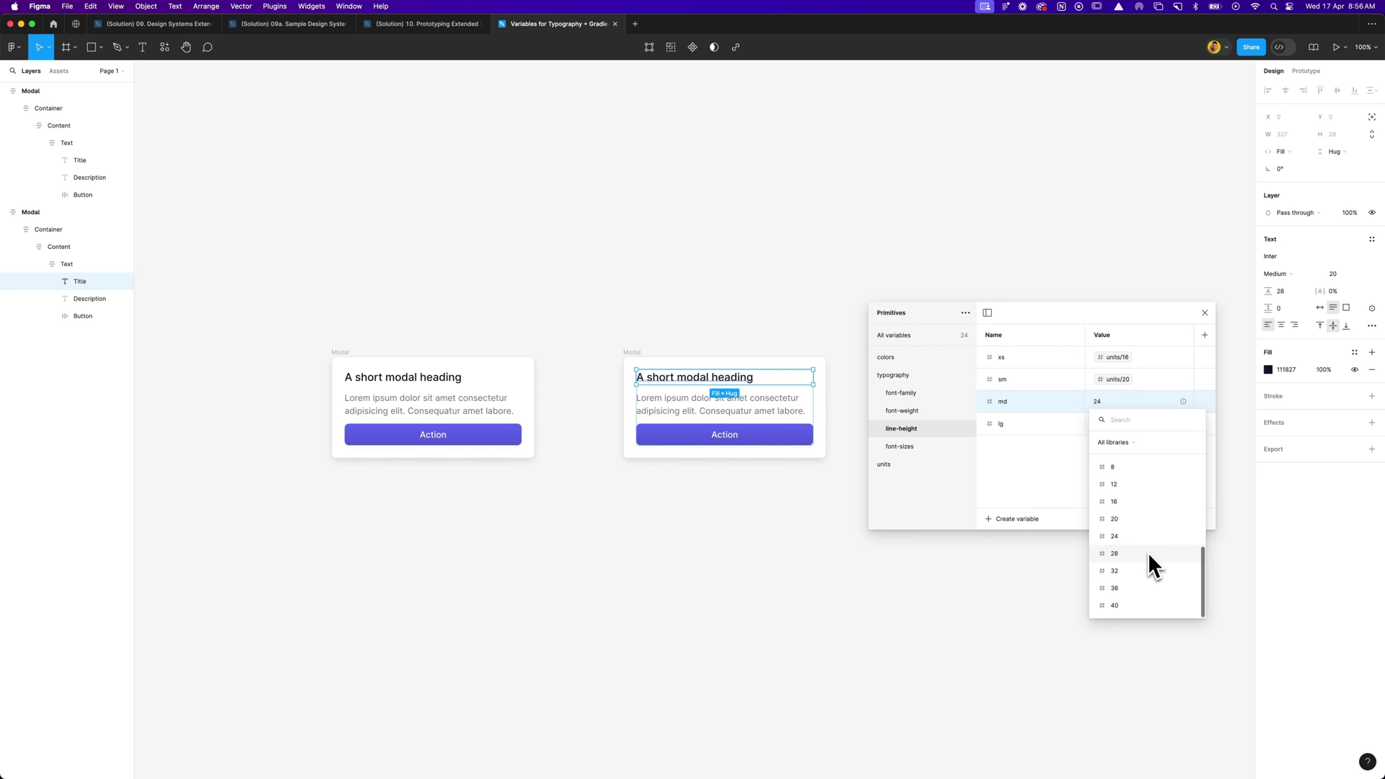
{"action": "left_click", "coordinate": [1136, 541]}
{"action": "left_click", "coordinate": [1181, 422]}
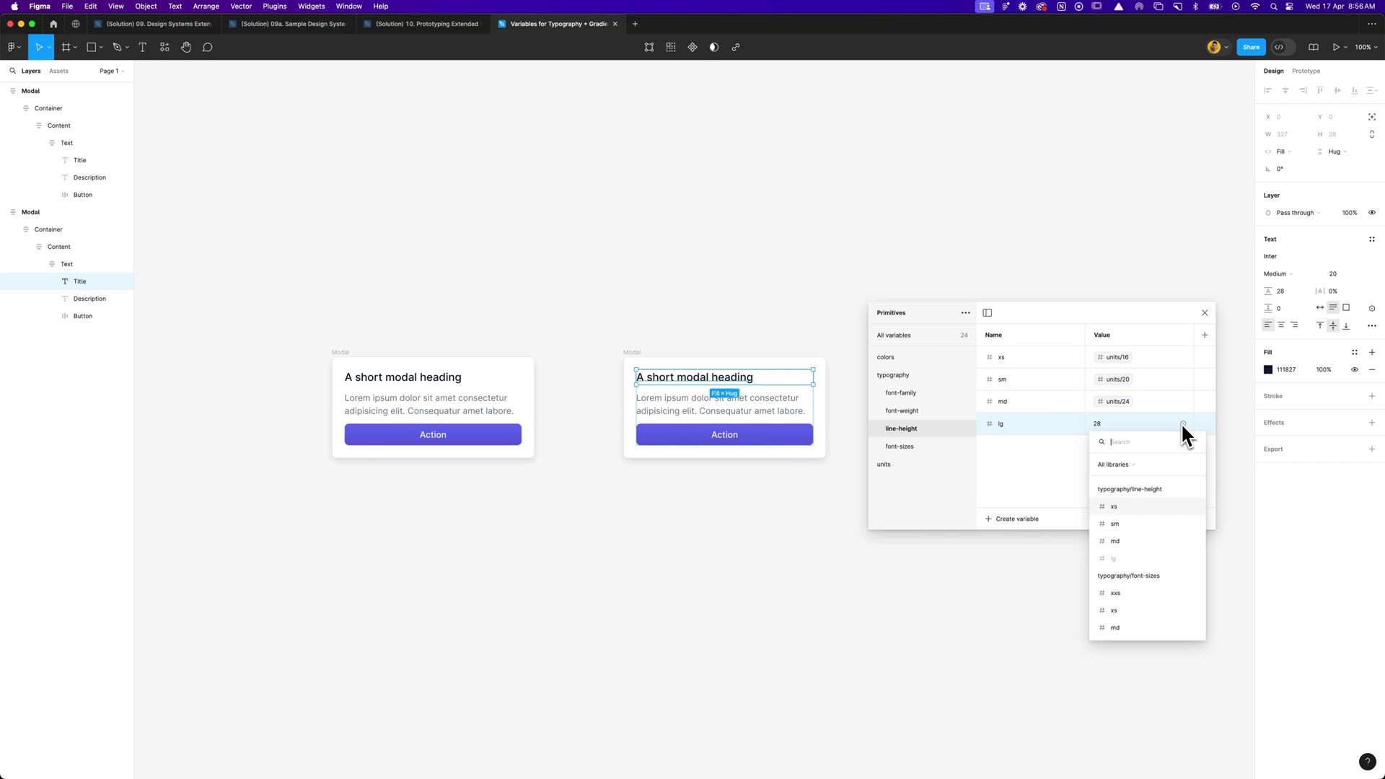
{"action": "scroll", "coordinate": [1151, 543], "scroll_direction": "down", "scroll_amount": 3}
{"action": "left_click", "coordinate": [1140, 574]}
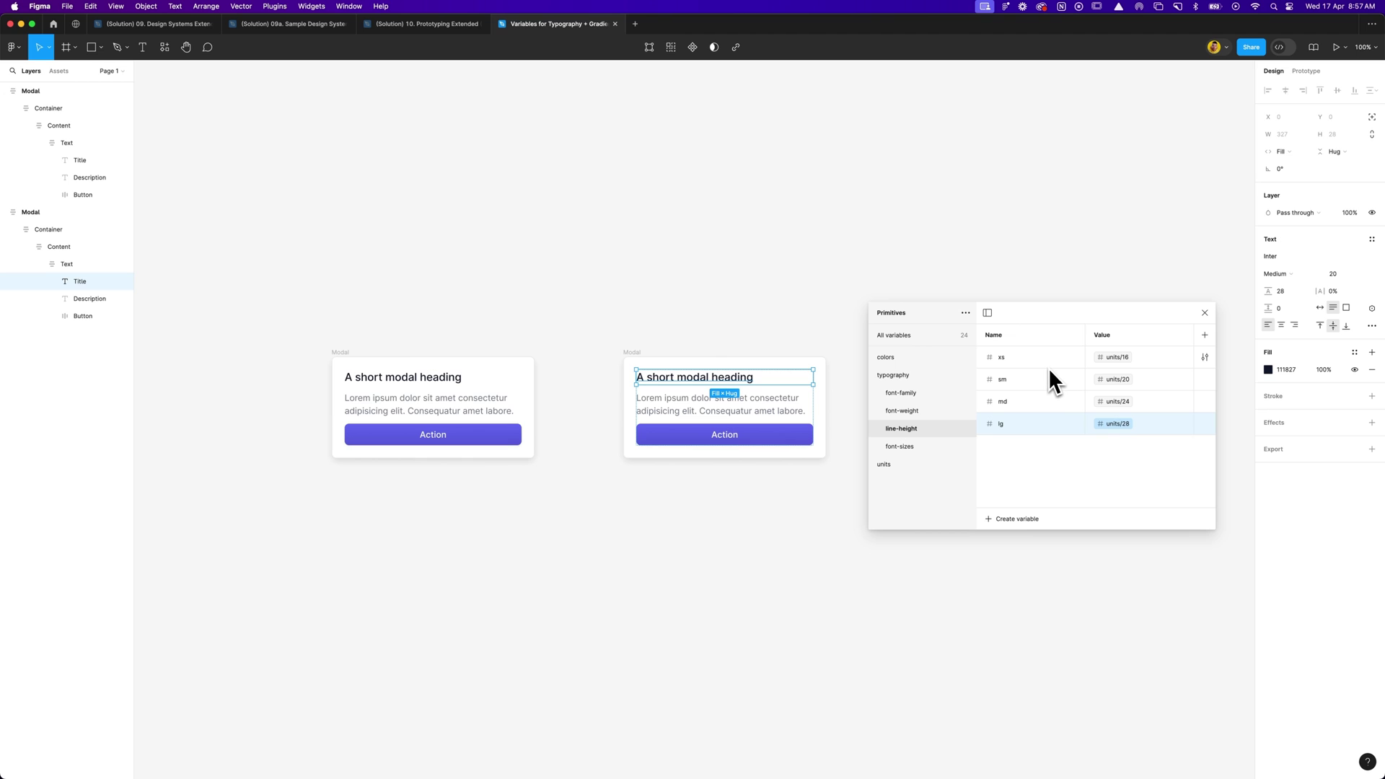
Step: Step through the regular, medium and bold font-weight values, then show the font-family variable
{"action": "left_click", "coordinate": [937, 410]}
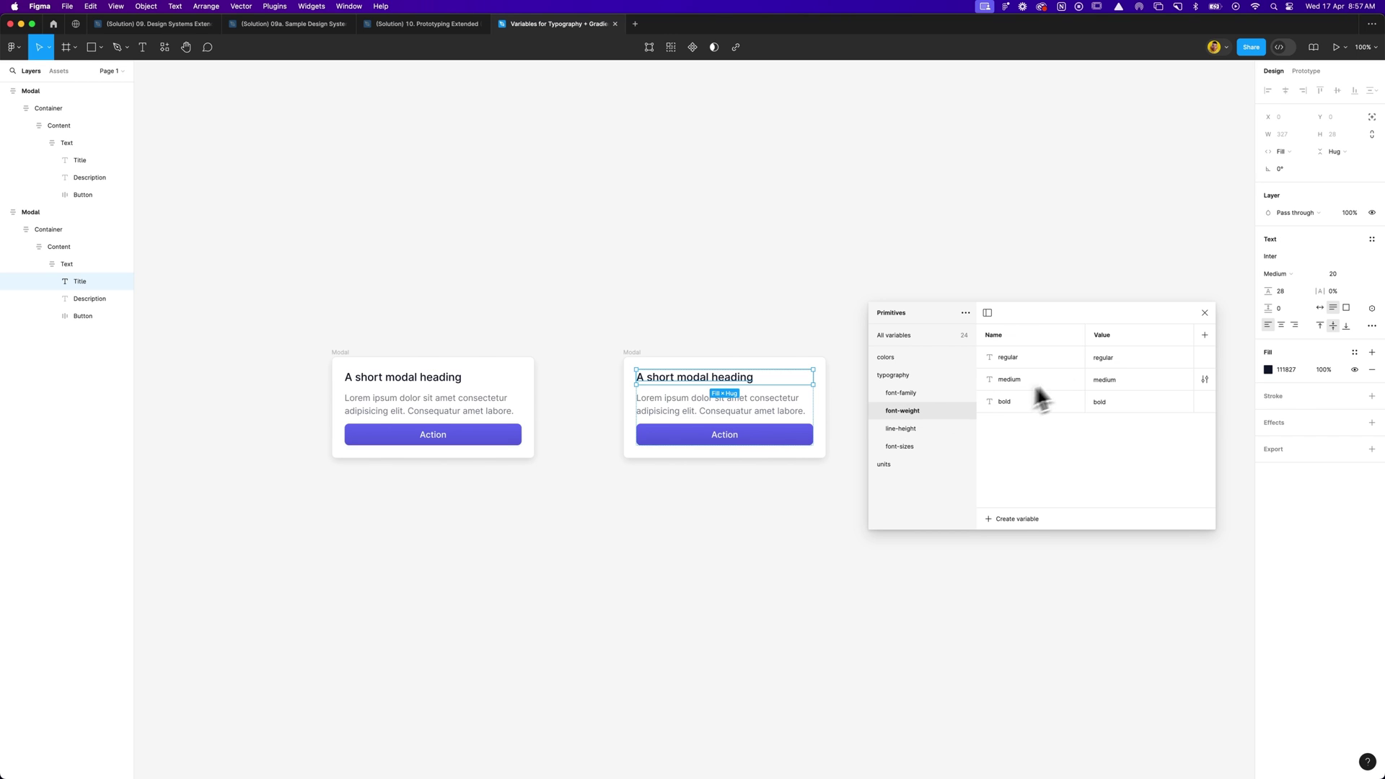
{"action": "left_click", "coordinate": [1125, 357]}
{"action": "left_click", "coordinate": [1111, 378]}
{"action": "left_click", "coordinate": [1107, 402]}
{"action": "key", "text": "Return"}
{"action": "left_click", "coordinate": [936, 400]}
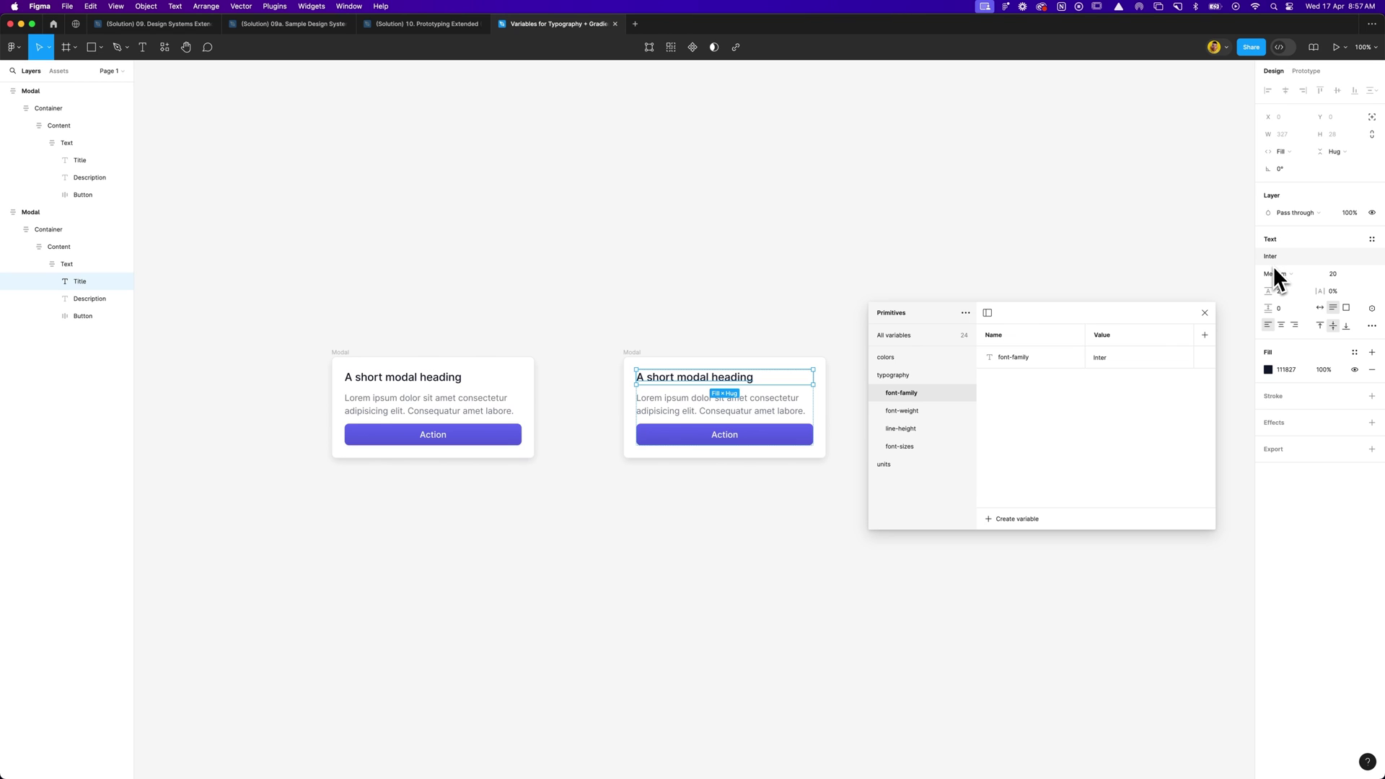
Step: Browse the units variables, then review font-sizes, line-height, font-weight and font-family Inter
{"action": "left_click", "coordinate": [873, 374]}
{"action": "left_click", "coordinate": [883, 392]}
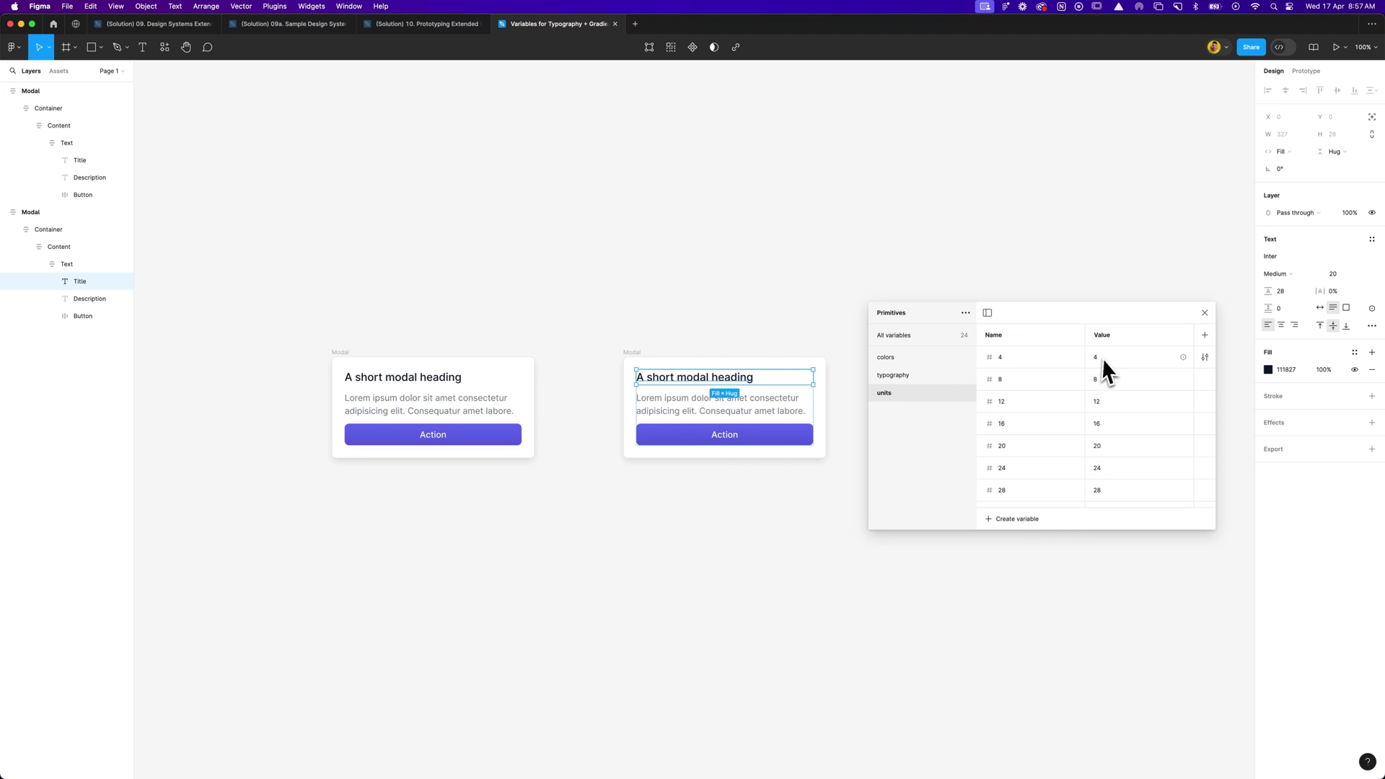
{"action": "scroll", "coordinate": [1106, 356], "scroll_direction": "down", "scroll_amount": 3}
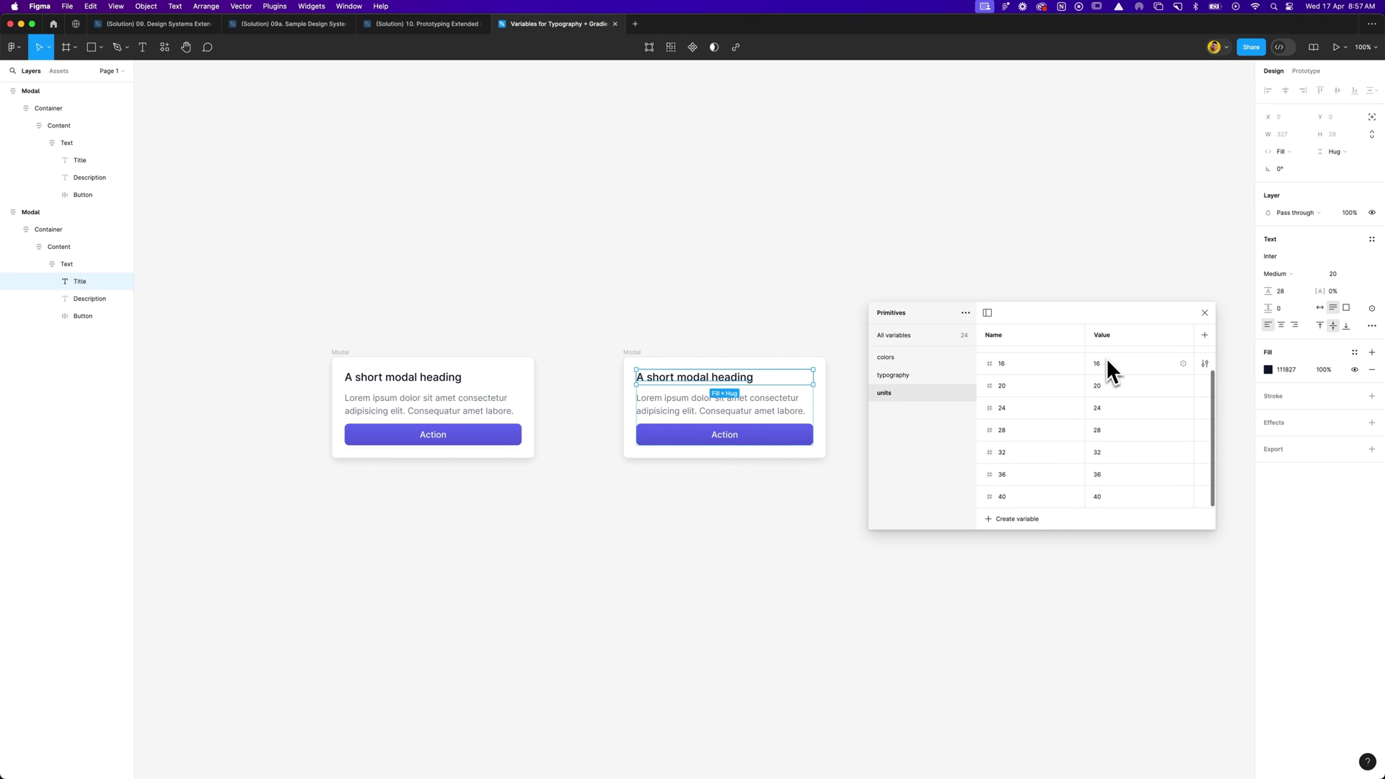
{"action": "scroll", "coordinate": [1106, 358], "scroll_direction": "up", "scroll_amount": 3}
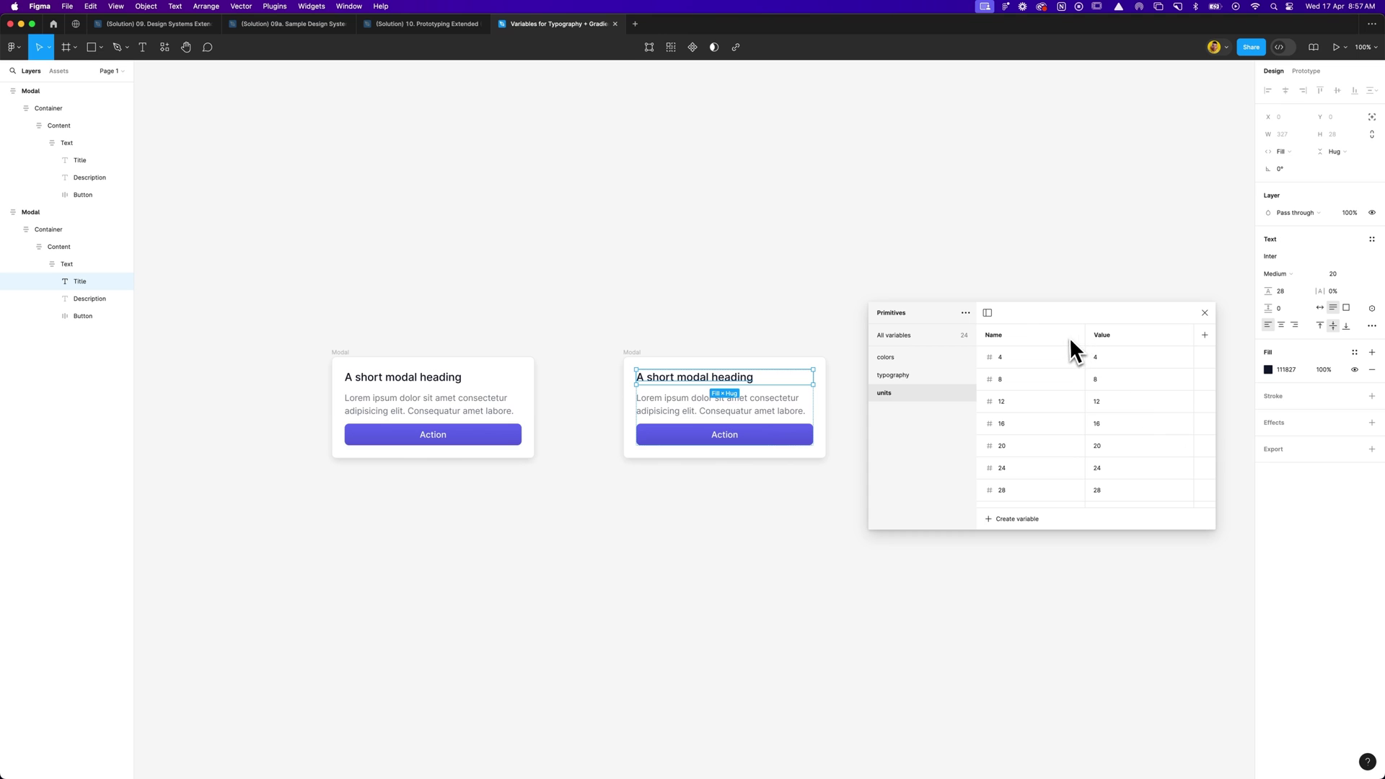
{"action": "left_click", "coordinate": [933, 375]}
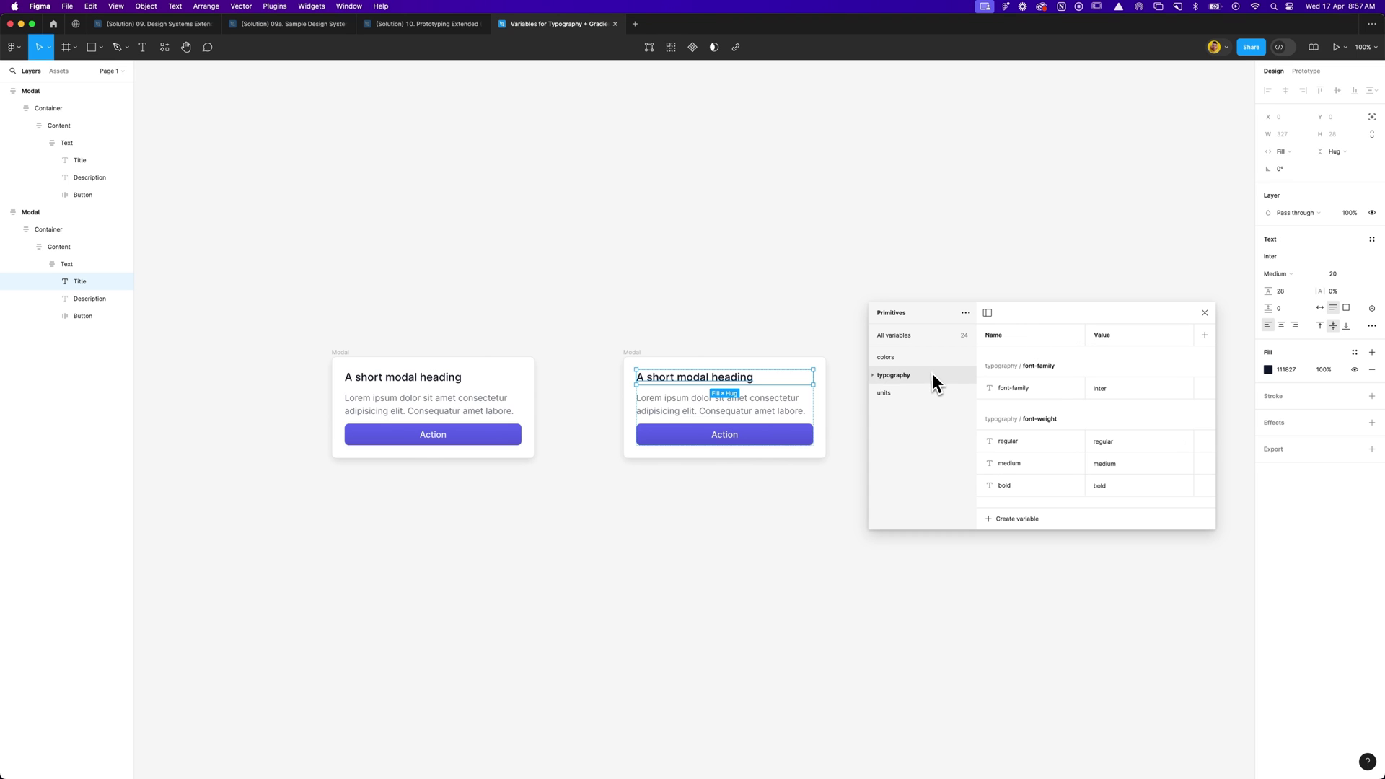
{"action": "left_click", "coordinate": [873, 377]}
{"action": "left_click", "coordinate": [911, 446]}
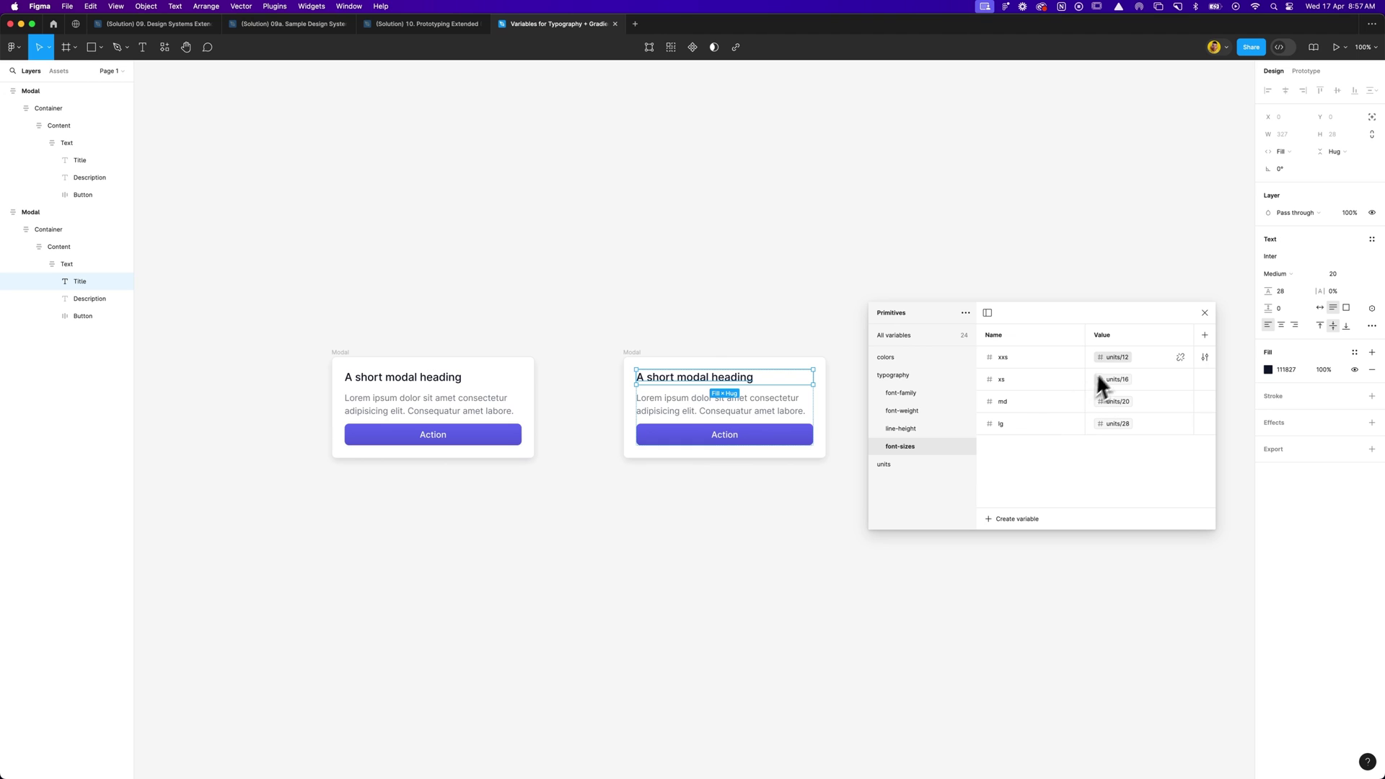
{"action": "left_click", "coordinate": [925, 430]}
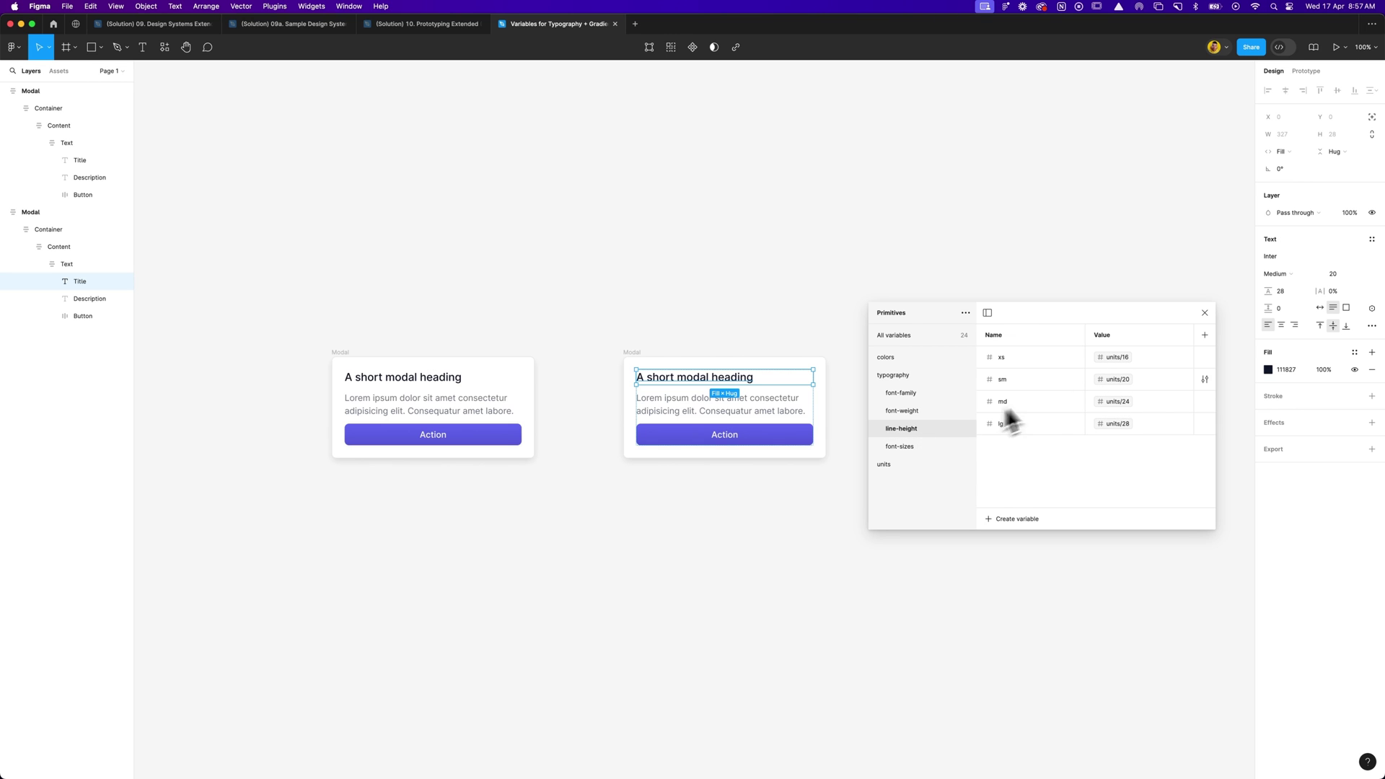
{"action": "left_click", "coordinate": [917, 410]}
{"action": "left_click", "coordinate": [916, 394]}
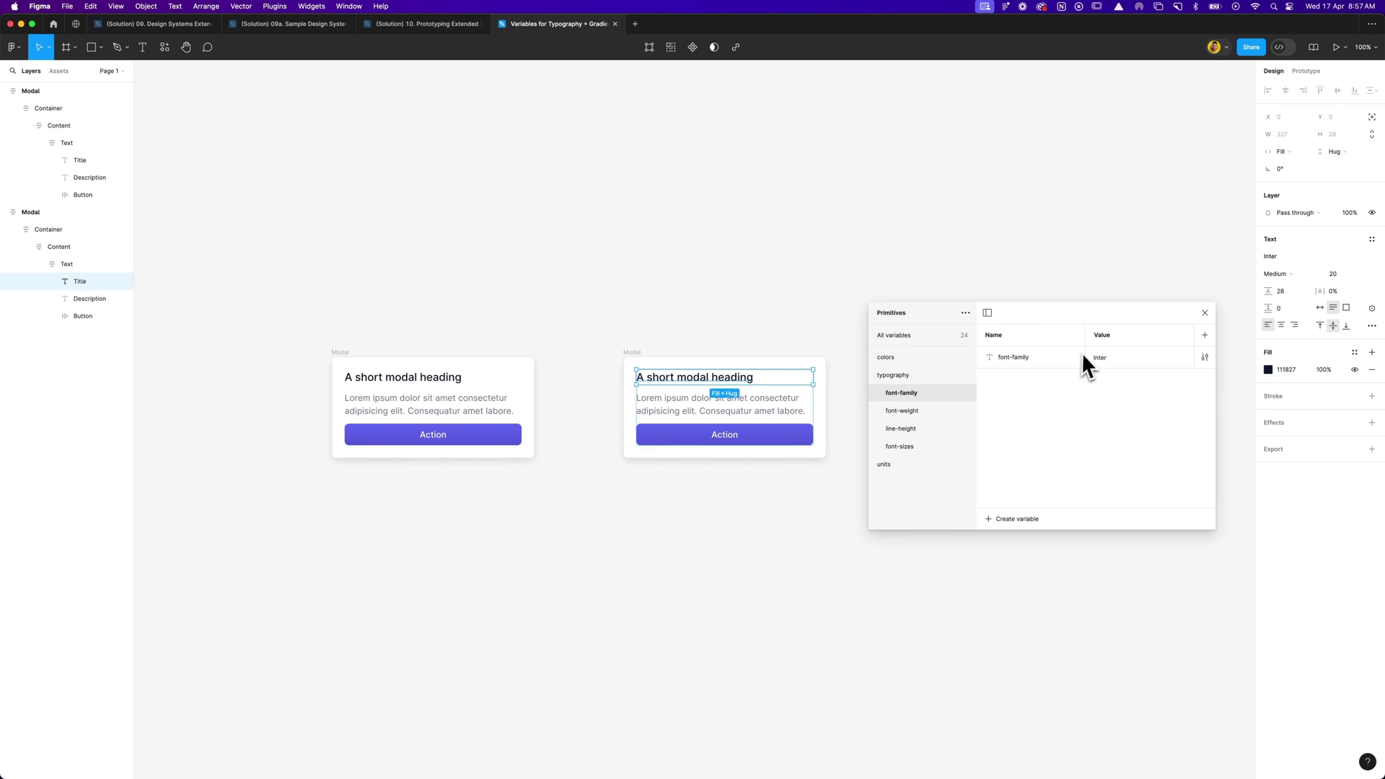
Step: Bind the second modal's Title font family to the typography/font-family/font-family variable
{"action": "left_click", "coordinate": [1071, 295]}
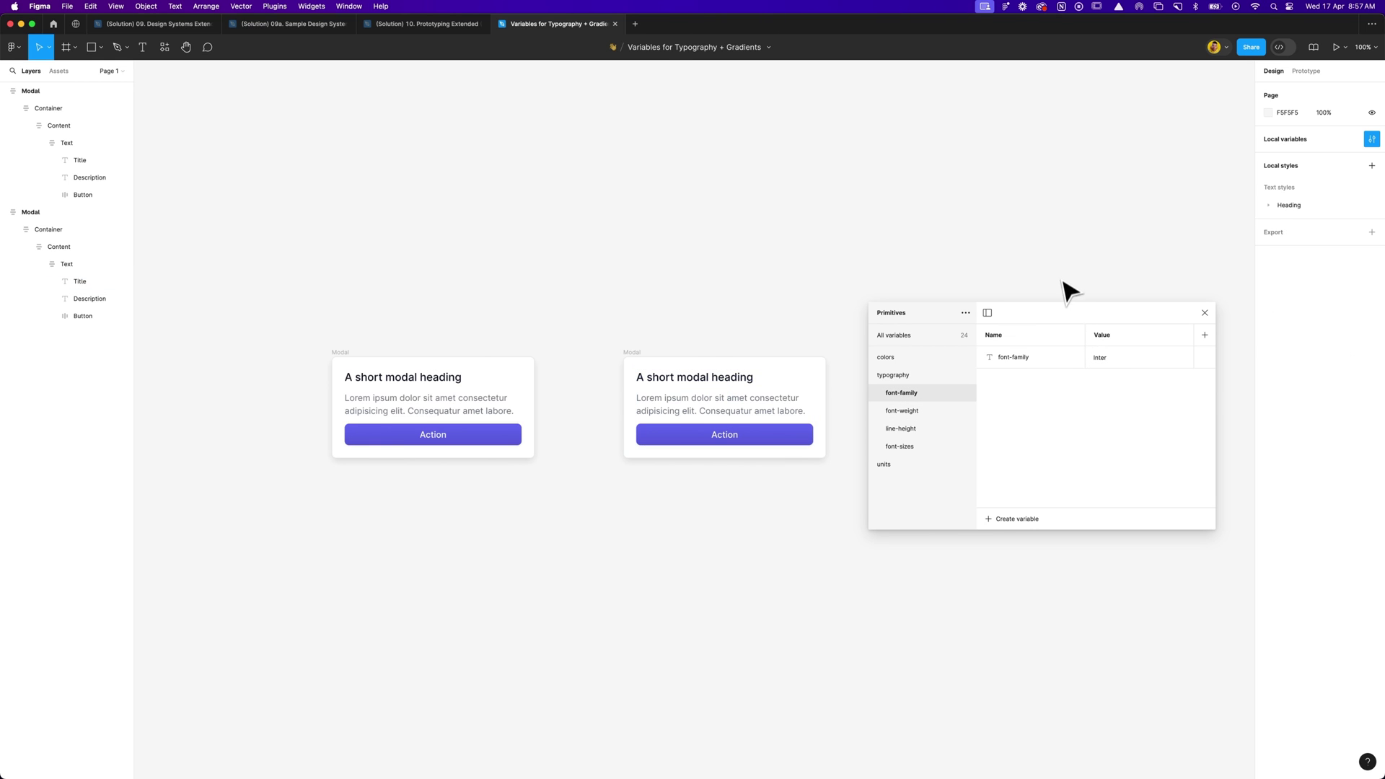
{"action": "left_click", "coordinate": [746, 392]}
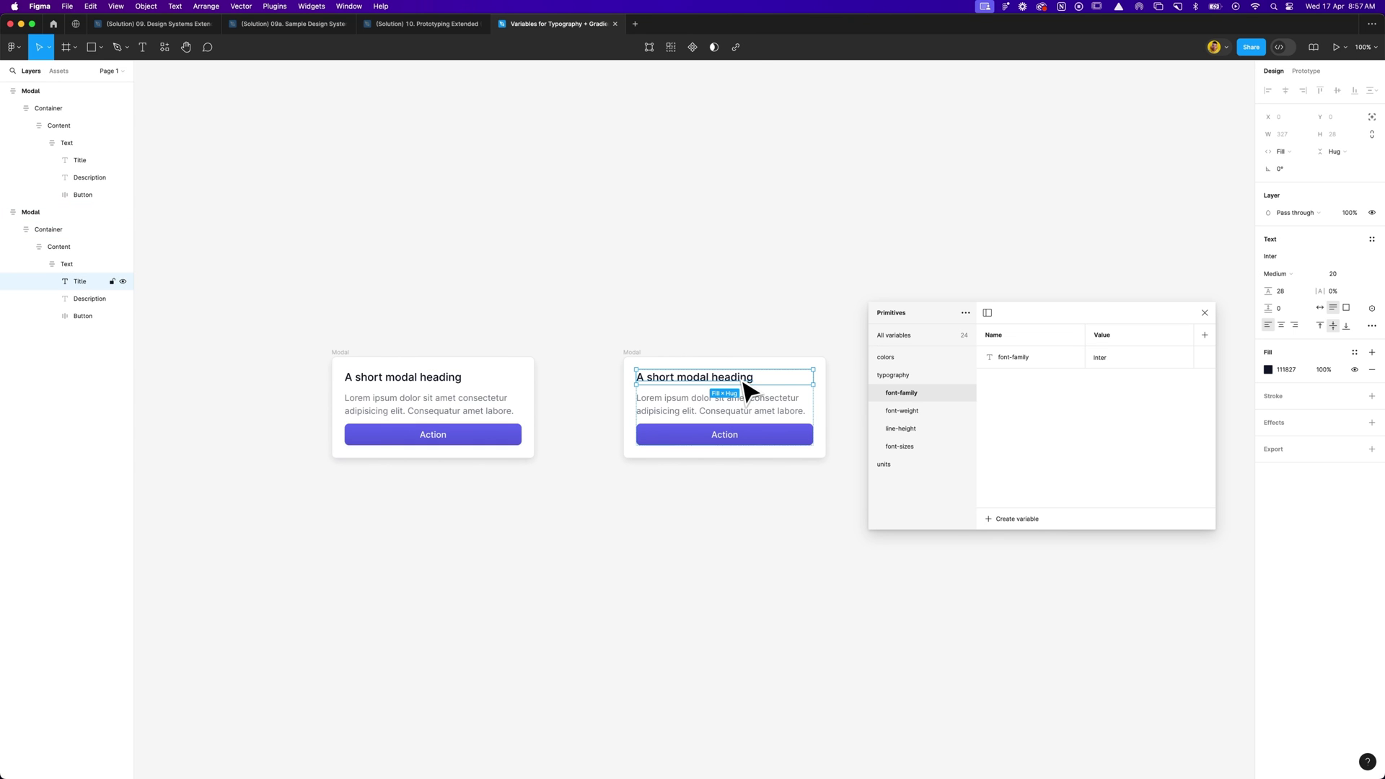
{"action": "left_click", "coordinate": [1289, 257]}
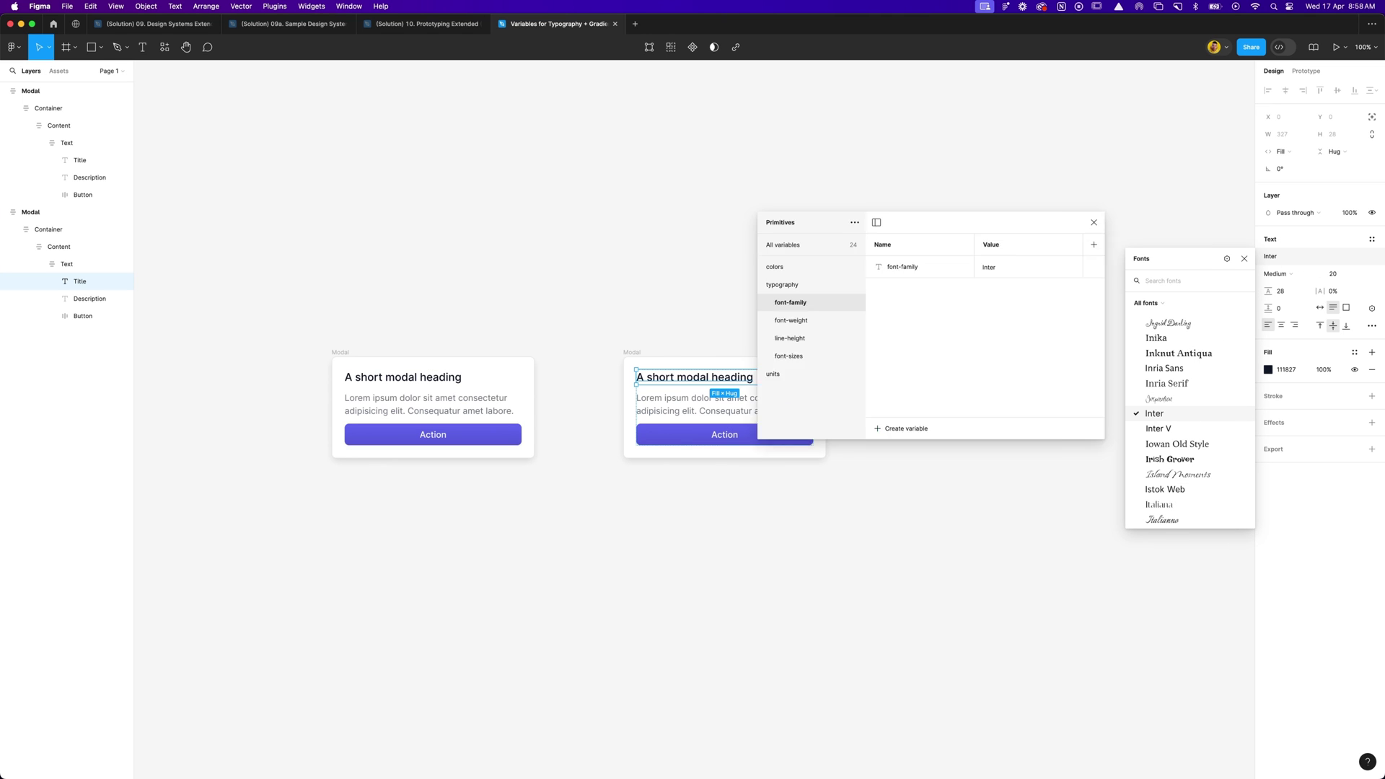
{"action": "left_click_drag", "start_coordinate": [1033, 225], "coordinate": [950, 117]}
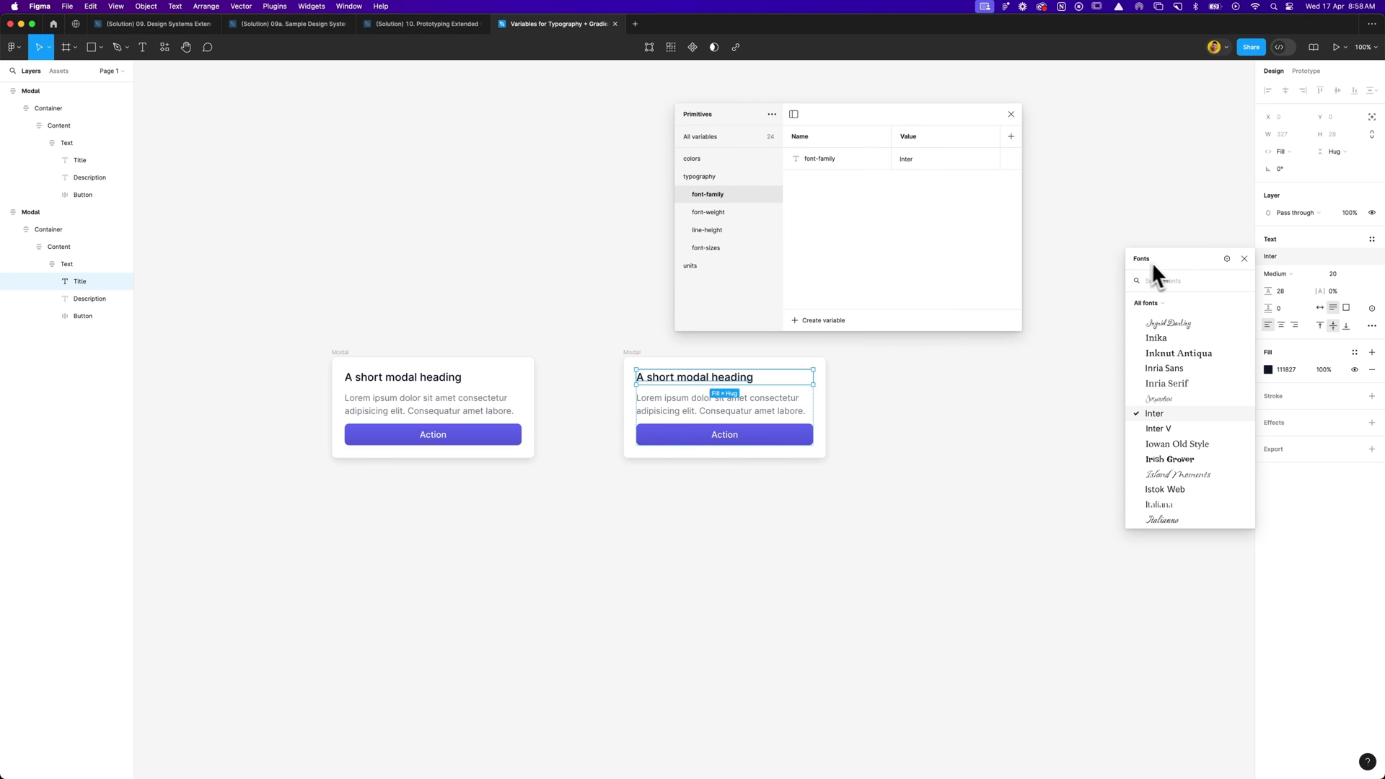
{"action": "left_click", "coordinate": [1228, 259]}
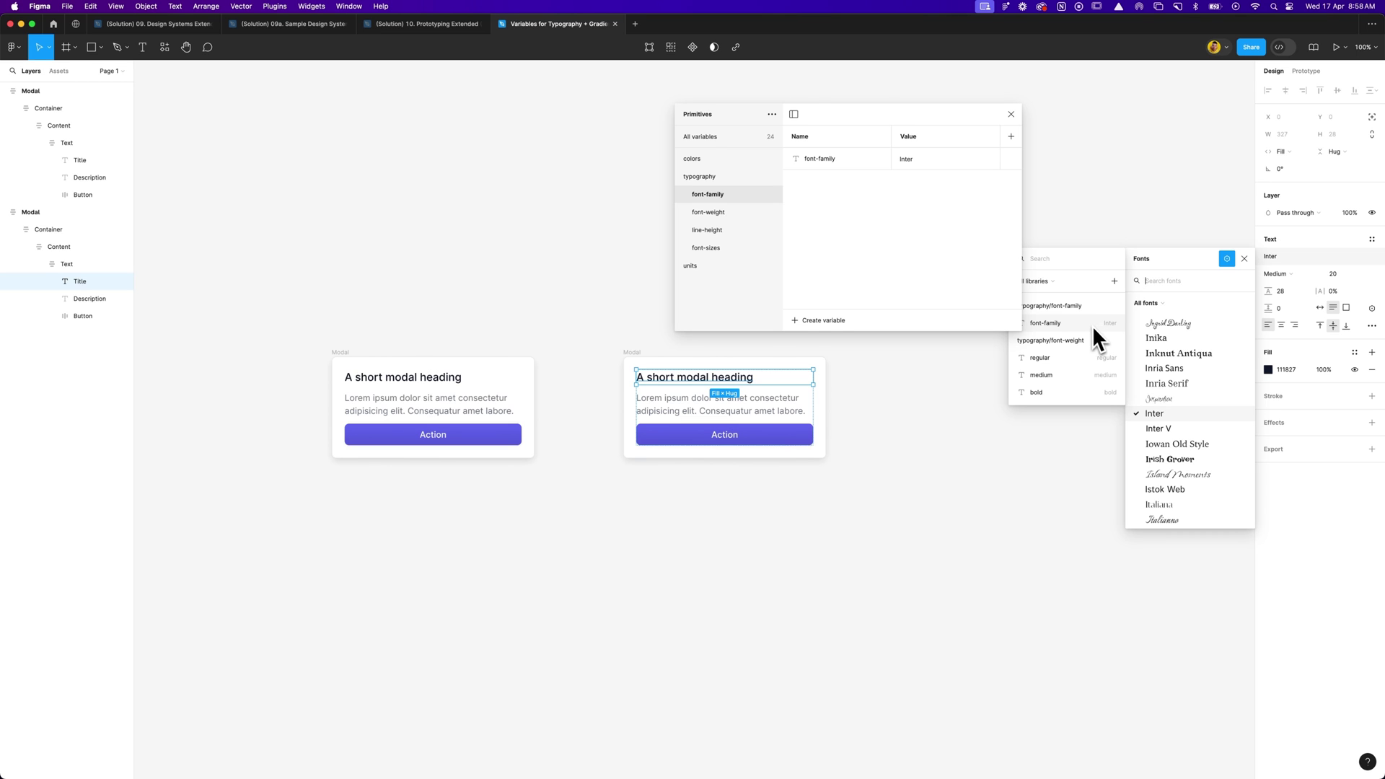
{"action": "left_click_drag", "start_coordinate": [799, 121], "coordinate": [708, 132]}
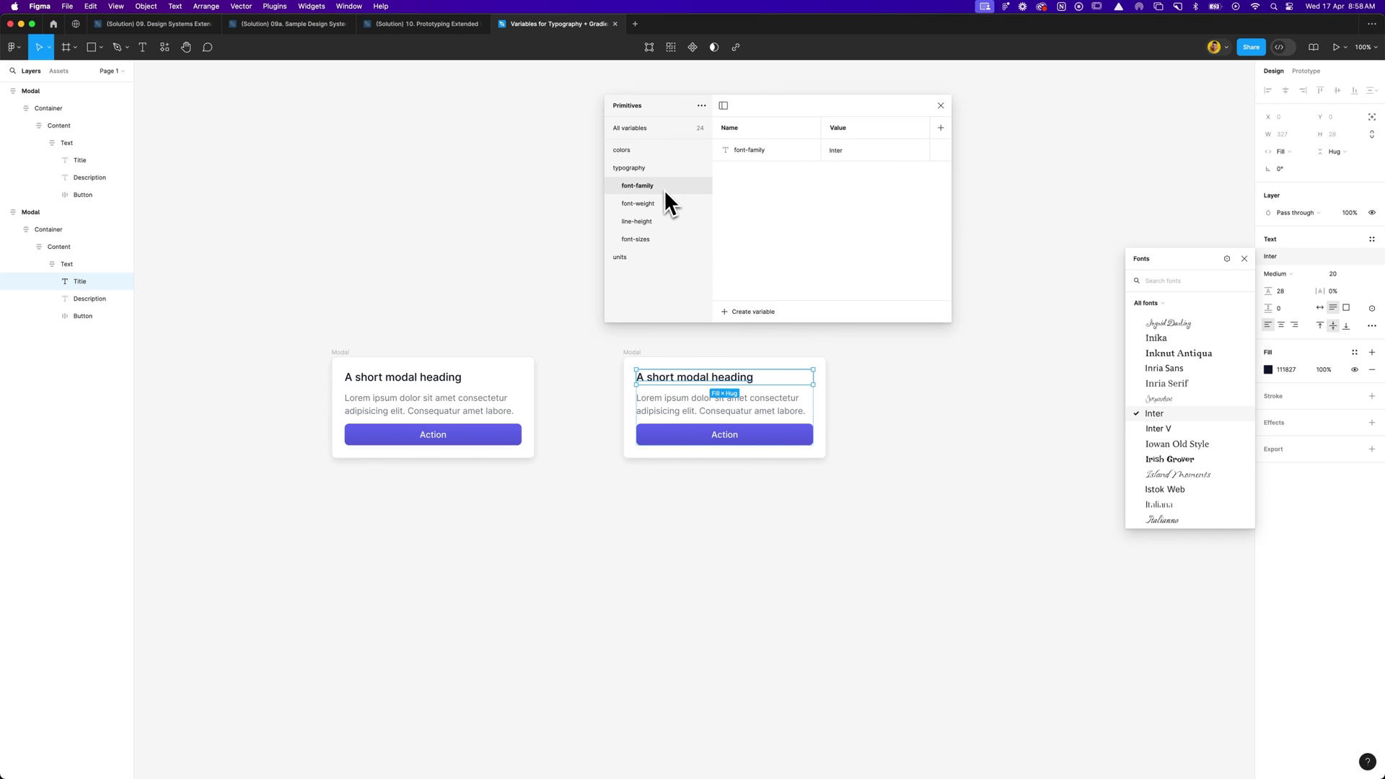
{"action": "left_click", "coordinate": [1228, 260]}
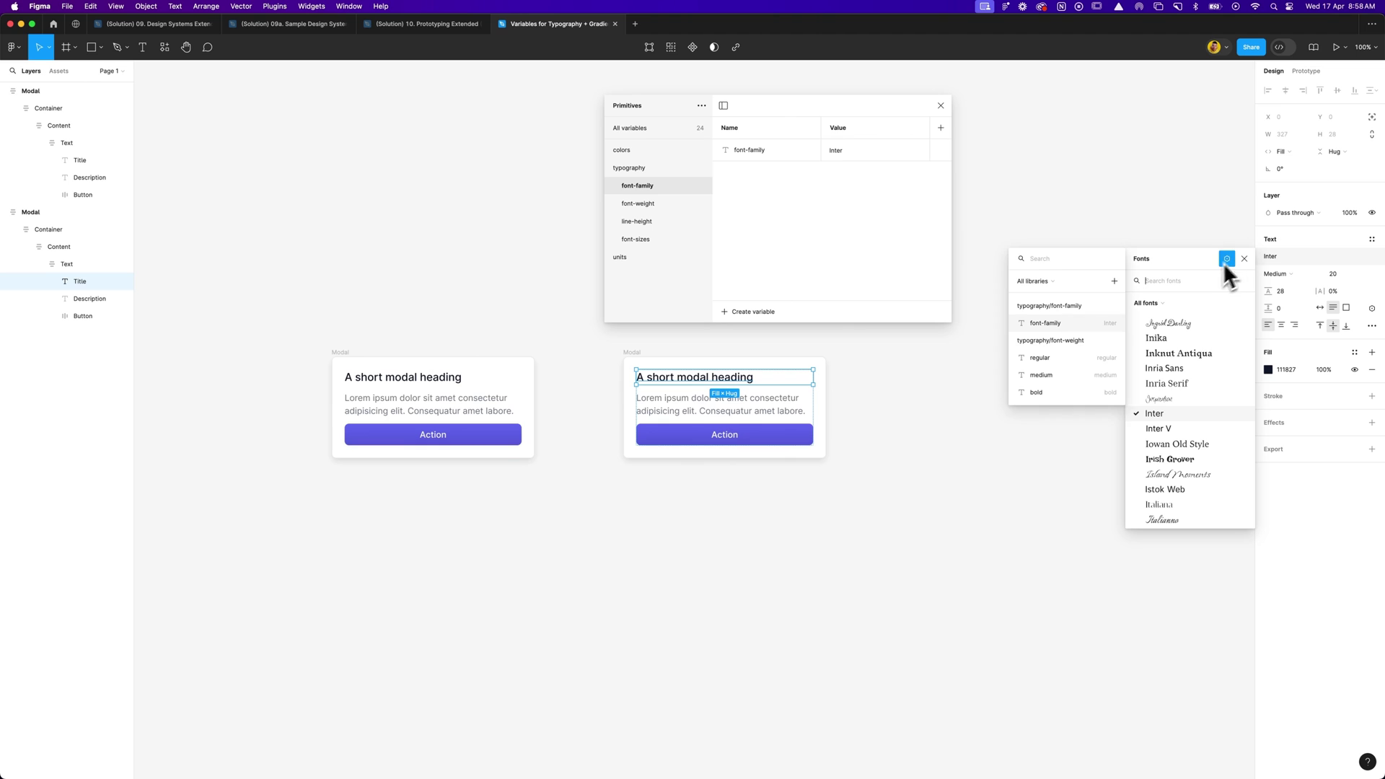
{"action": "left_click", "coordinate": [1086, 328]}
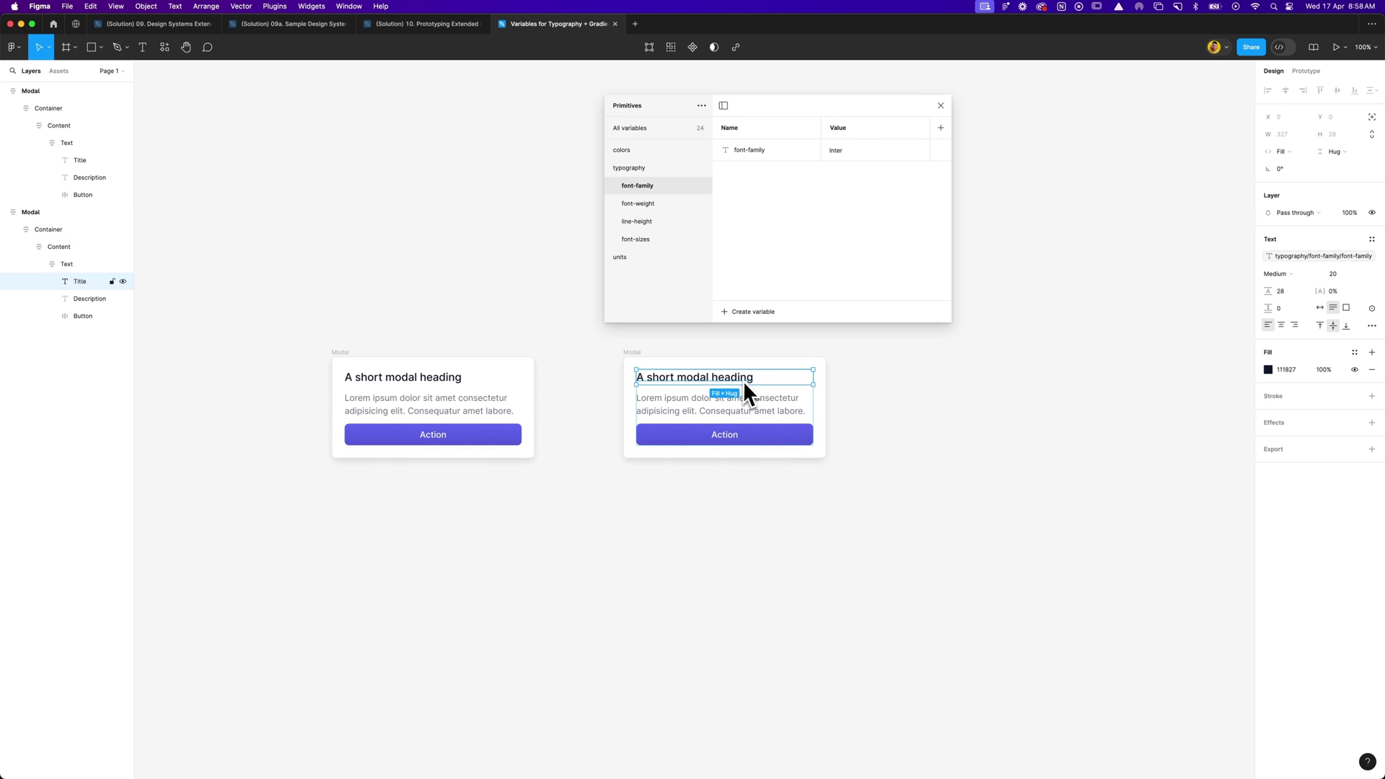
Step: Bind the heading's font weight to the typography font-weight/medium variable
{"action": "left_click", "coordinate": [1289, 275]}
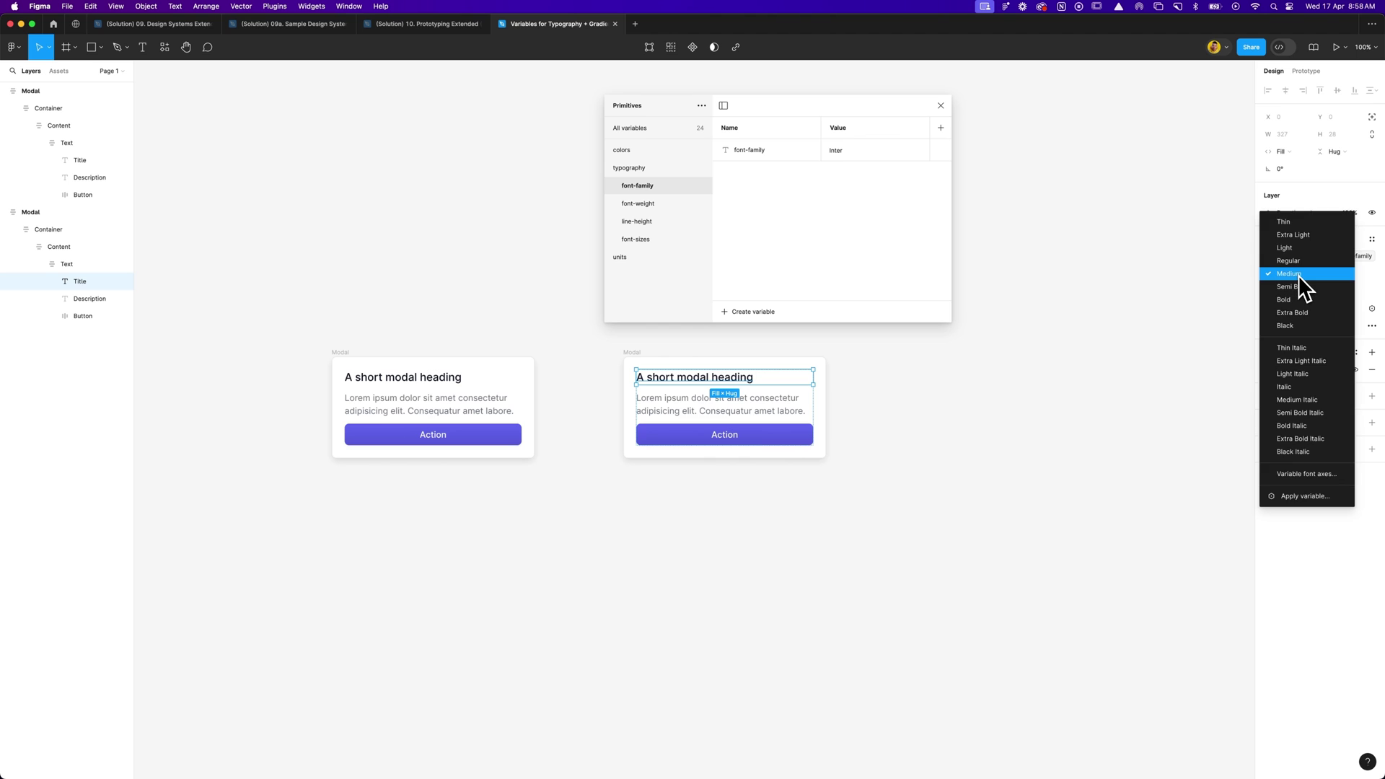
{"action": "left_click", "coordinate": [1300, 498]}
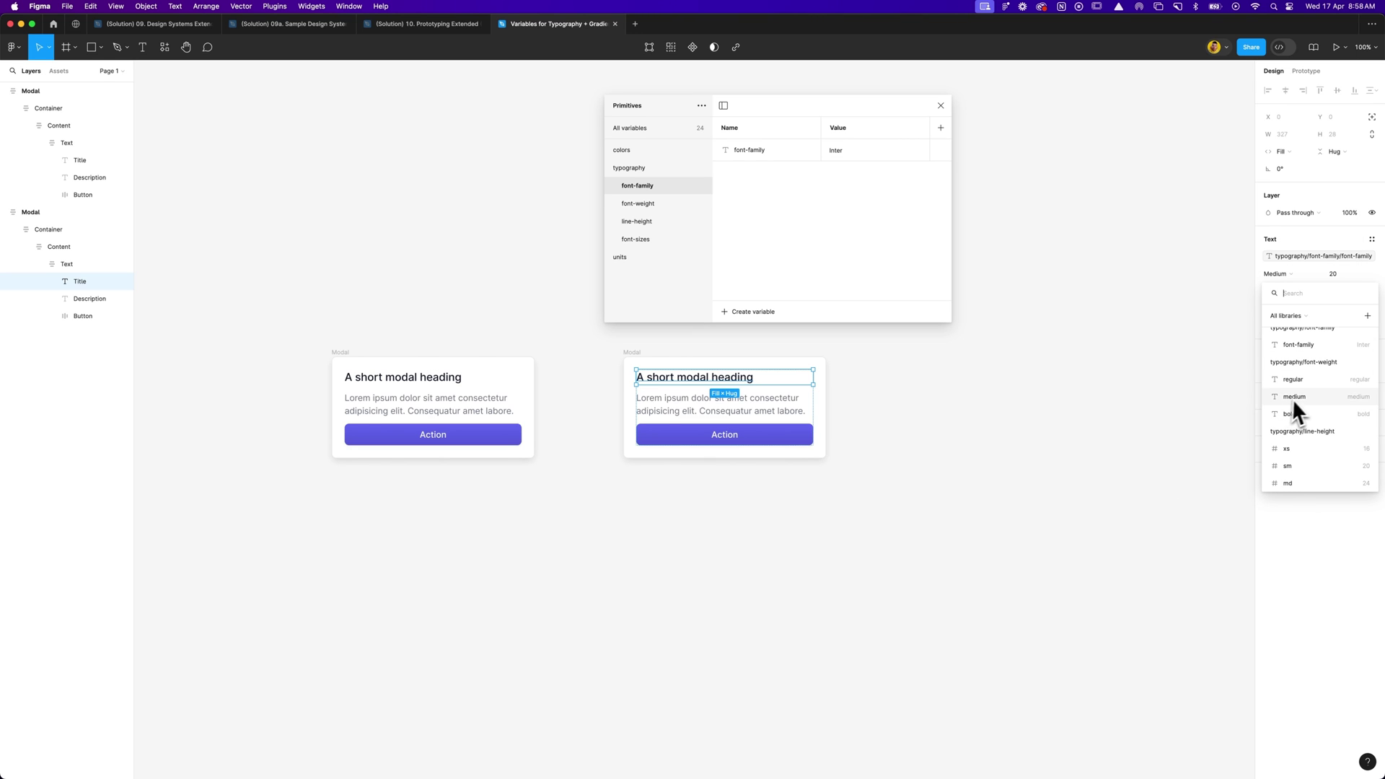
{"action": "left_click", "coordinate": [1306, 396]}
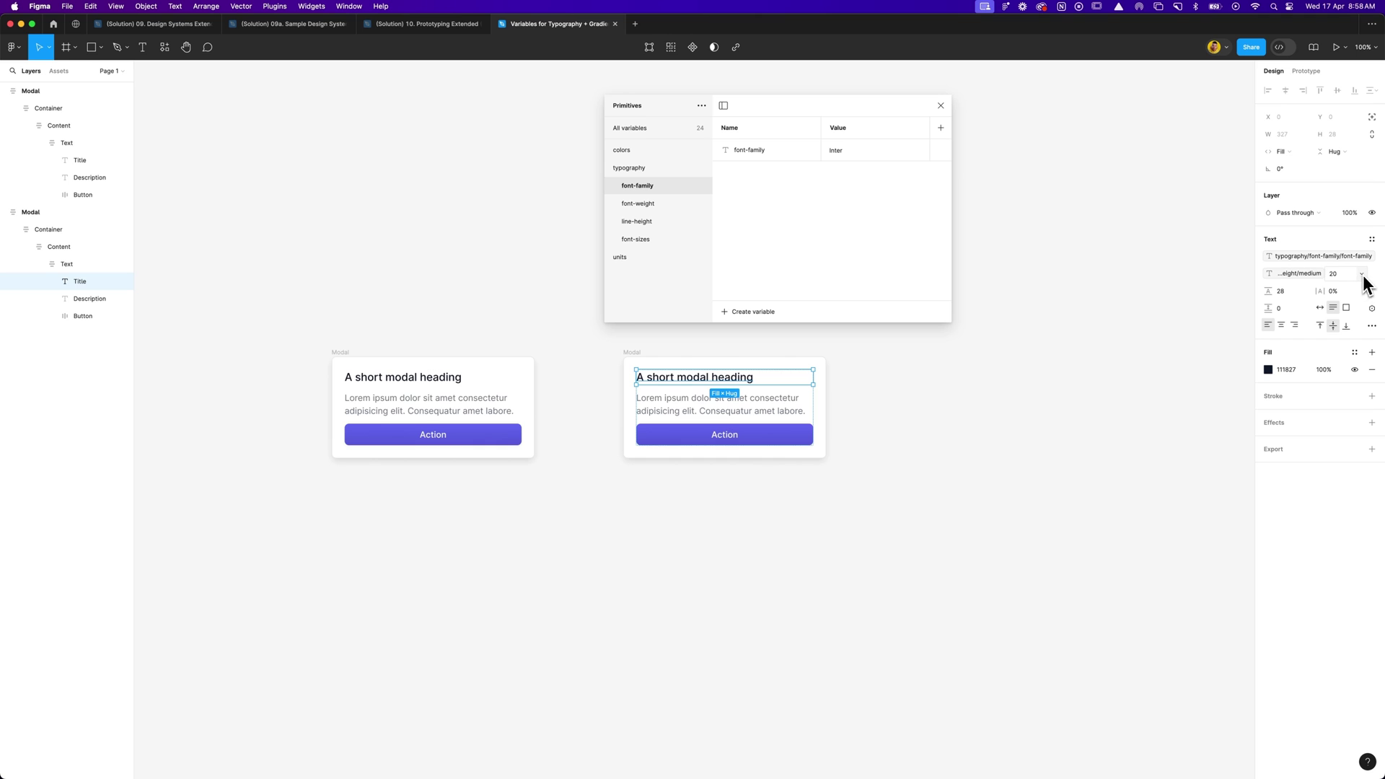
Step: Bind the heading's font size to the md variable and its line height to lg
{"action": "left_click", "coordinate": [1362, 275]}
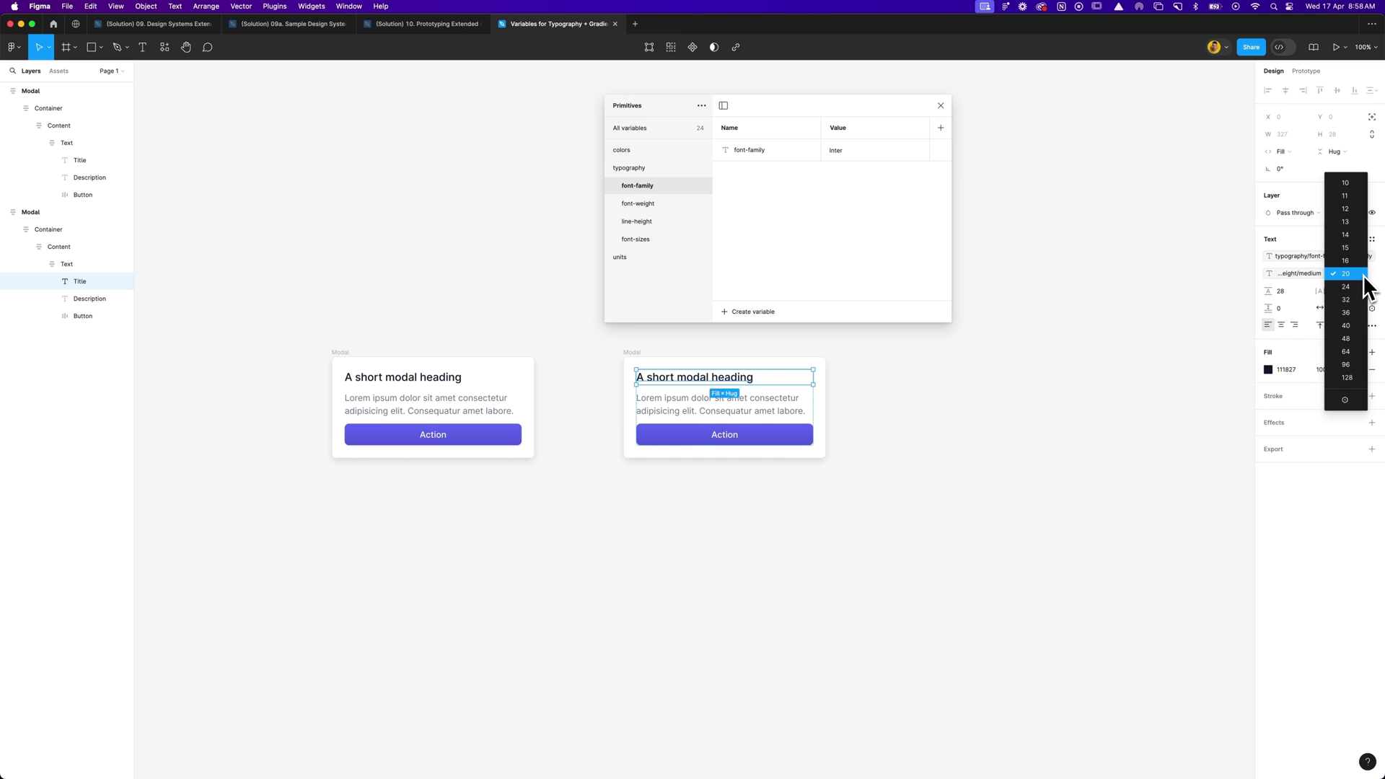
{"action": "left_click", "coordinate": [1358, 401]}
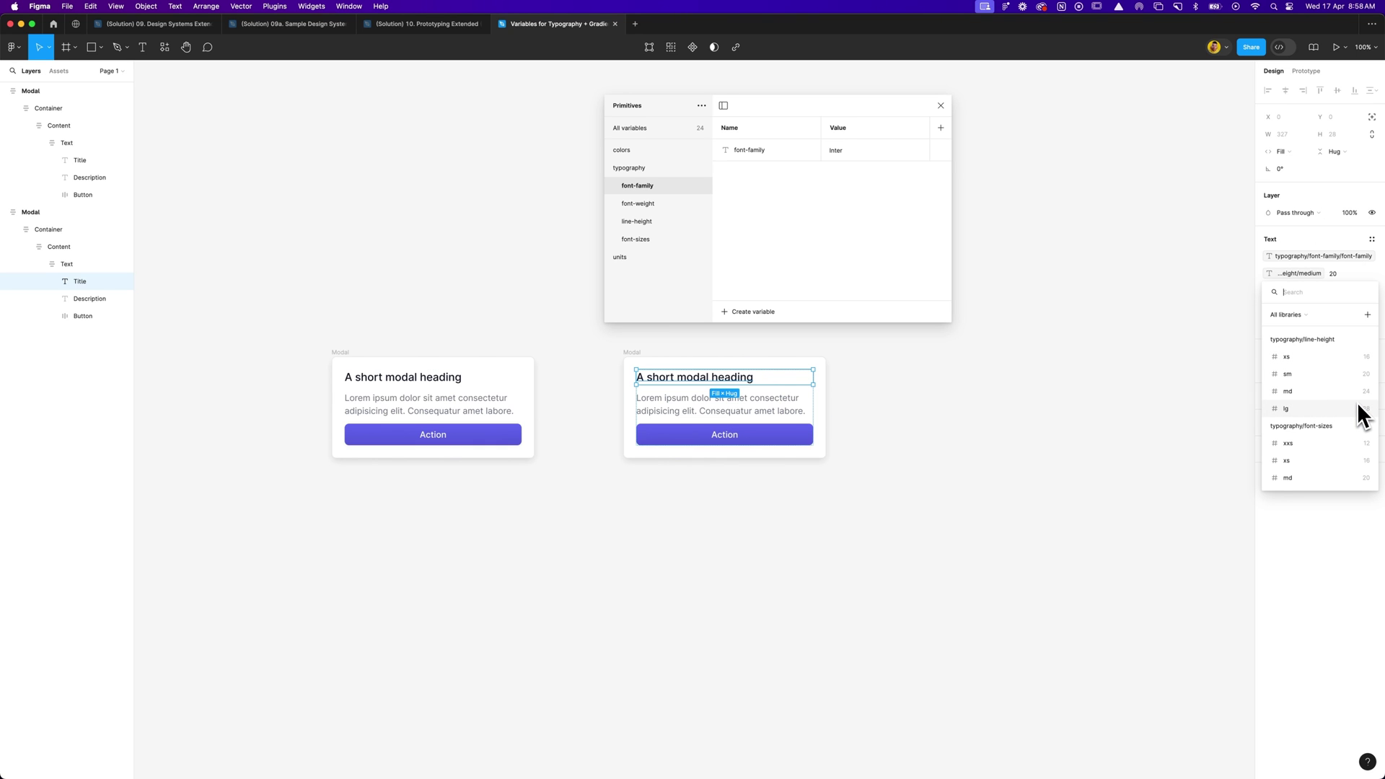
{"action": "scroll", "coordinate": [1344, 402], "scroll_direction": "down", "scroll_amount": 10}
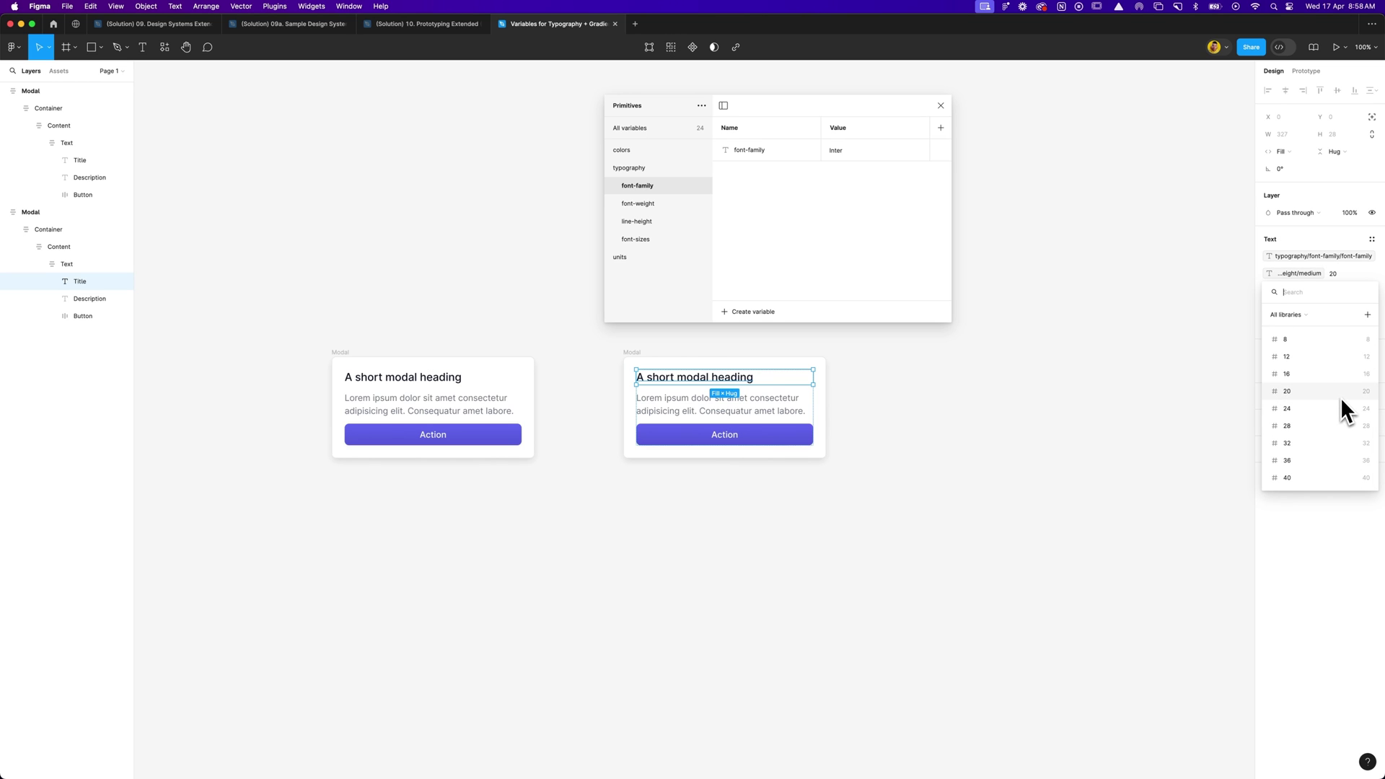
{"action": "scroll", "coordinate": [1340, 396], "scroll_direction": "up", "scroll_amount": 10}
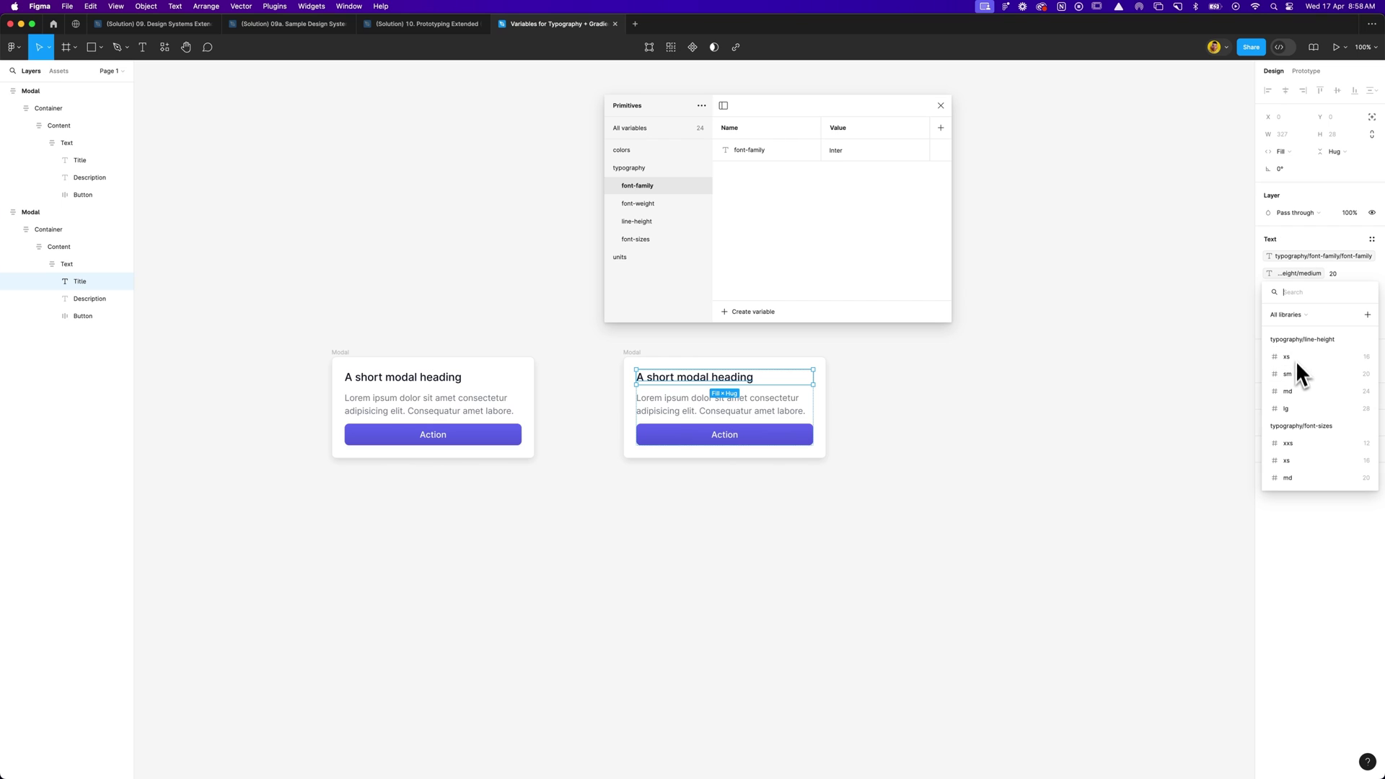
{"action": "scroll", "coordinate": [1323, 430], "scroll_direction": "down", "scroll_amount": 2}
{"action": "left_click", "coordinate": [1296, 437]}
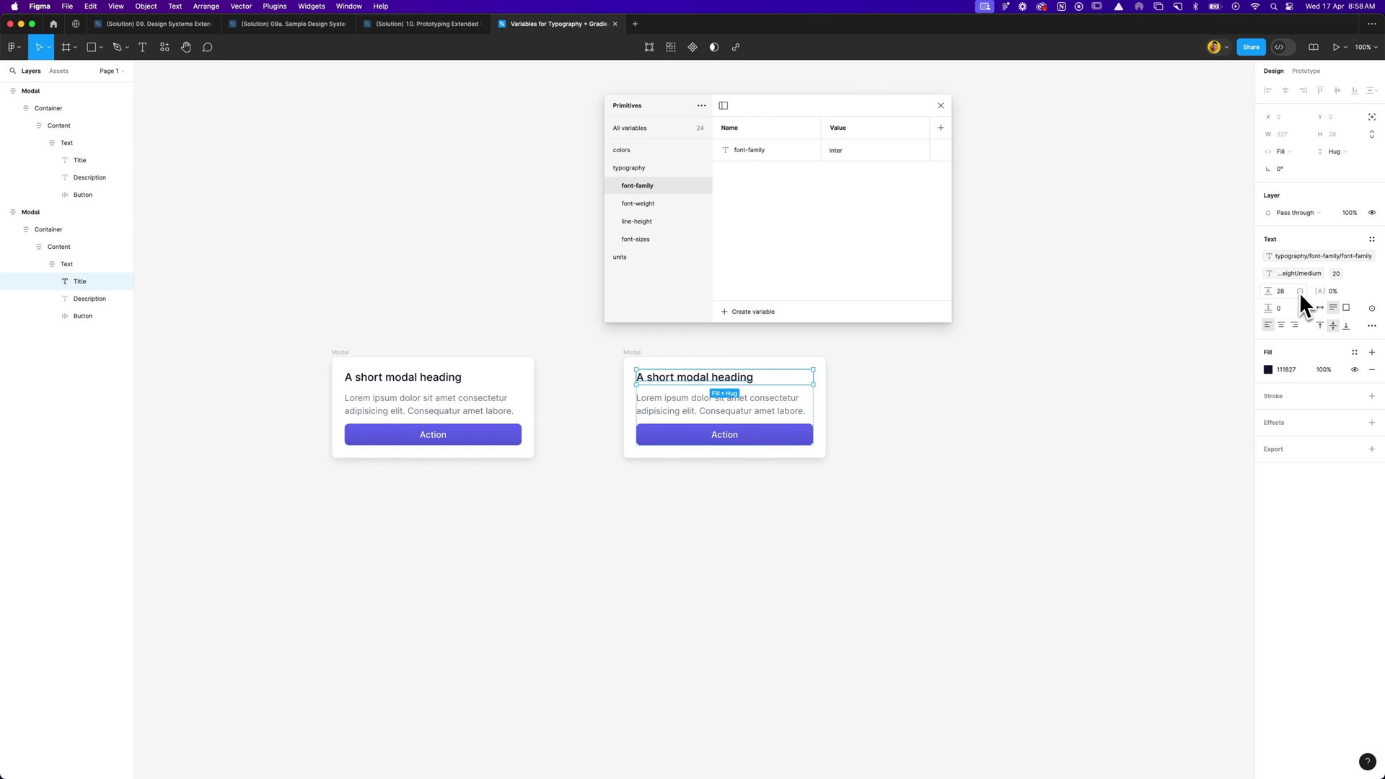
{"action": "left_click", "coordinate": [1300, 292]}
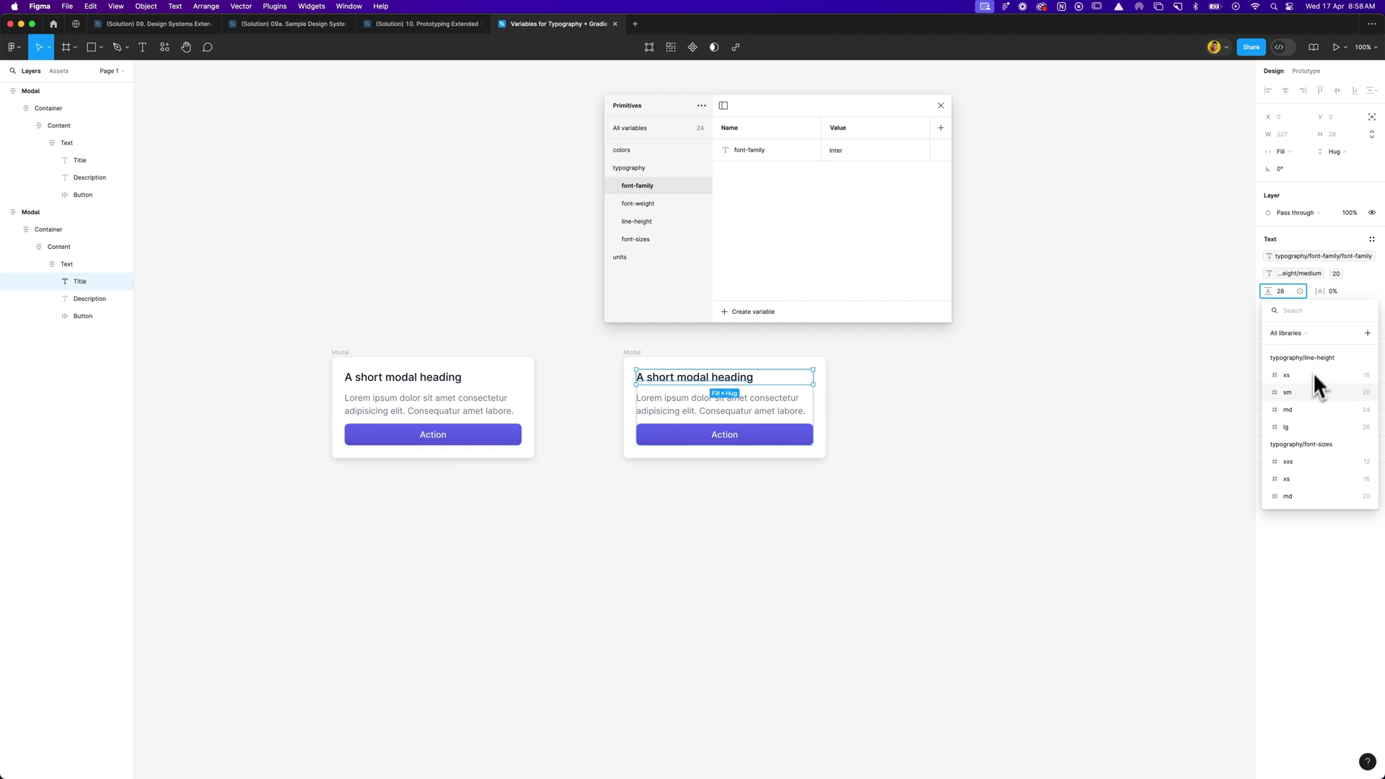
{"action": "left_click", "coordinate": [1317, 427]}
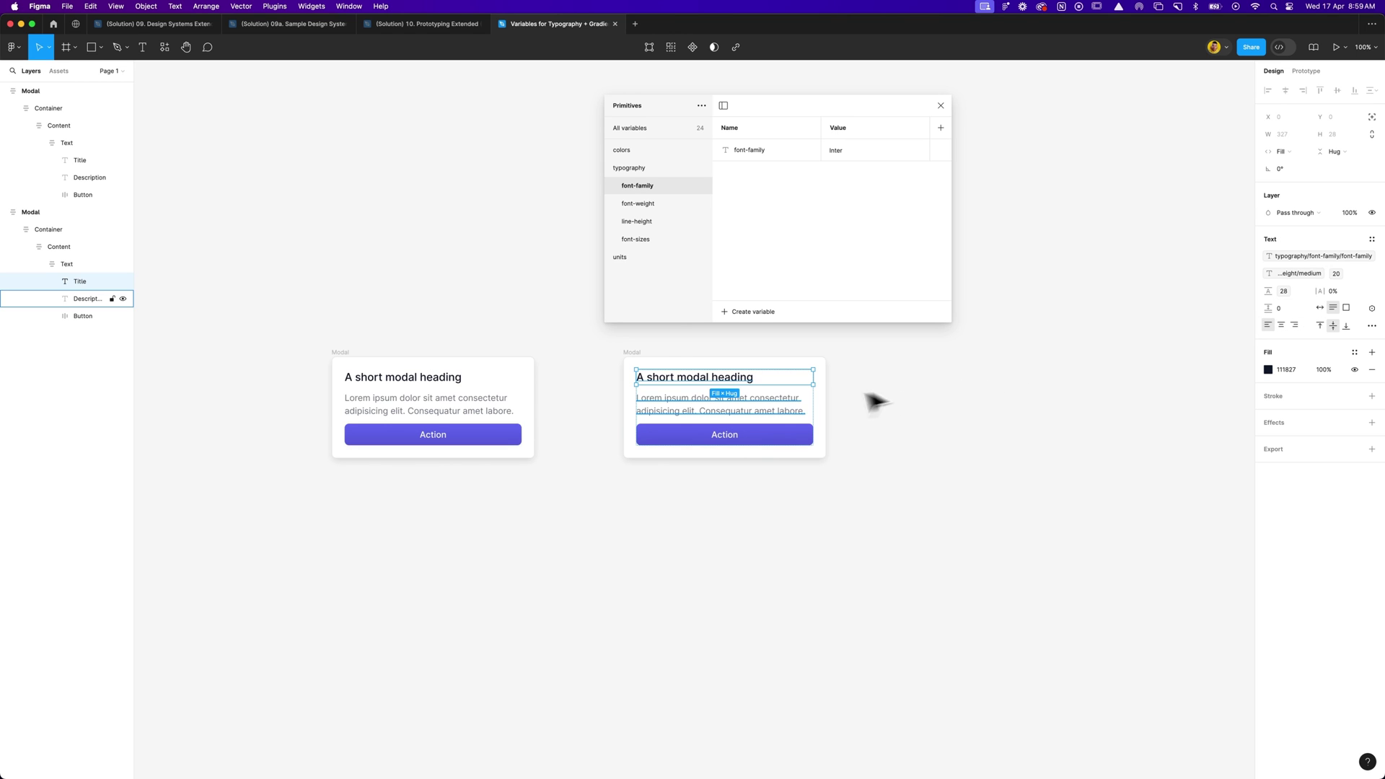
Step: Bind the second modal's Description text to the font-family and font-weight/regular variables
{"action": "left_click", "coordinate": [784, 404]}
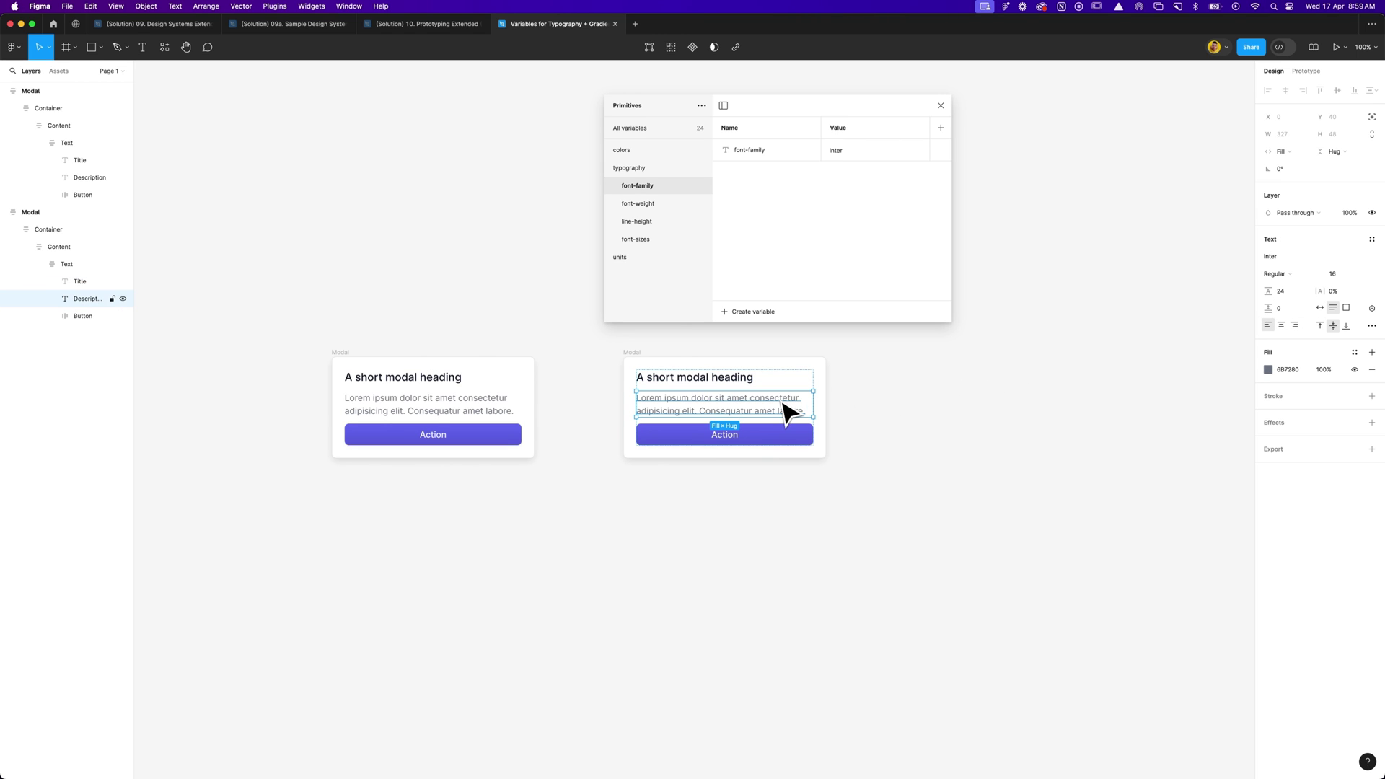
{"action": "left_click", "coordinate": [1319, 258]}
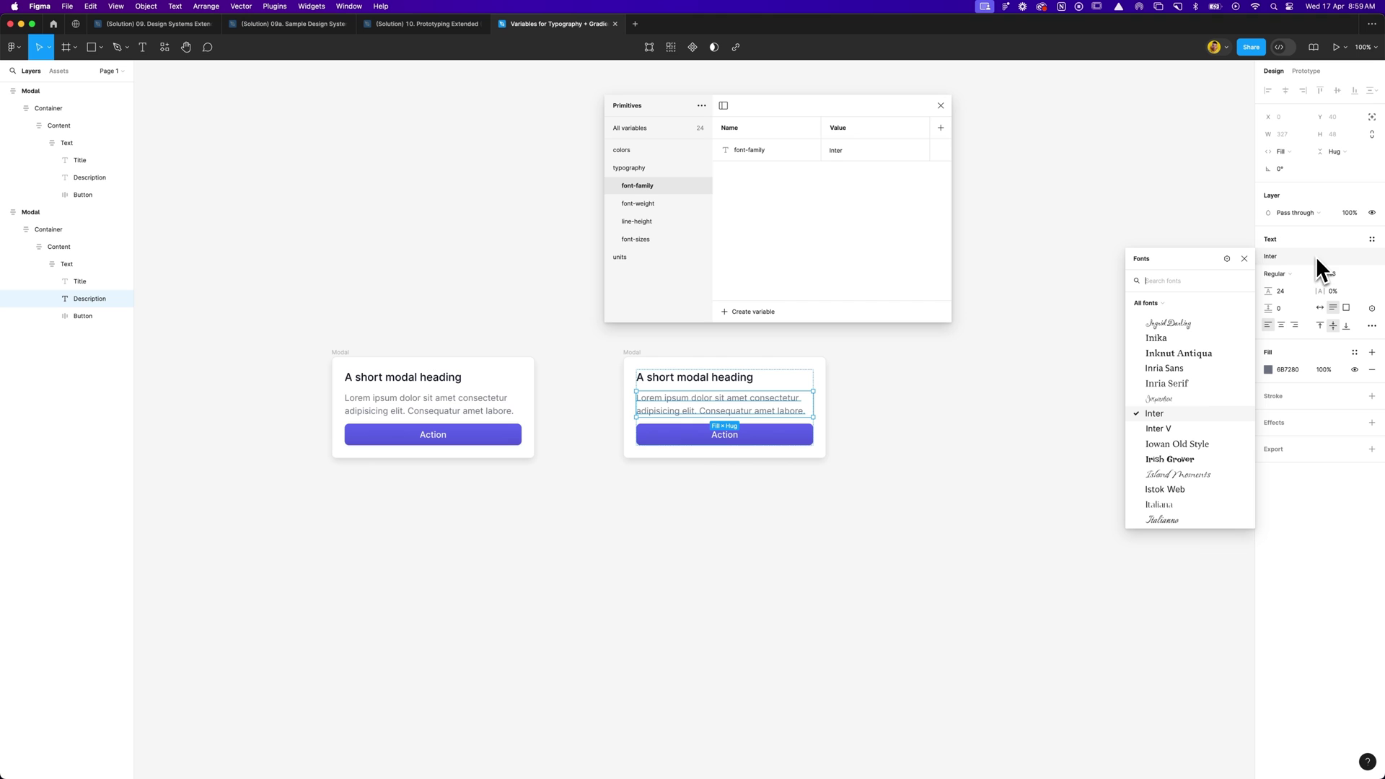
{"action": "left_click", "coordinate": [1227, 258]}
{"action": "left_click", "coordinate": [1098, 322]}
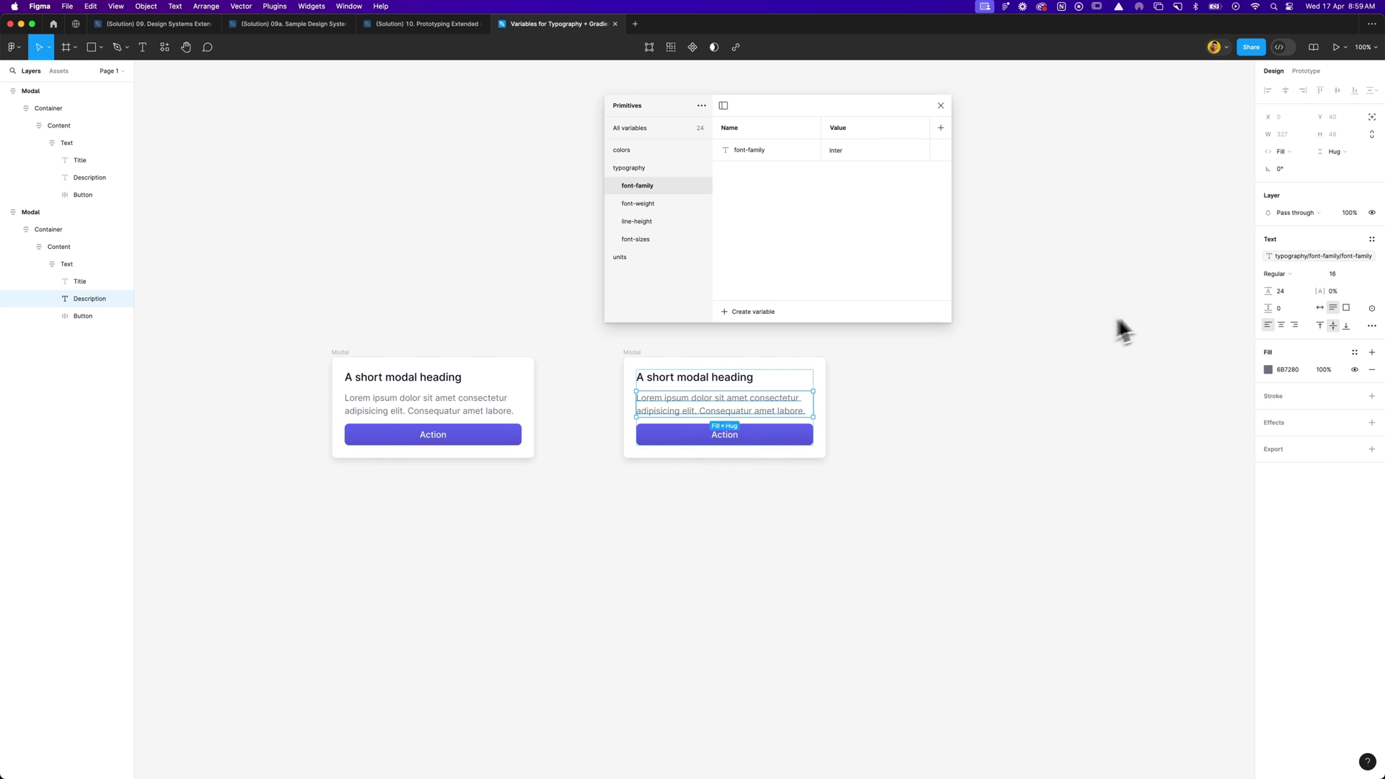
{"action": "left_click", "coordinate": [1296, 275]}
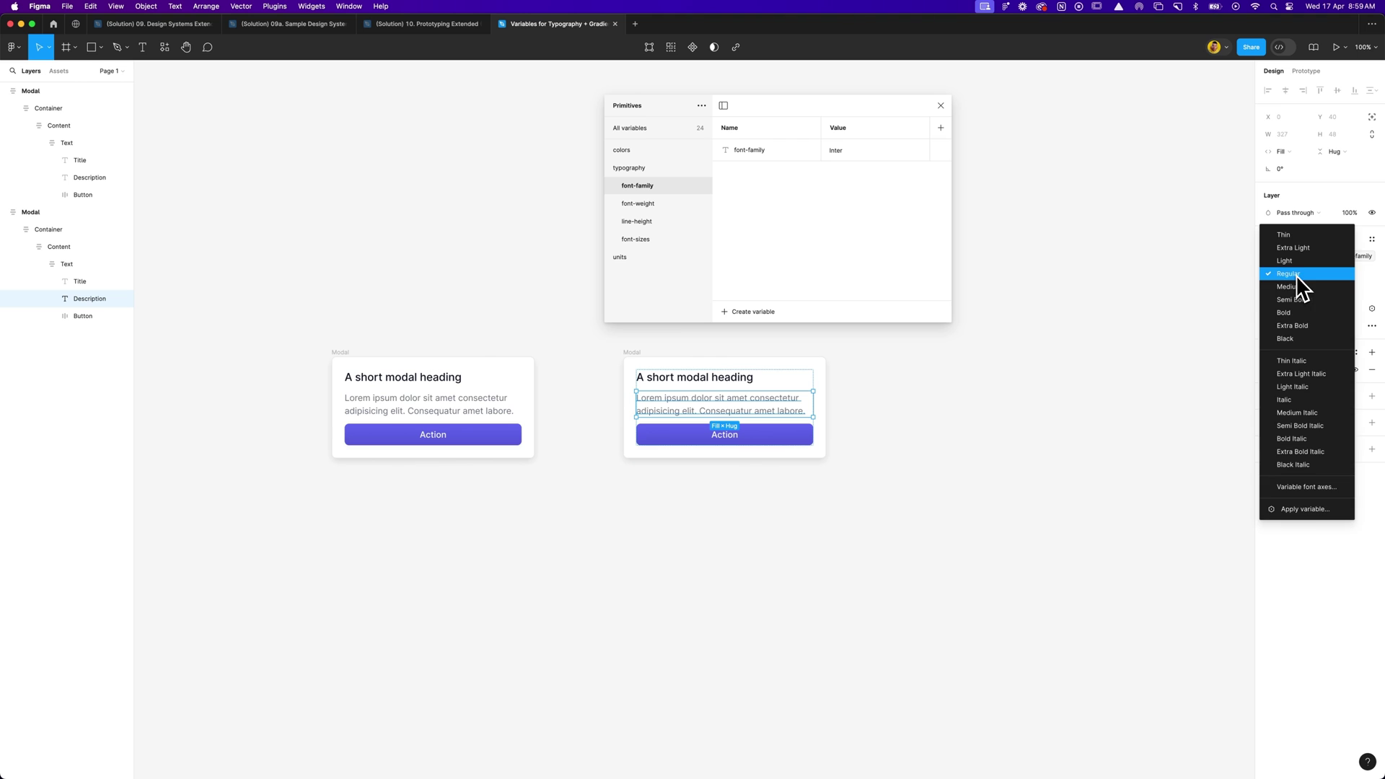
{"action": "left_click", "coordinate": [1314, 515]}
{"action": "left_click", "coordinate": [1308, 381]}
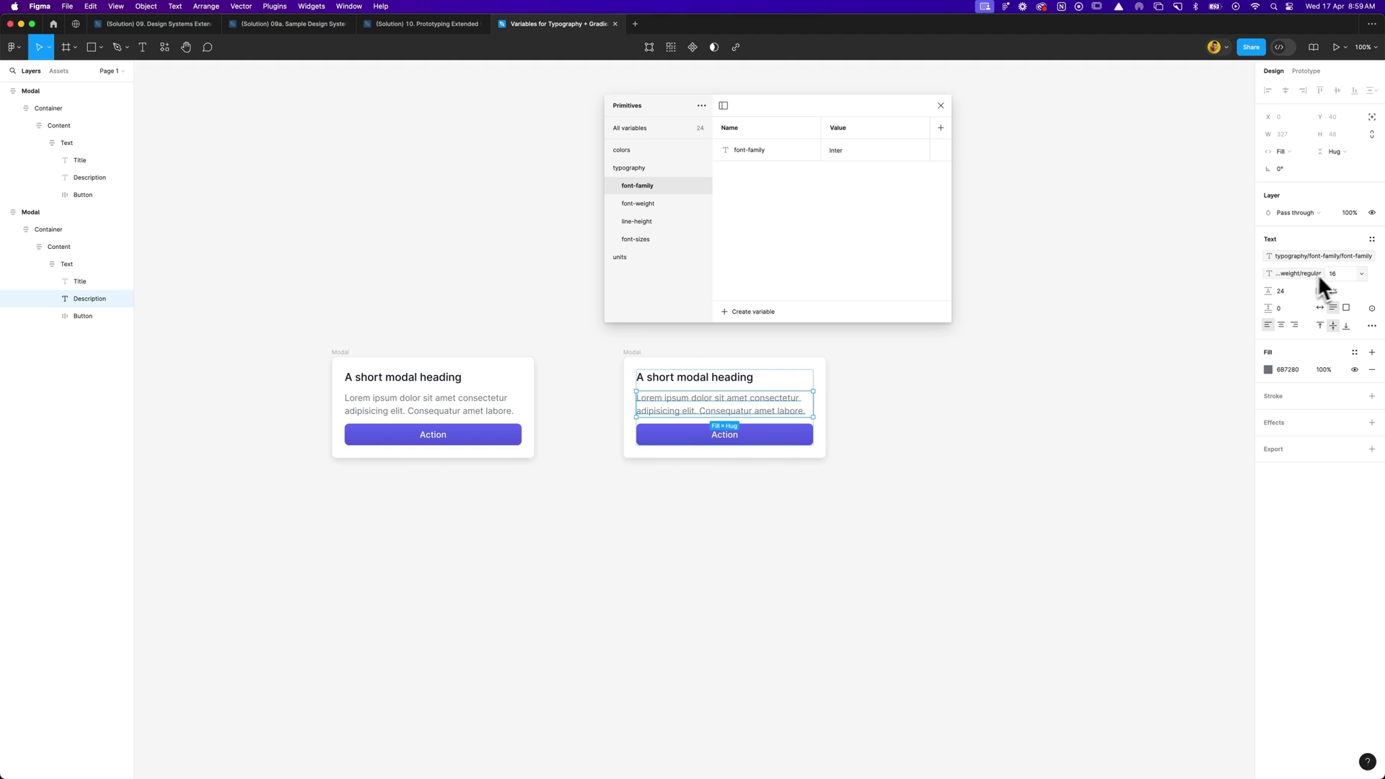
Step: Bind the Description's font size to the xs variable and its line height to md (24)
{"action": "left_click", "coordinate": [1362, 274]}
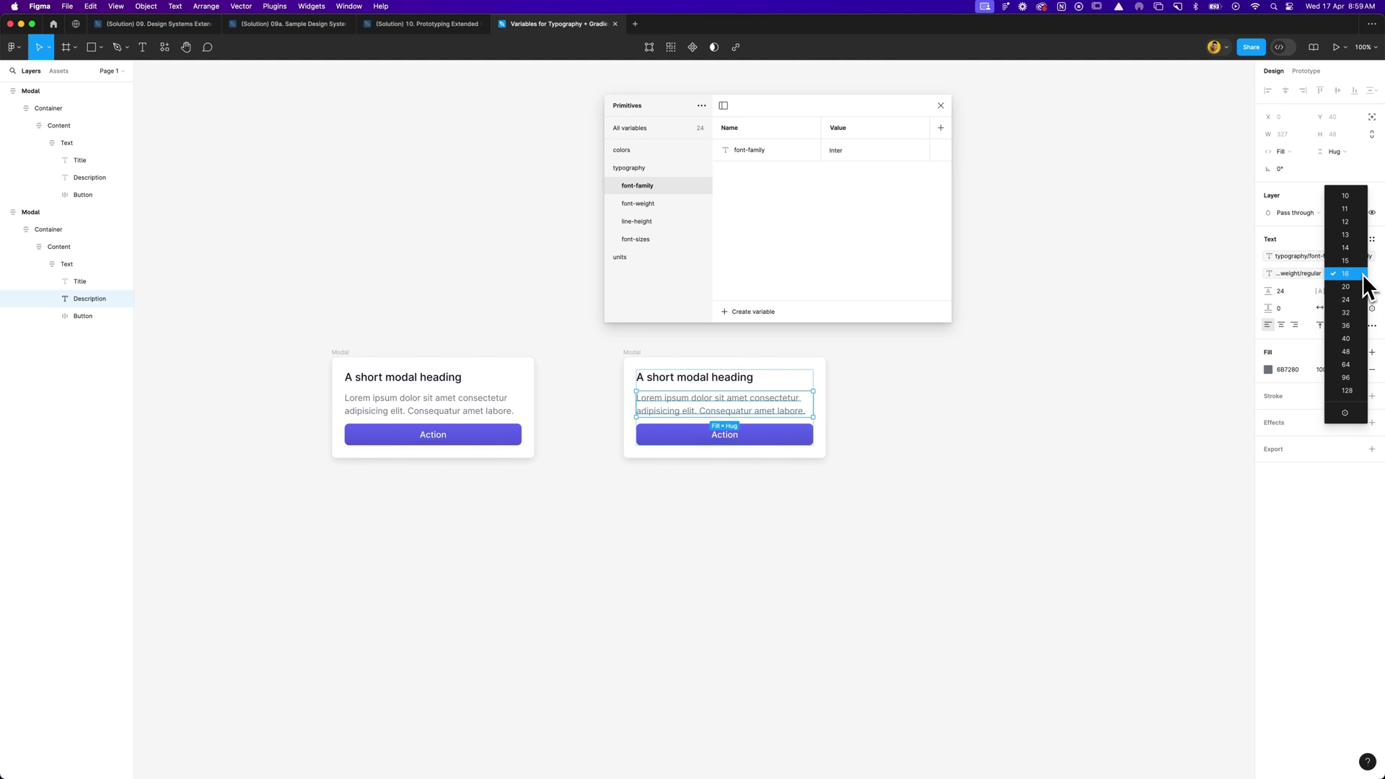
{"action": "left_click", "coordinate": [1355, 416]}
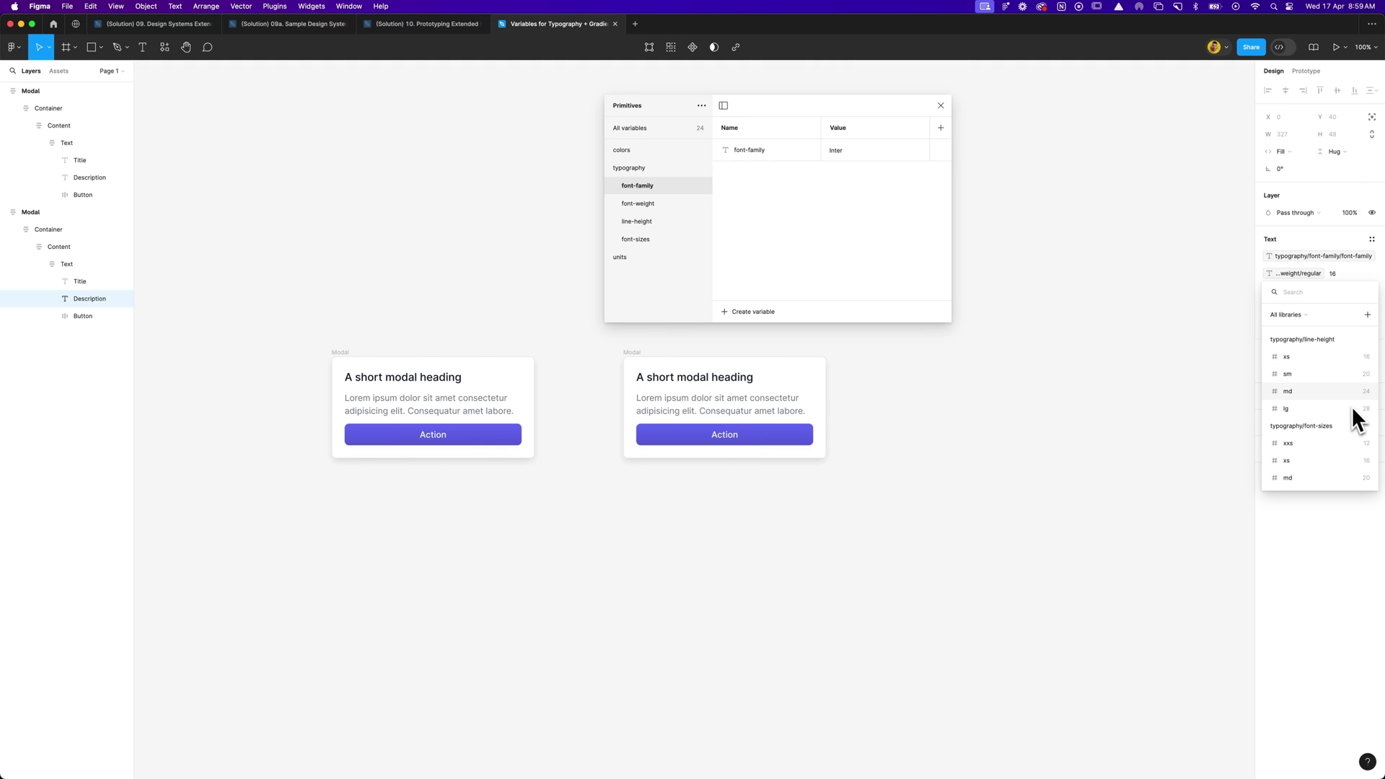
{"action": "scroll", "coordinate": [1348, 406], "scroll_direction": "down", "scroll_amount": 1}
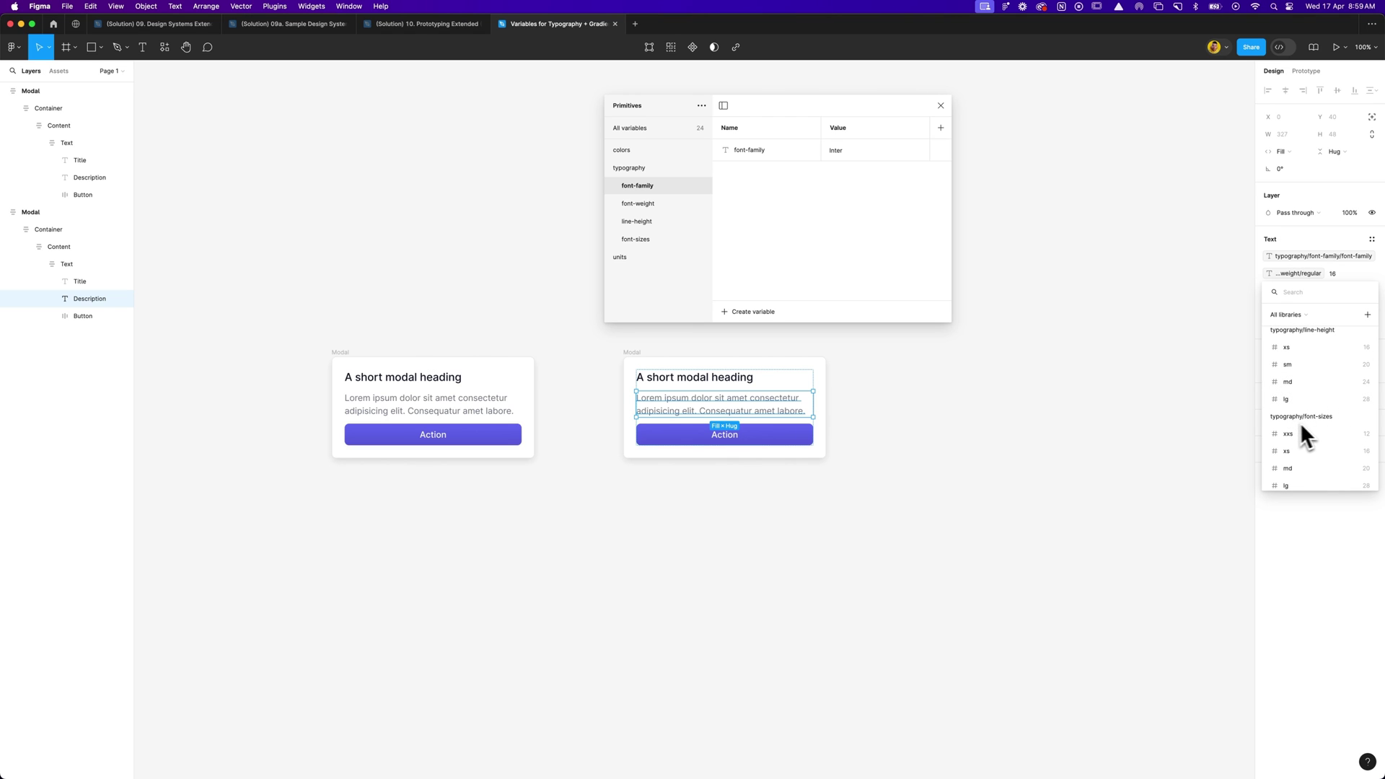
{"action": "left_click", "coordinate": [1298, 451]}
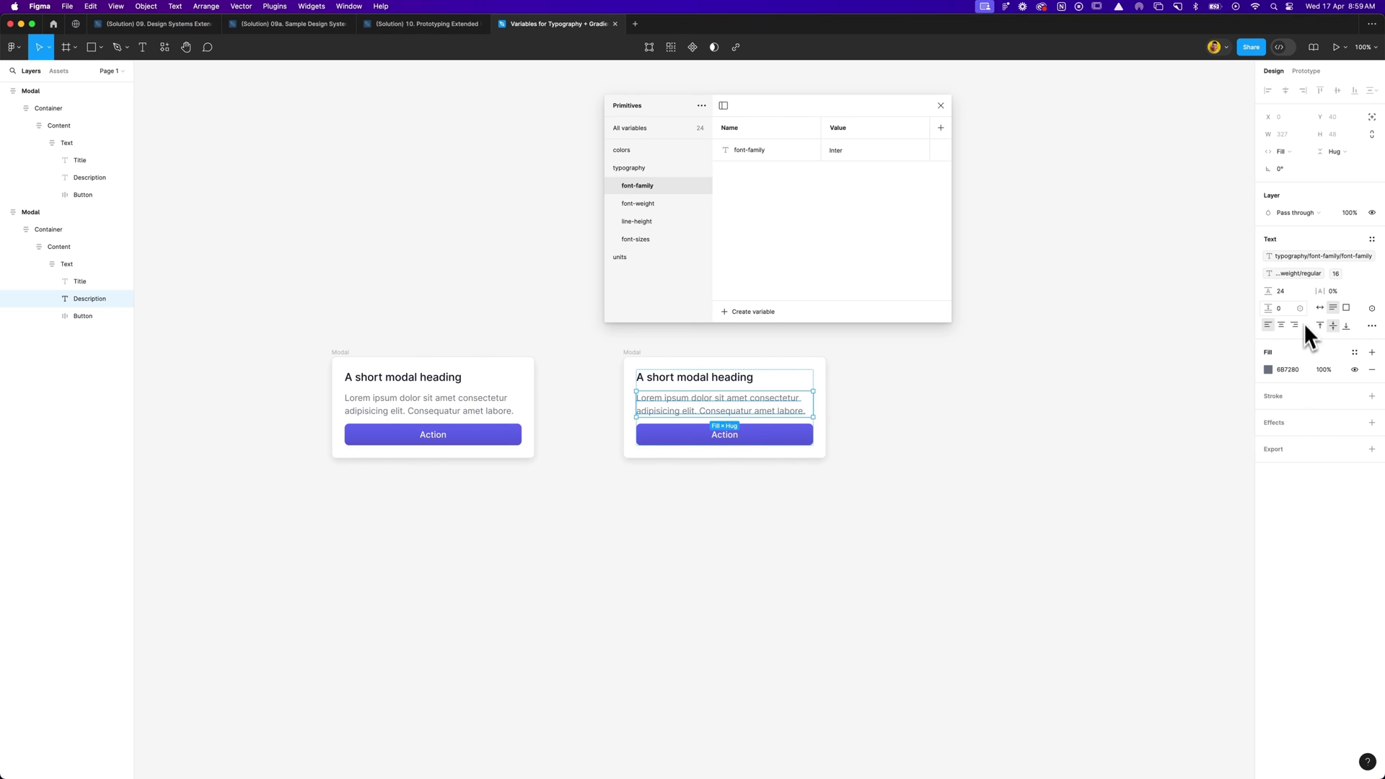
{"action": "left_click", "coordinate": [1301, 291]}
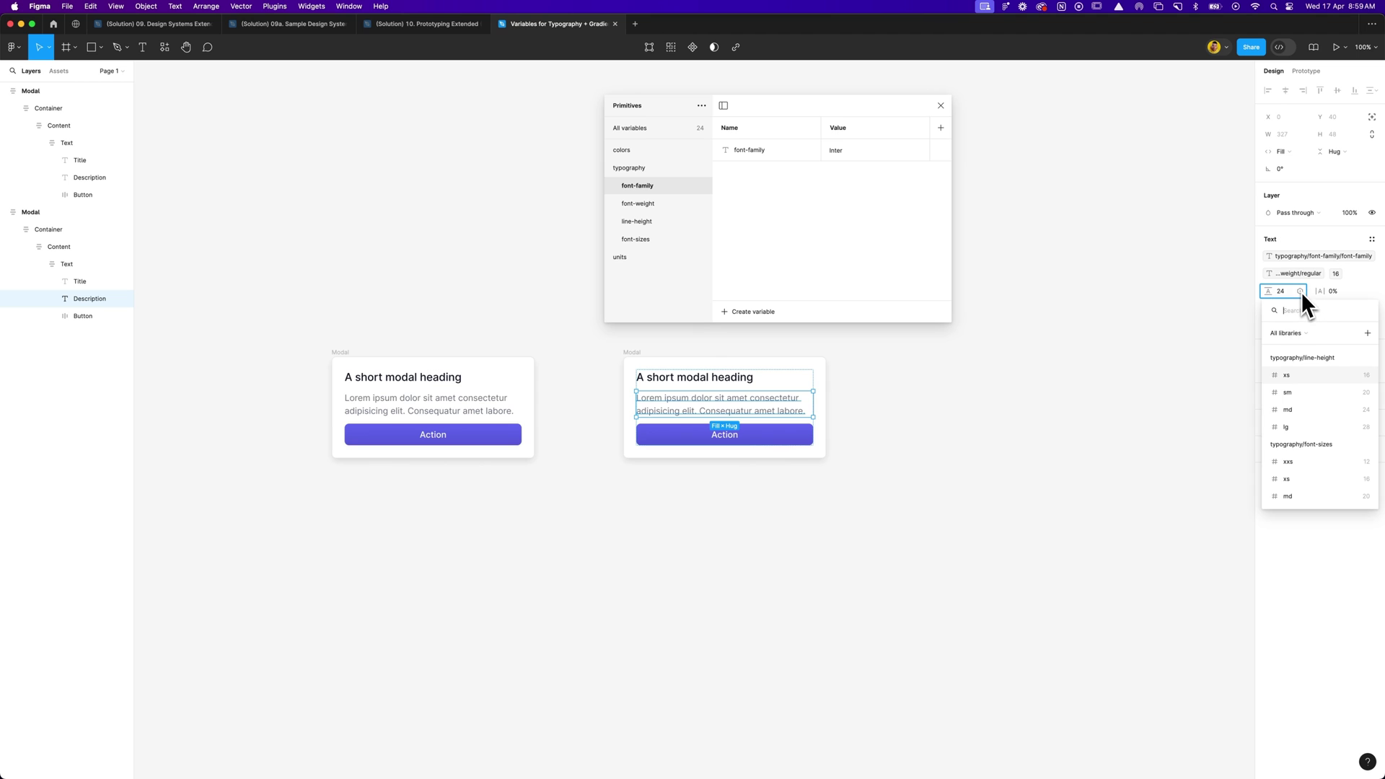
{"action": "scroll", "coordinate": [1309, 394], "scroll_direction": "down", "scroll_amount": 1}
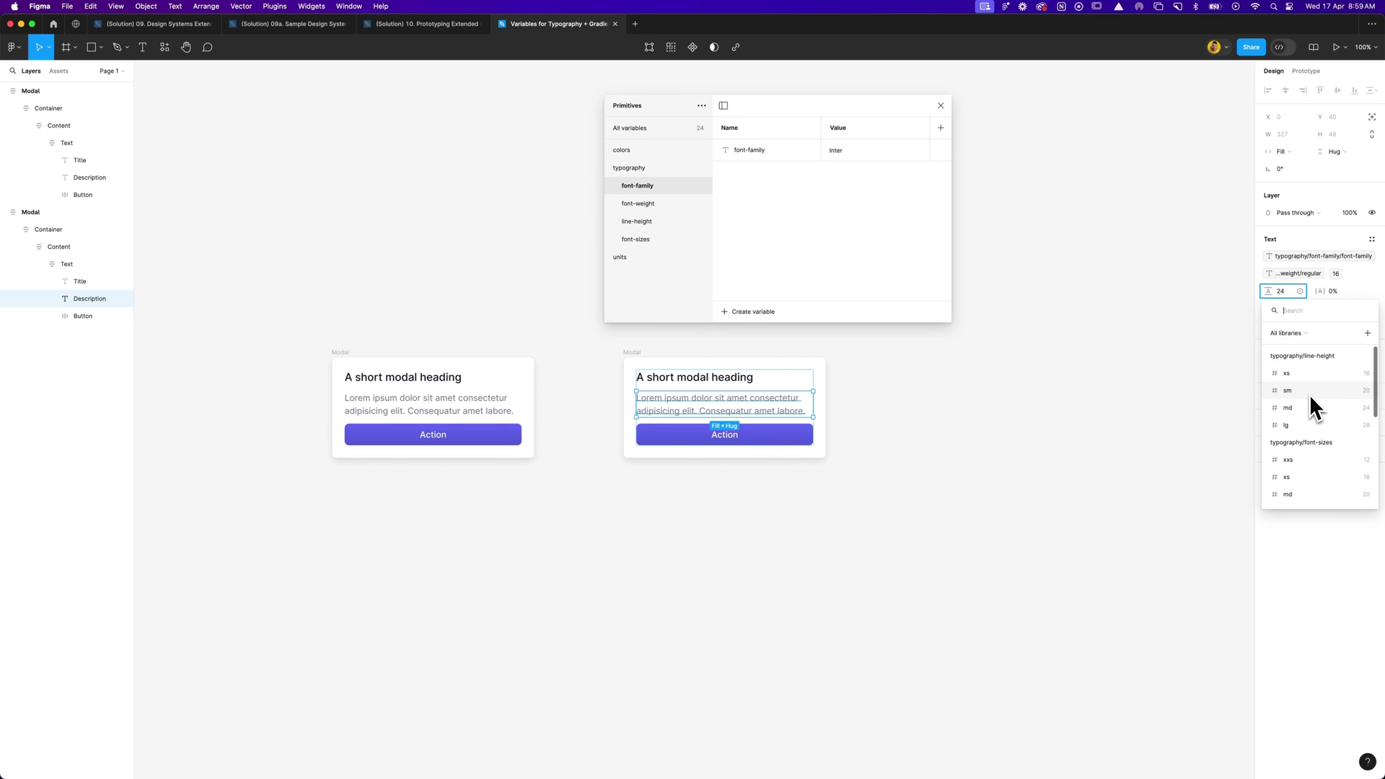
{"action": "left_click", "coordinate": [1309, 413]}
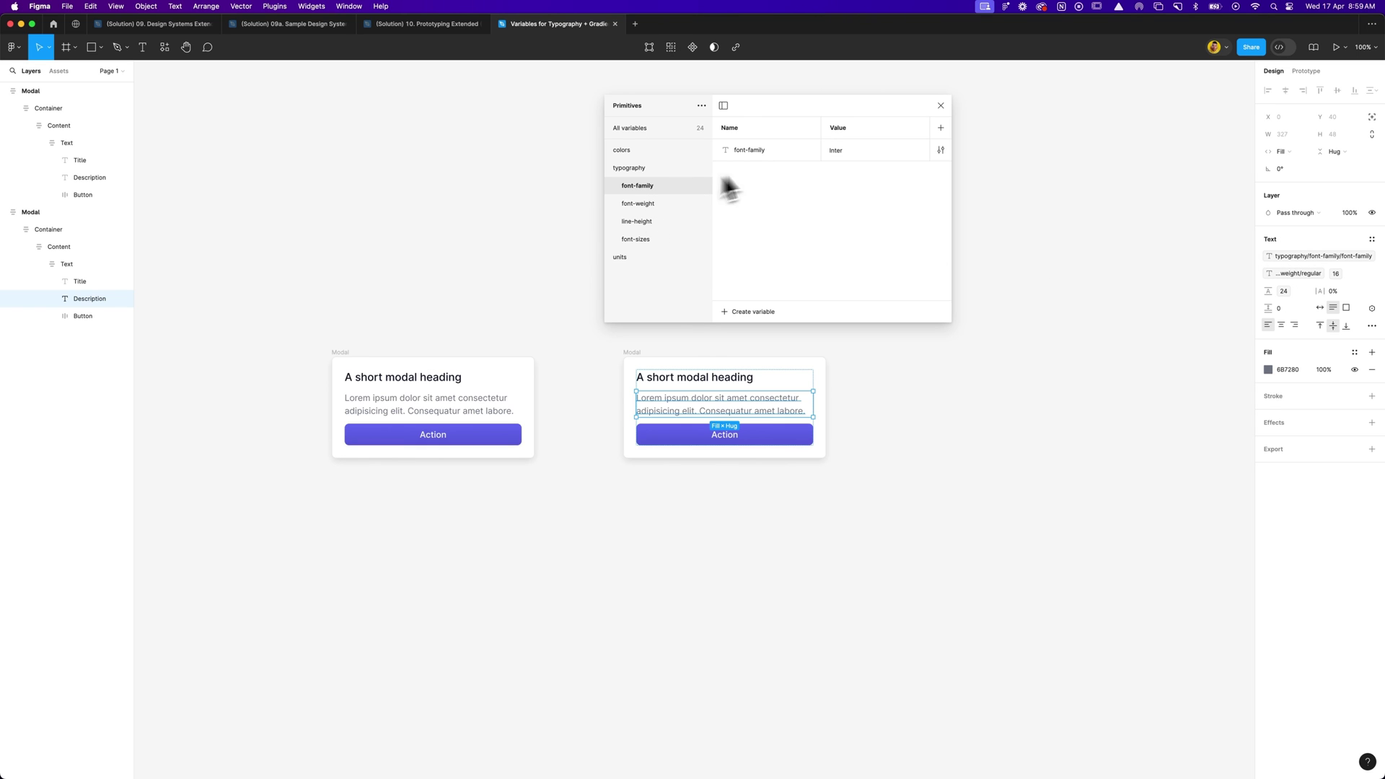
{"action": "double_click", "coordinate": [836, 150]}
{"action": "type", "text": "q"}
{"action": "type", "text": "omic Sans MS"}
{"action": "key", "text": "Return"}
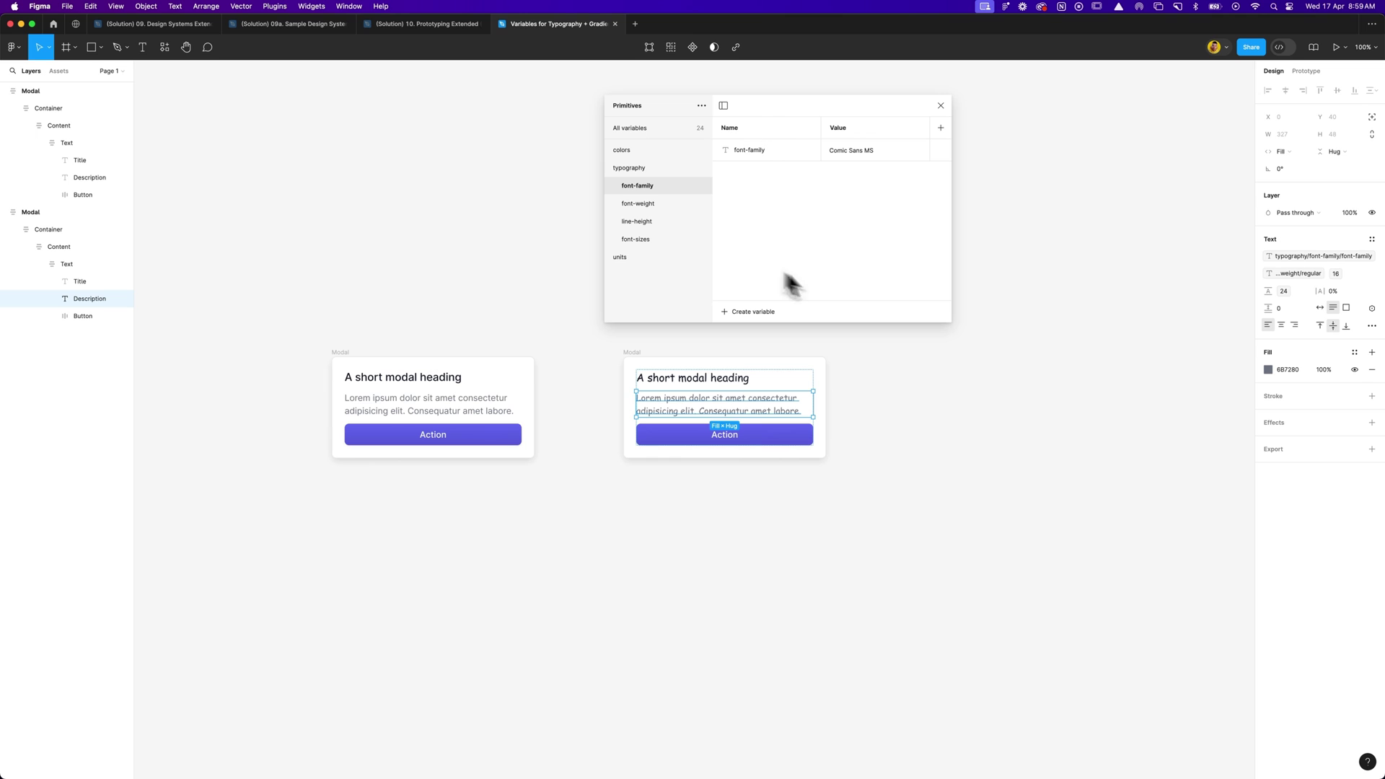
{"action": "double_click", "coordinate": [868, 152]}
{"action": "type", "text": "Inter"}
{"action": "key", "text": "Return"}
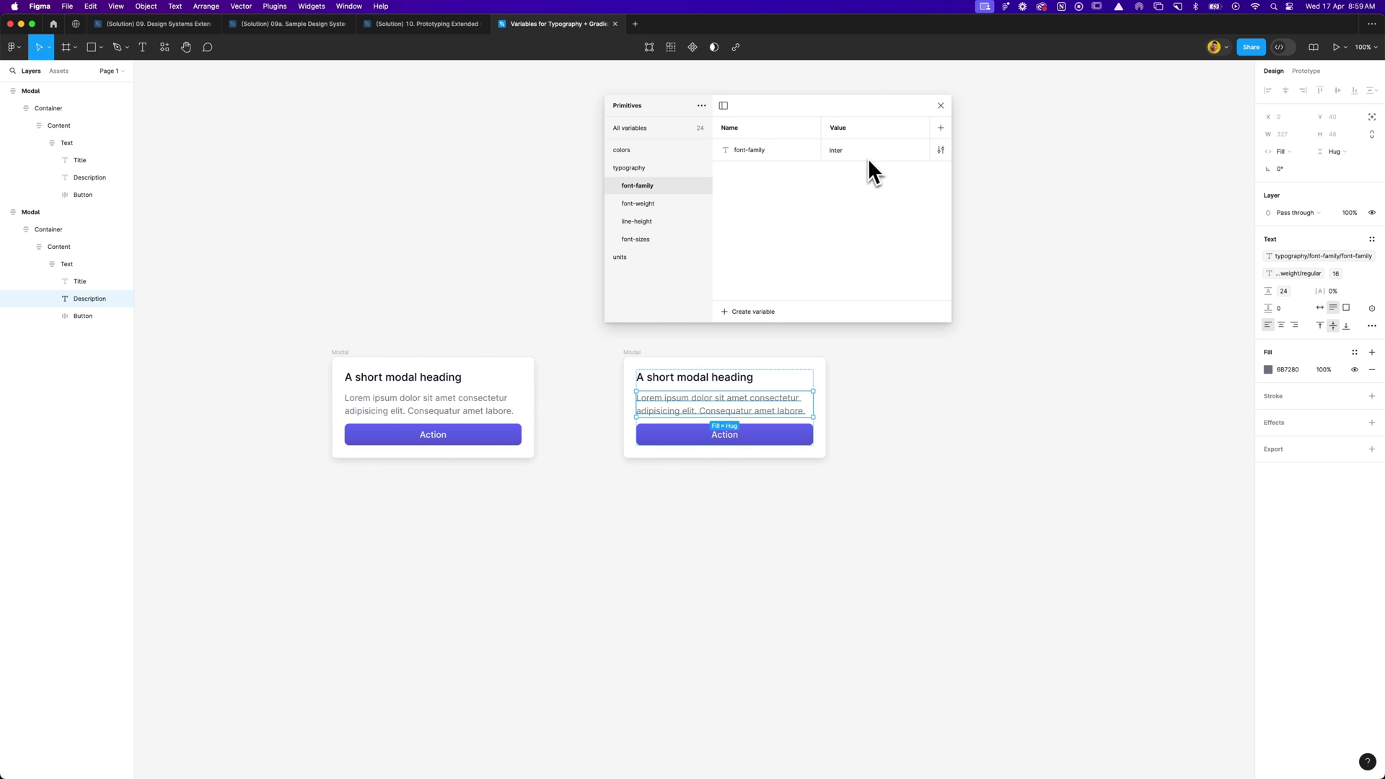
Step: Show the font-weight variables, try 'bold' as medium's value, then undo it
{"action": "left_click", "coordinate": [649, 204]}
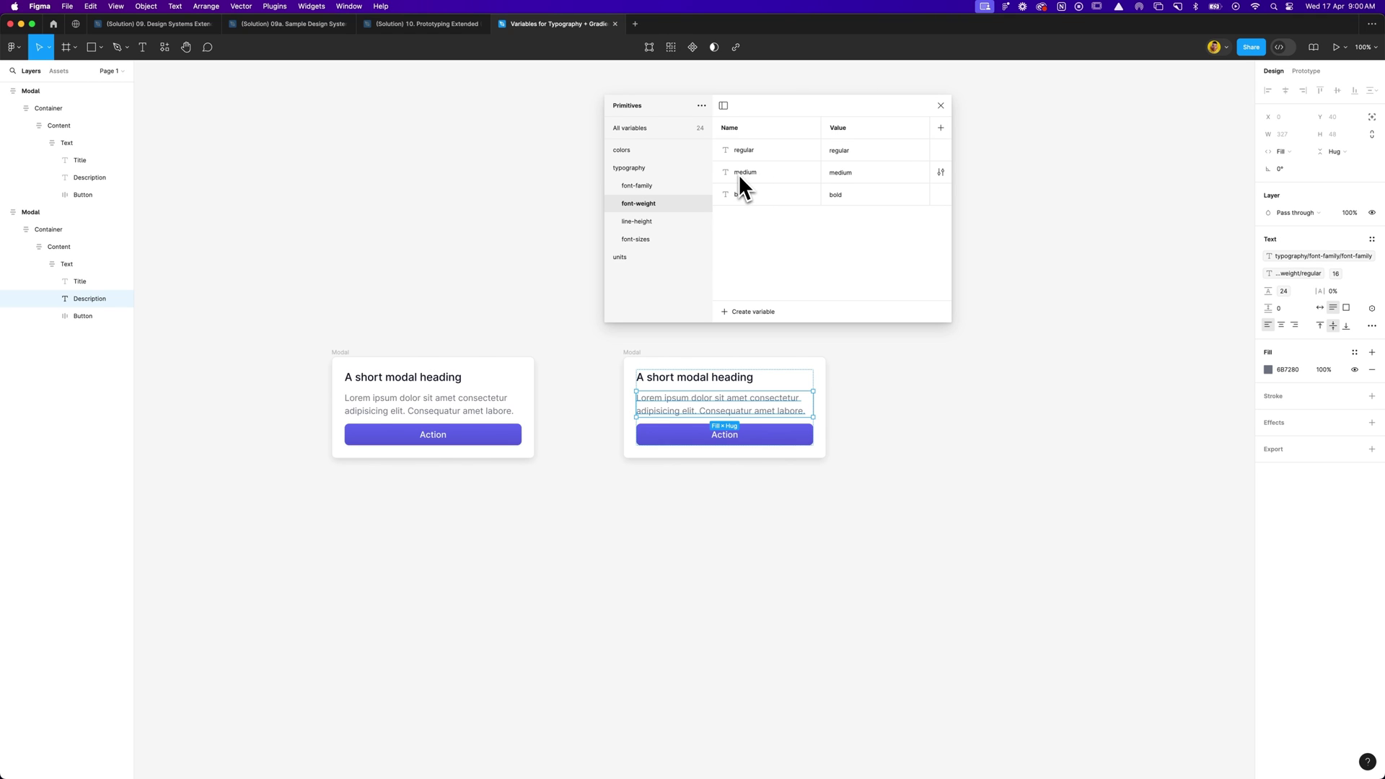
{"action": "double_click", "coordinate": [841, 175]}
{"action": "type", "text": "bold"}
{"action": "key", "text": "Return"}
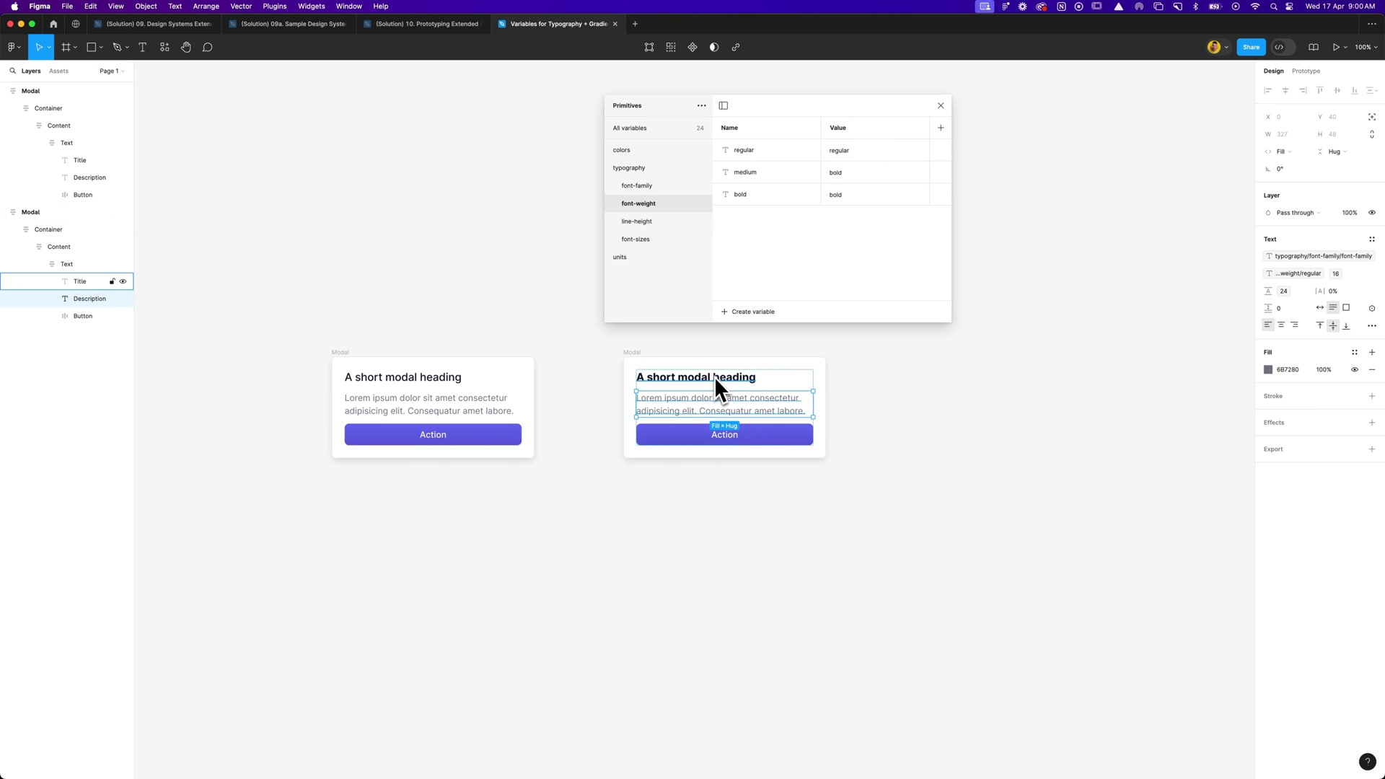
{"action": "key", "text": "ctrl+z"}
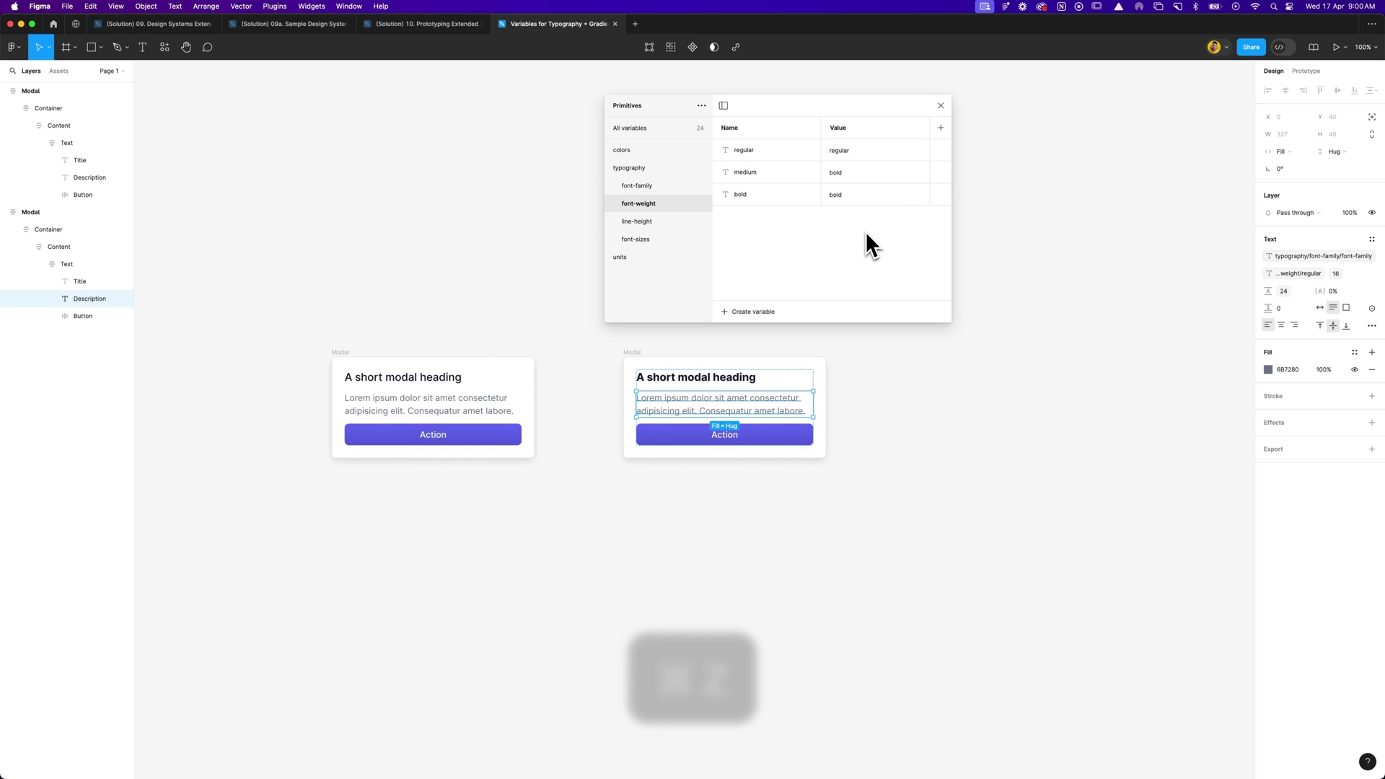
Step: Show the units variables, try 20 as the 16 unit's value, then revert it to 16
{"action": "left_click", "coordinate": [671, 224]}
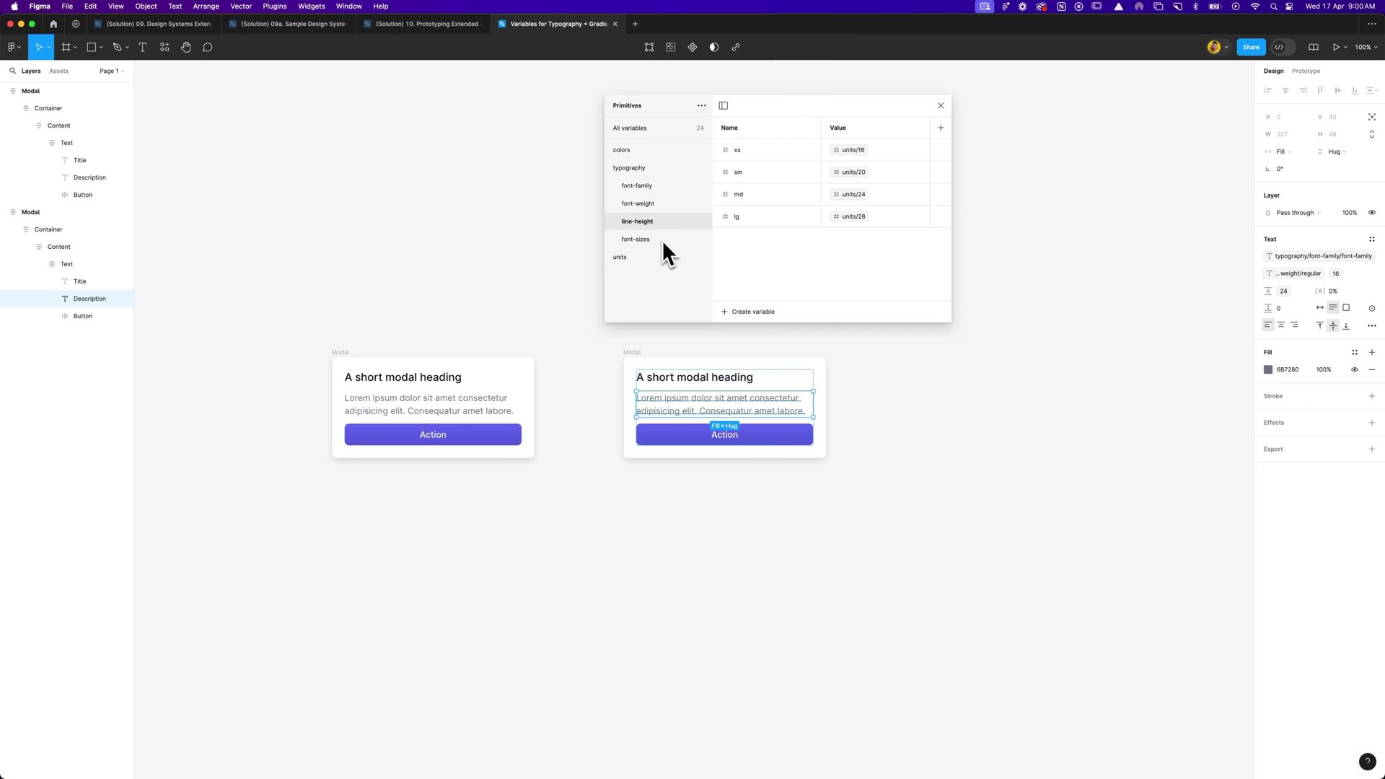
{"action": "left_click", "coordinate": [651, 260]}
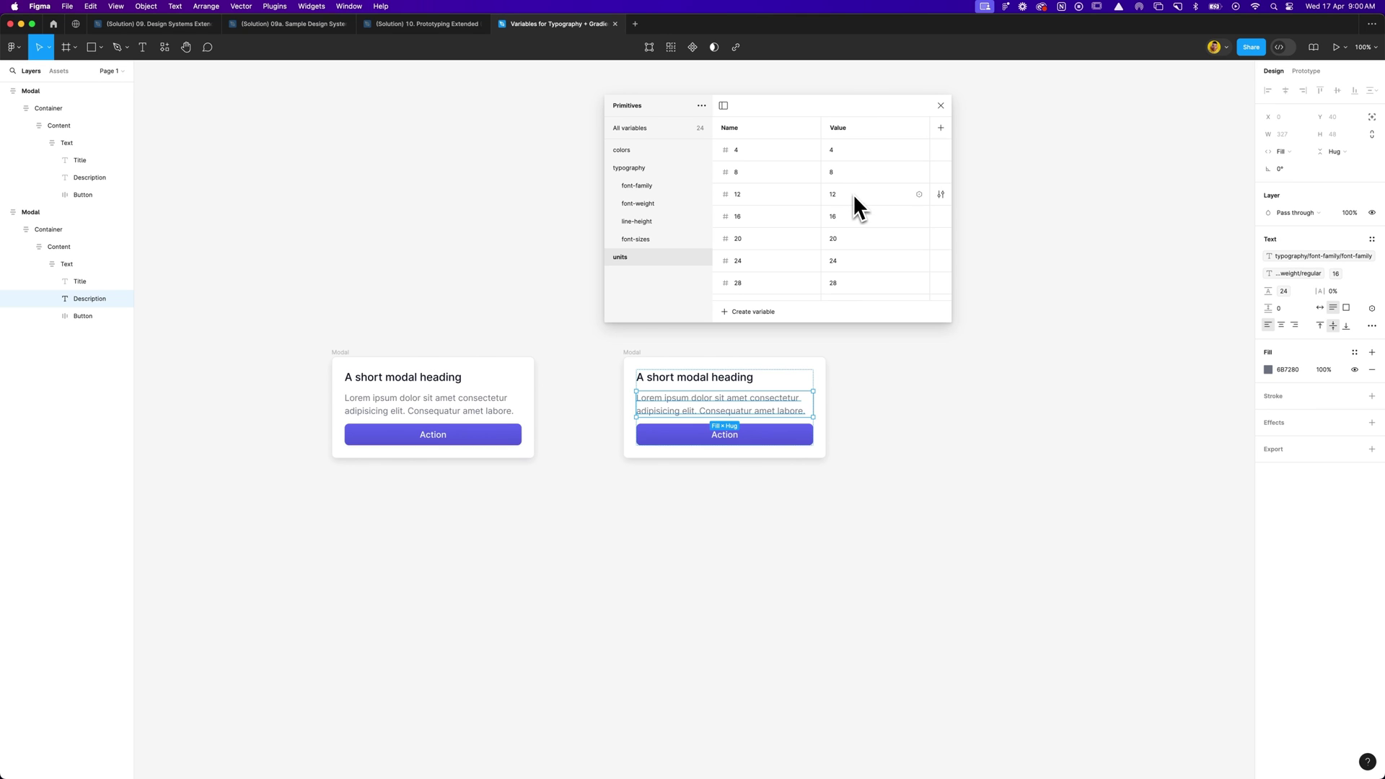
{"action": "left_click", "coordinate": [850, 219]}
{"action": "type", "text": "20"}
{"action": "key", "text": "Return"}
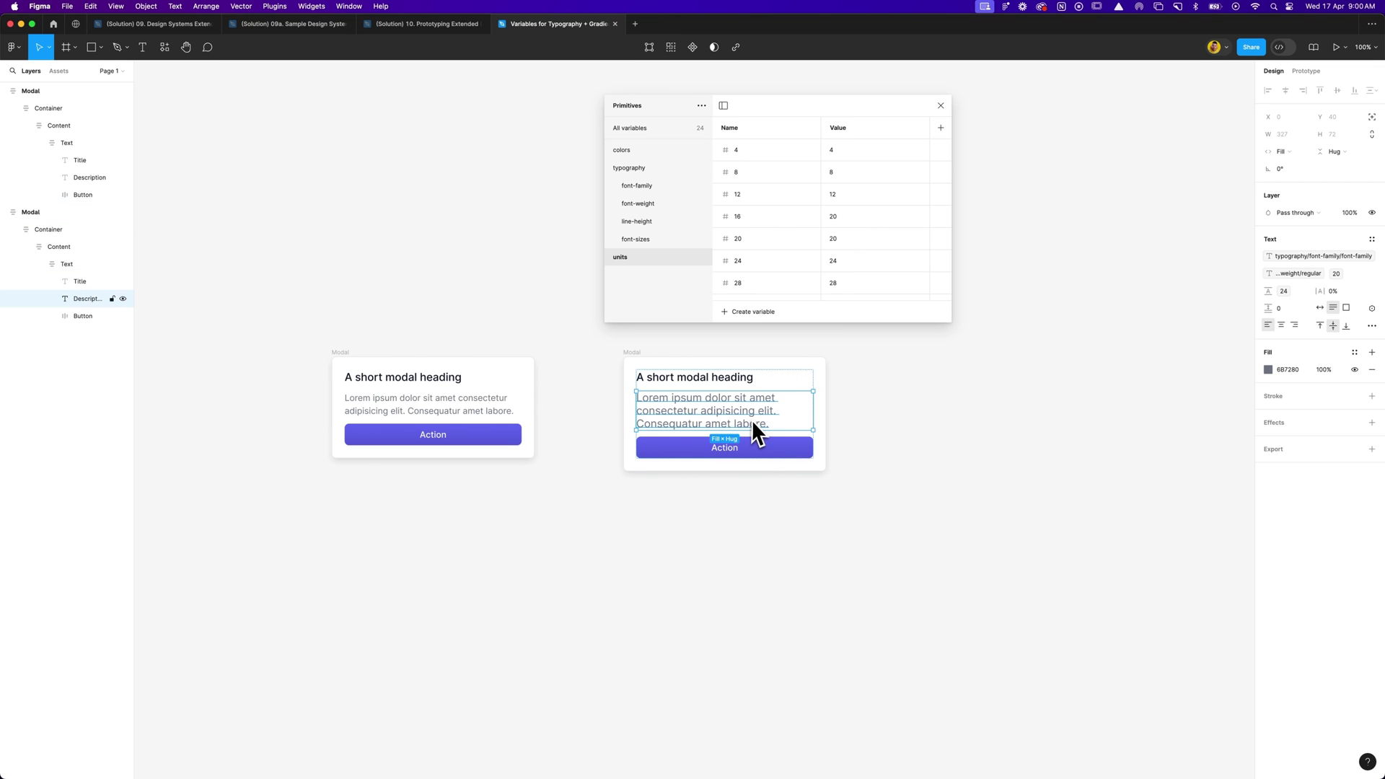
{"action": "key", "text": "super+z"}
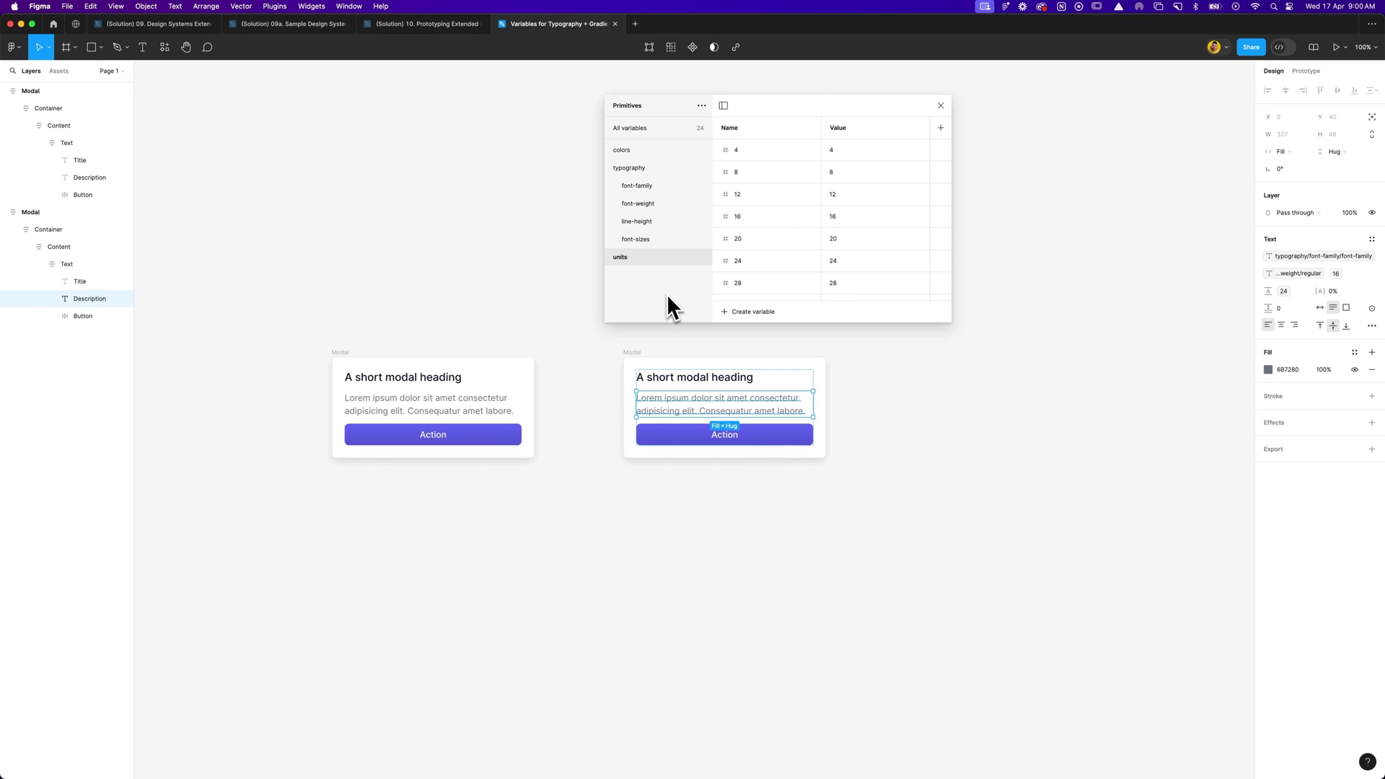
Step: Select the second modal's Action button, open its gradient fill, and list the colour variables
{"action": "left_click", "coordinate": [858, 387]}
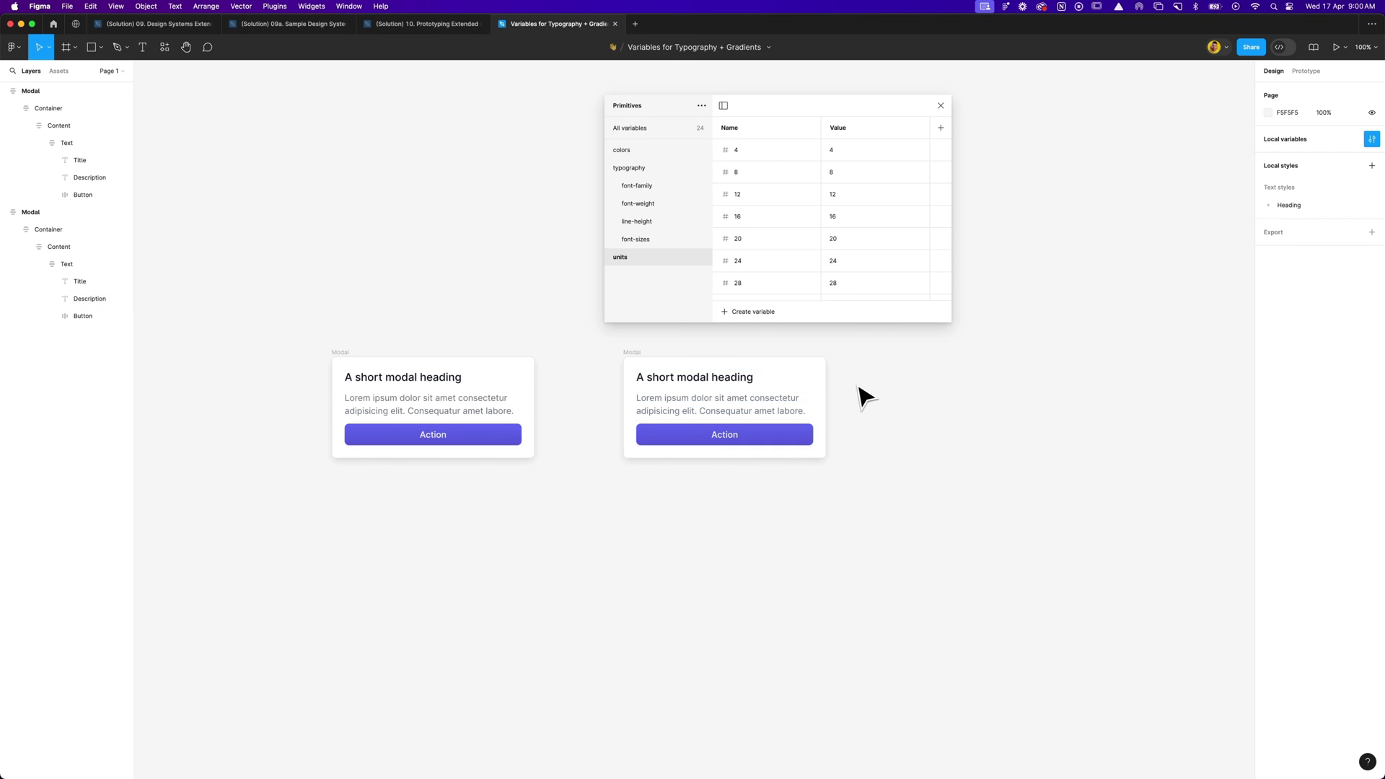
{"action": "left_click", "coordinate": [803, 446], "text": "super"}
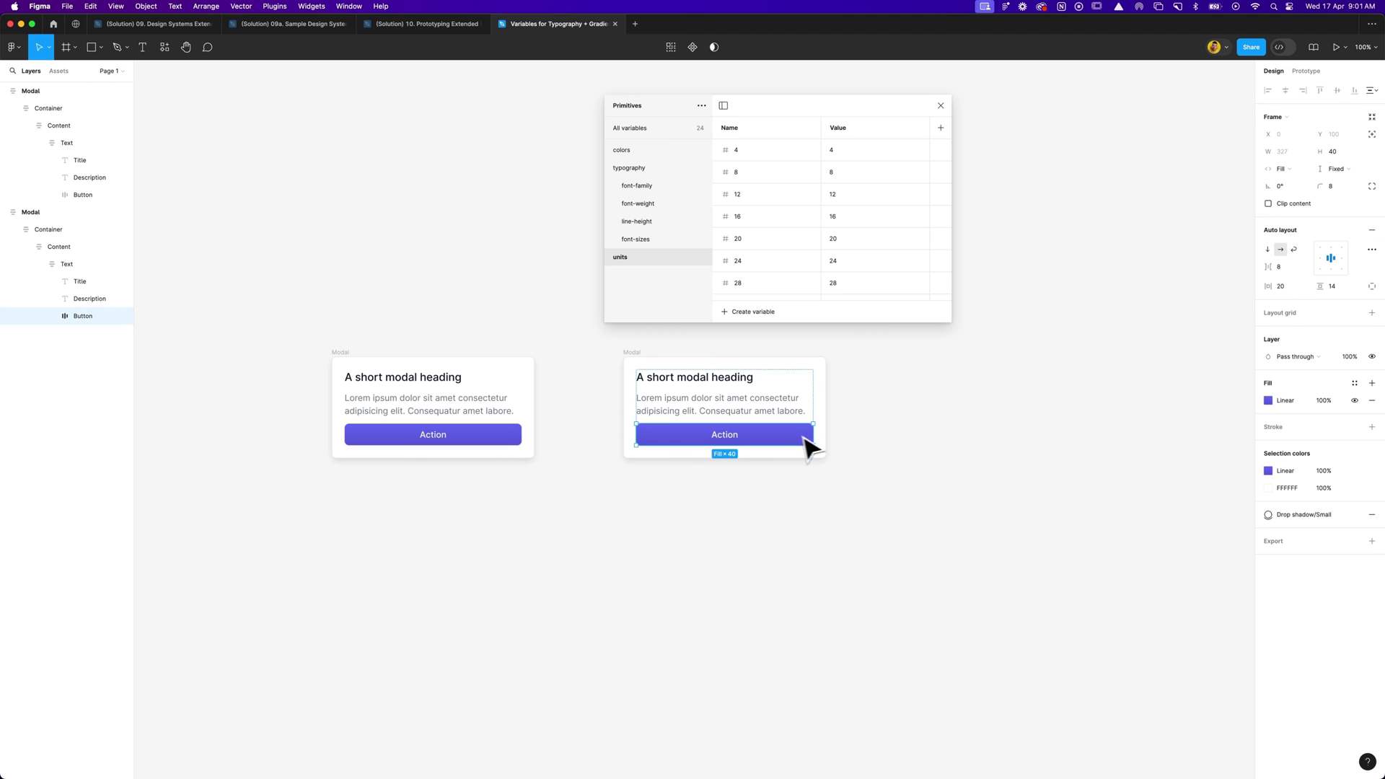
{"action": "left_click", "coordinate": [1269, 402]}
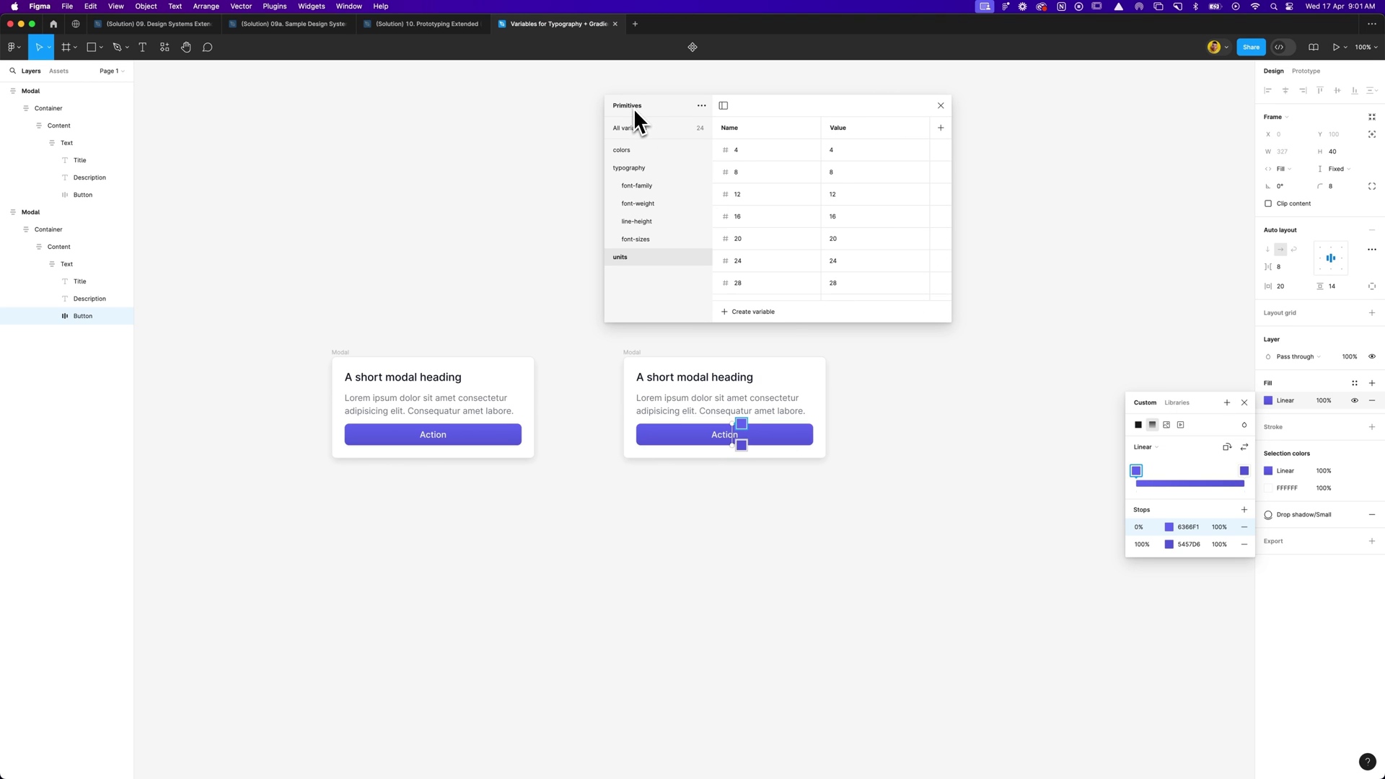
{"action": "left_click", "coordinate": [631, 150]}
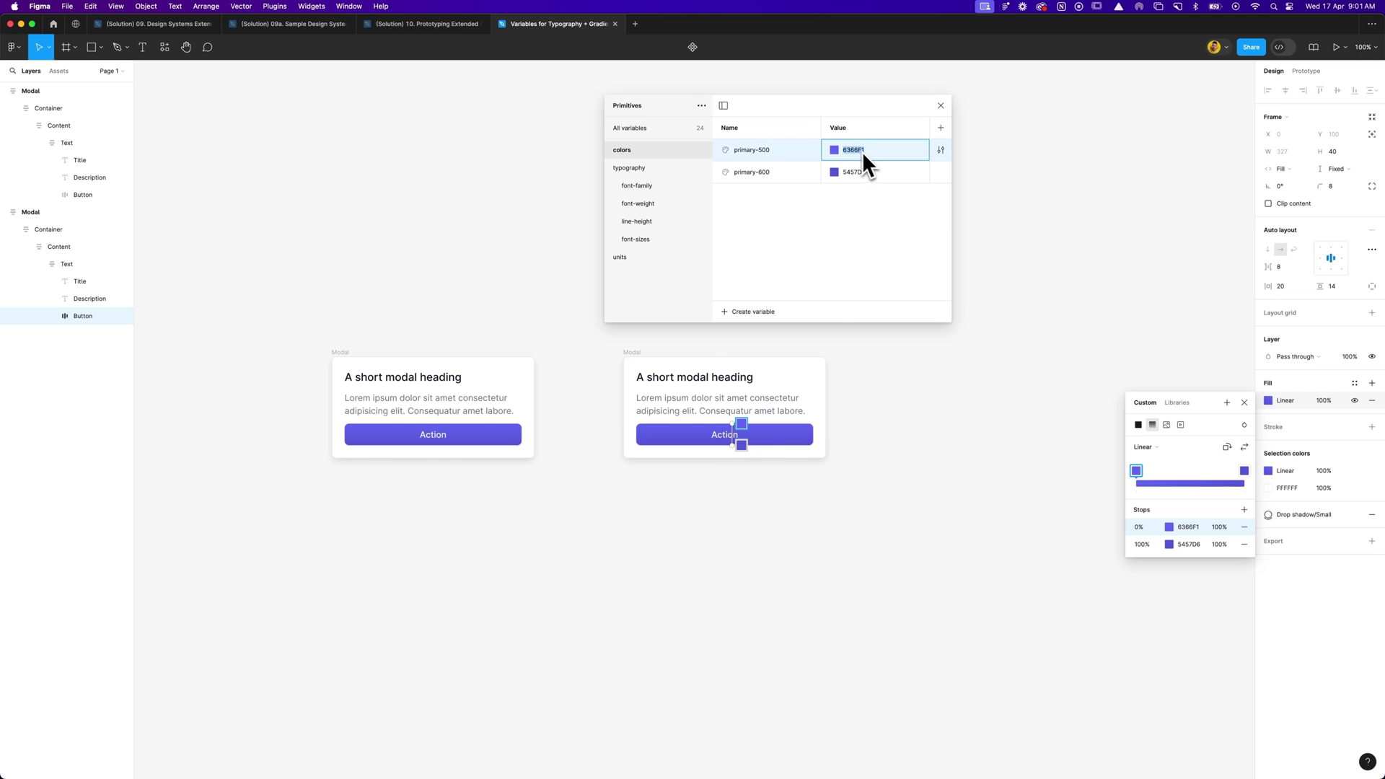
Step: Briefly open primary-500's colour picker and the new-variable menu, then dismiss both
{"action": "left_click", "coordinate": [835, 150]}
{"action": "left_click", "coordinate": [834, 150]}
{"action": "left_click", "coordinate": [731, 312]}
{"action": "left_click", "coordinate": [760, 225]}
Step: Bind the 0% gradient stop to primary-500 and the 100% stop to primary-600
{"action": "left_click", "coordinate": [1170, 528]}
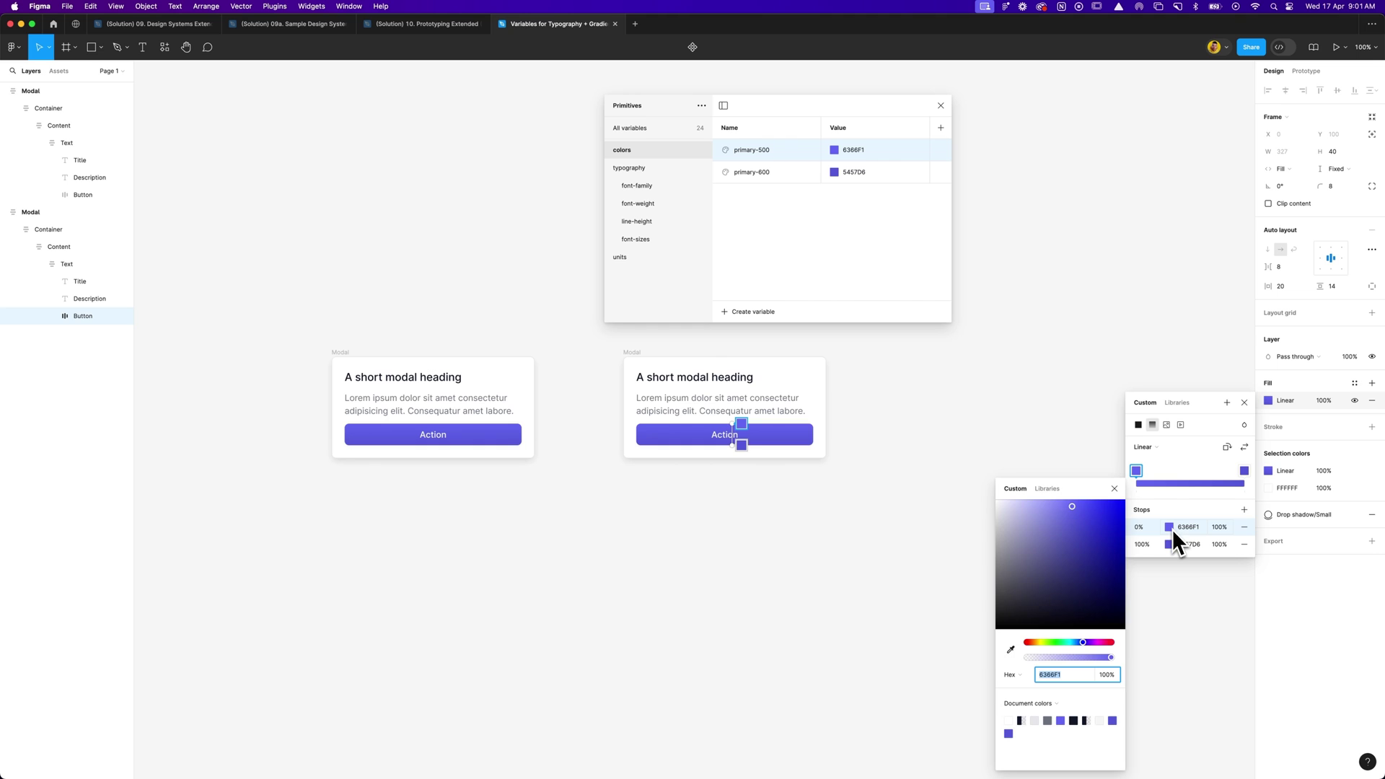
{"action": "left_click", "coordinate": [1048, 489]}
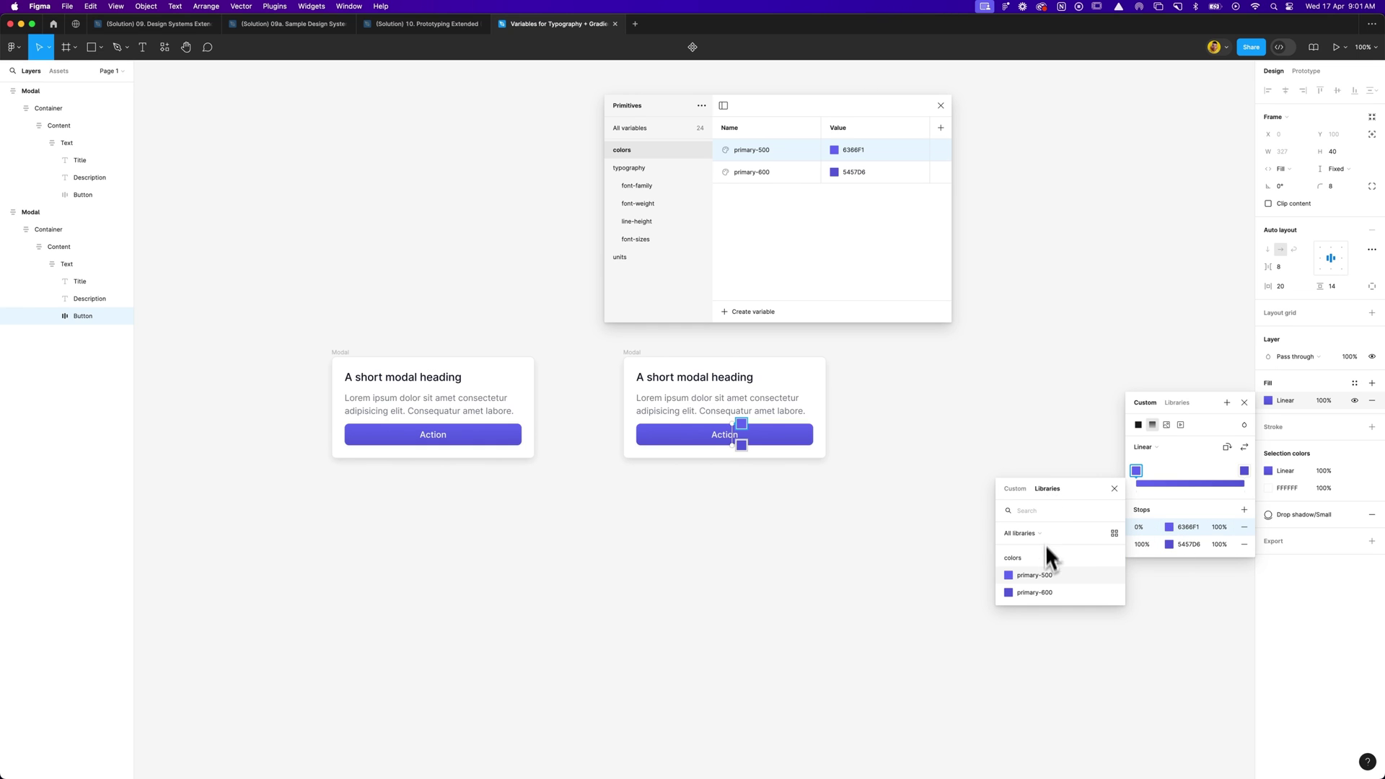
{"action": "left_click", "coordinate": [1042, 574]}
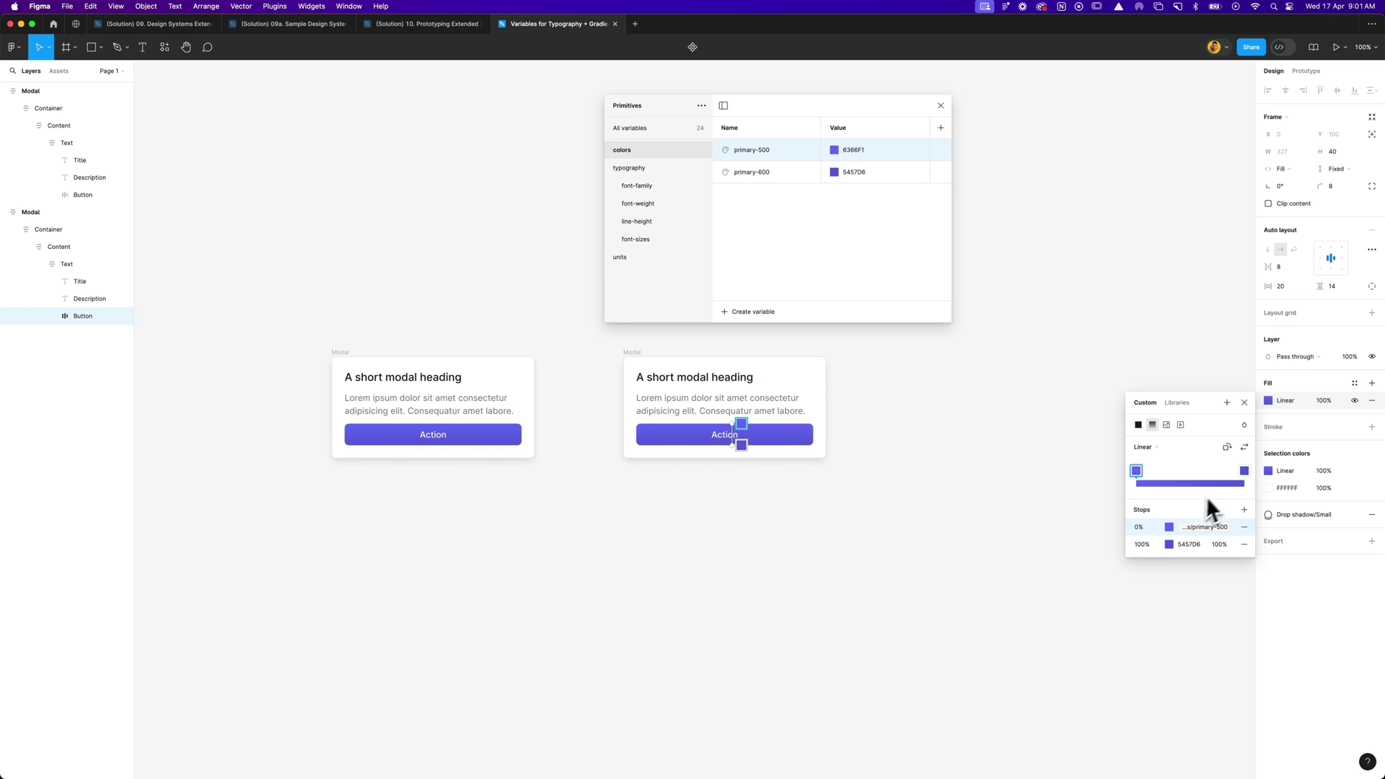
{"action": "left_click", "coordinate": [1244, 472]}
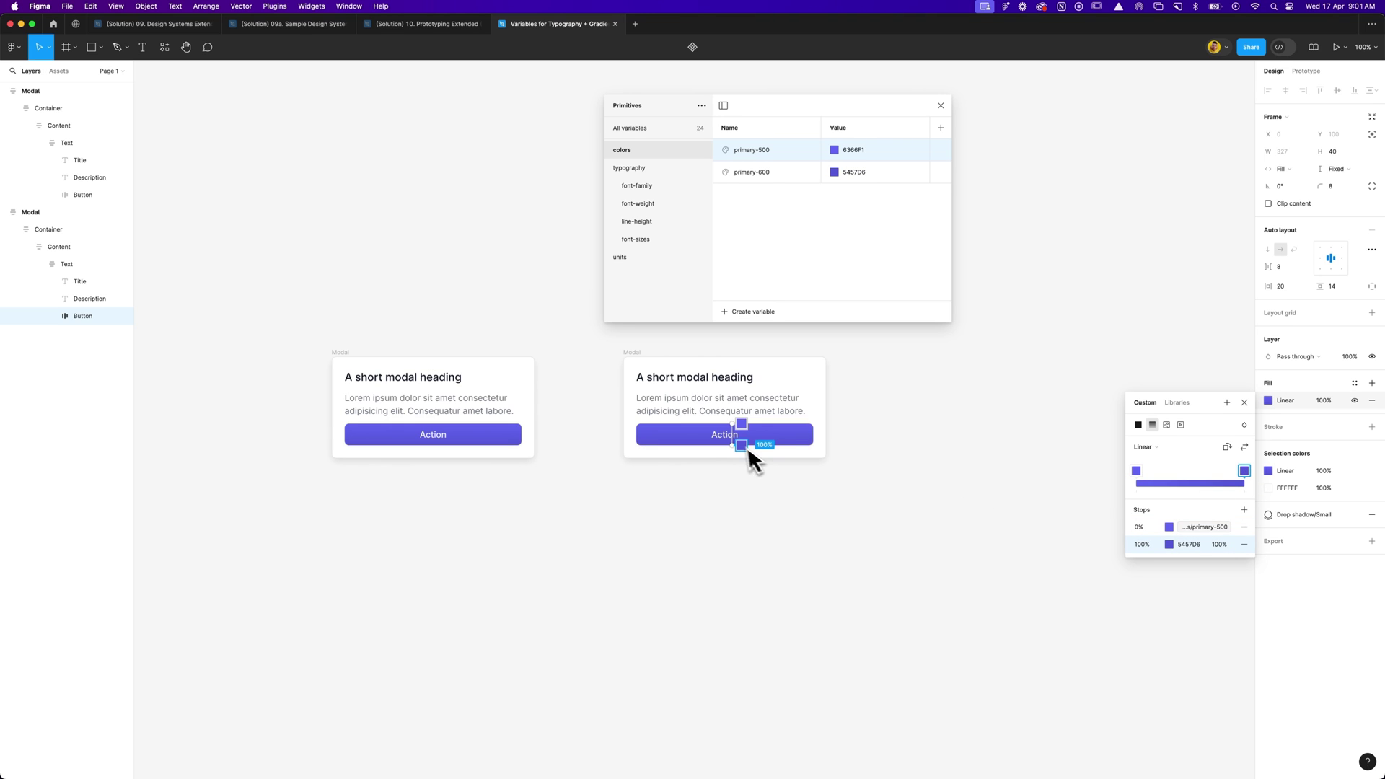
{"action": "left_click", "coordinate": [1170, 545]}
{"action": "left_click", "coordinate": [1048, 490]}
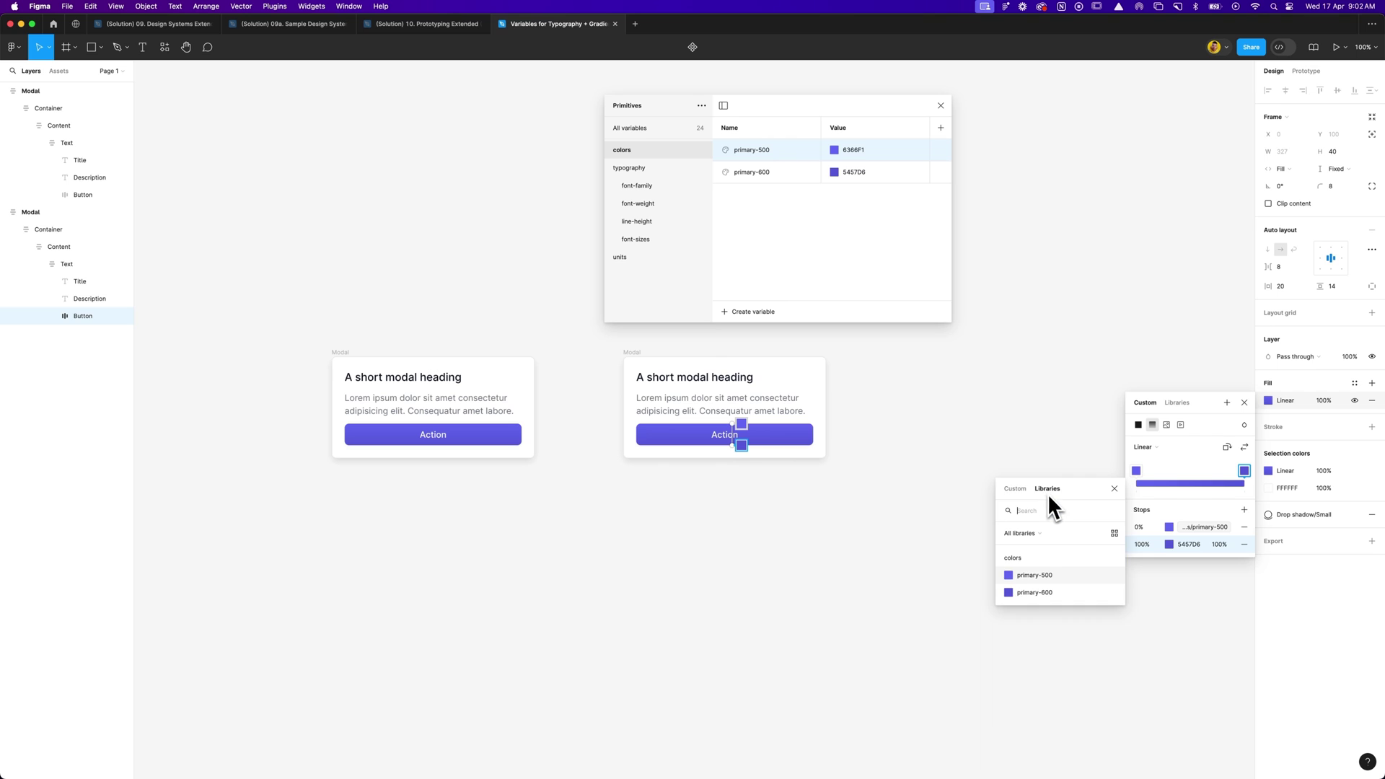
{"action": "left_click", "coordinate": [1034, 592]}
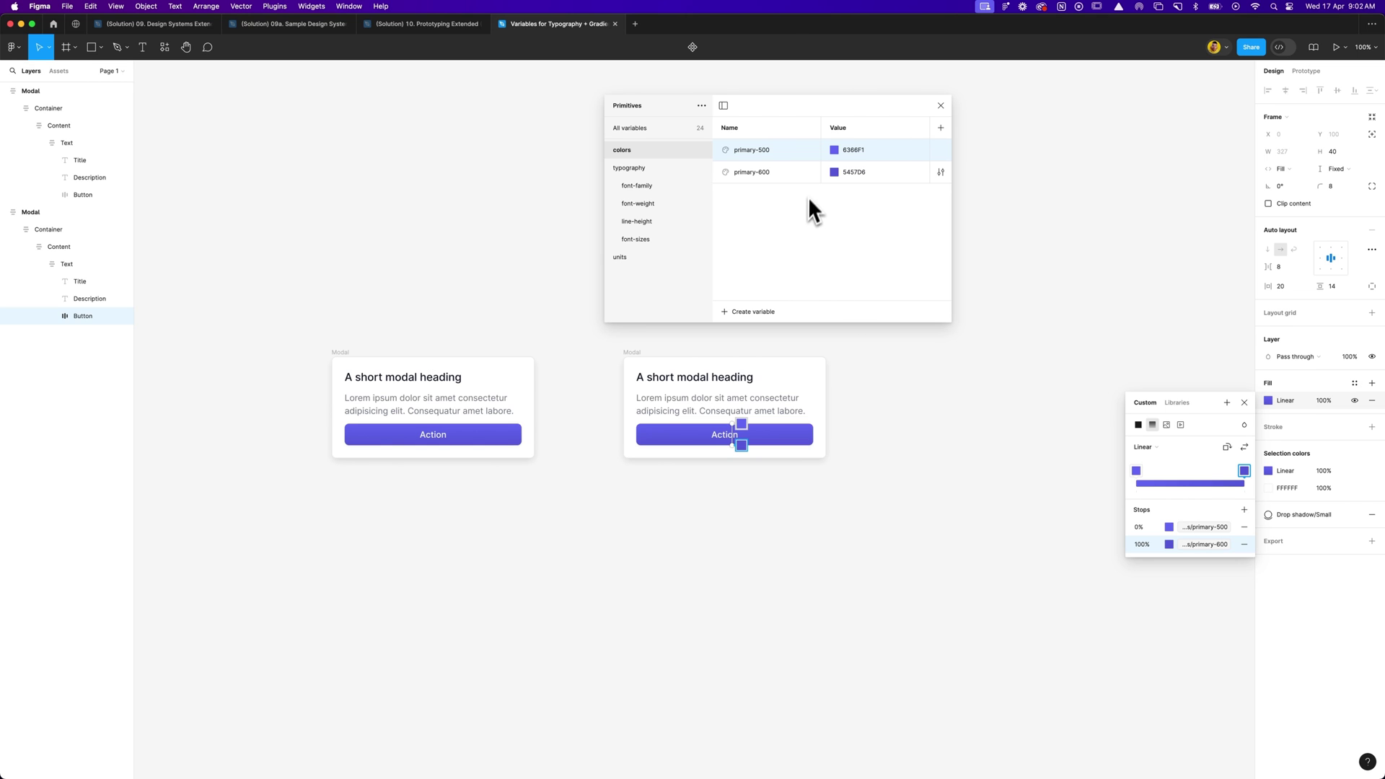
Step: Shift primary-500's hue to F163DA and primary-600's to D654A2
{"action": "left_click", "coordinate": [835, 151]}
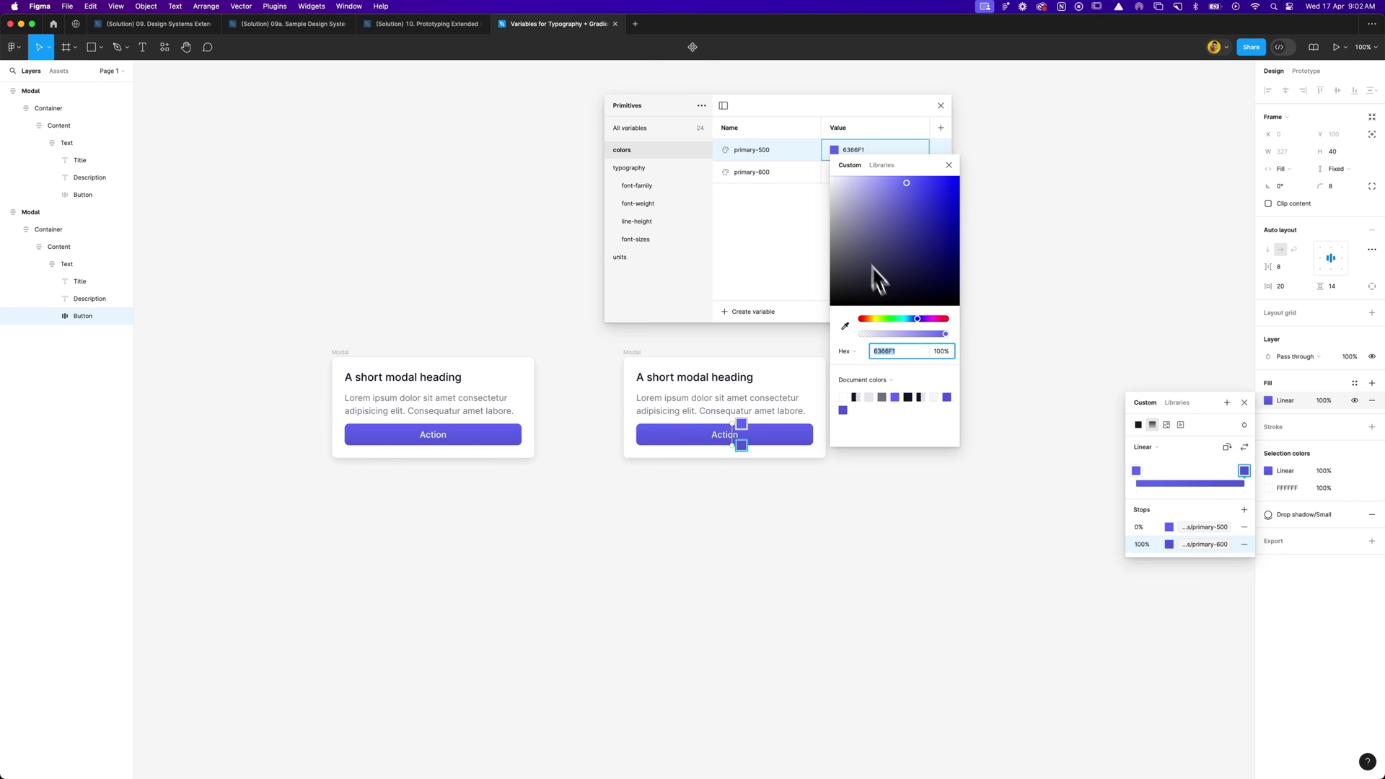
{"action": "left_click_drag", "start_coordinate": [922, 322], "coordinate": [933, 322]}
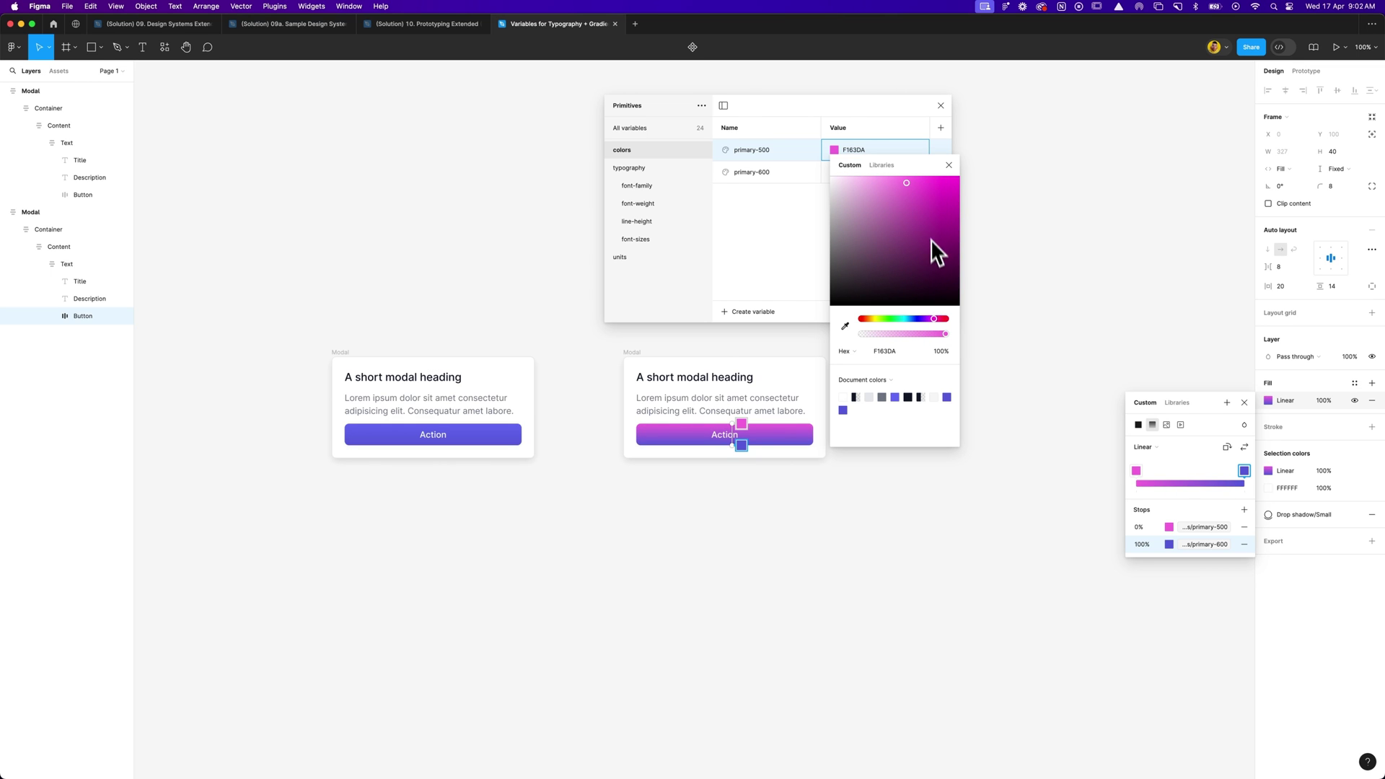
{"action": "left_click", "coordinate": [947, 166]}
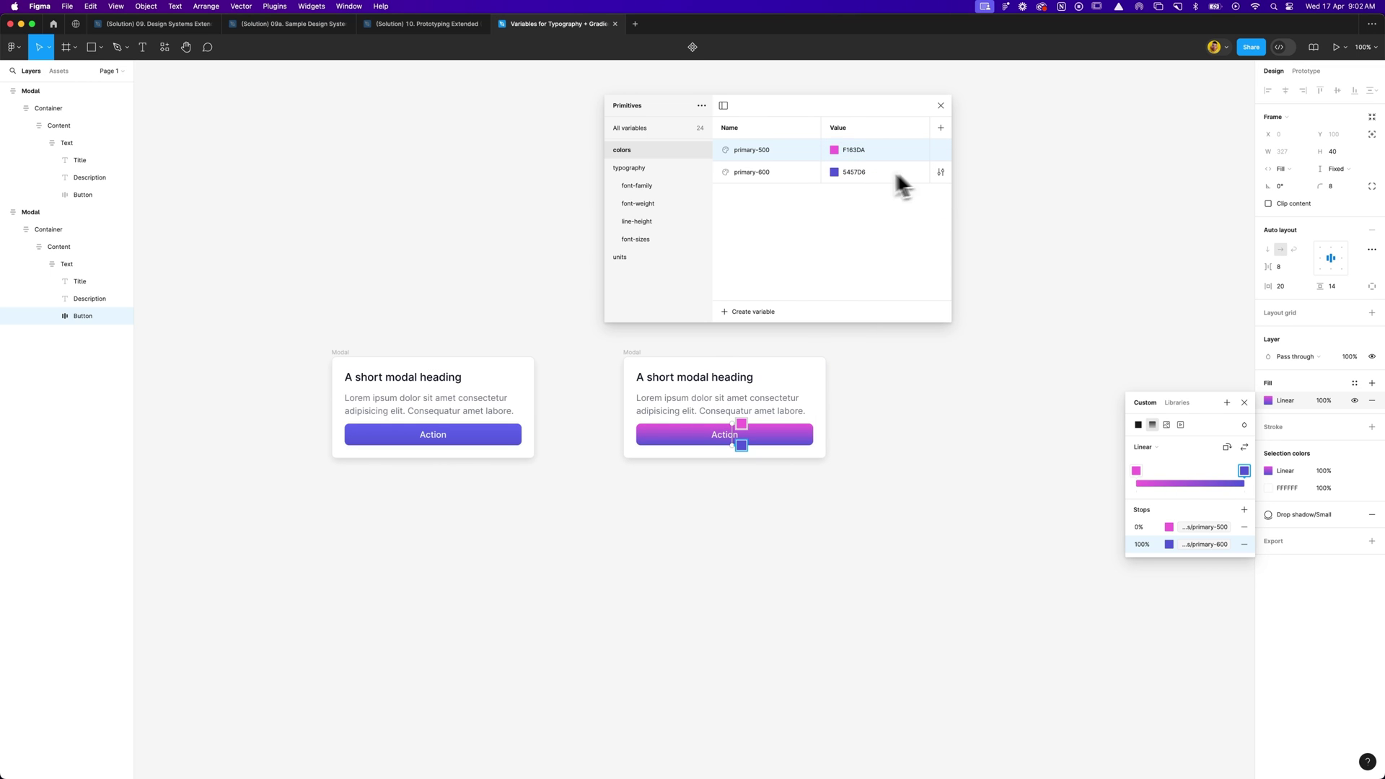
{"action": "left_click", "coordinate": [834, 174]}
{"action": "left_click_drag", "start_coordinate": [920, 342], "coordinate": [938, 342]}
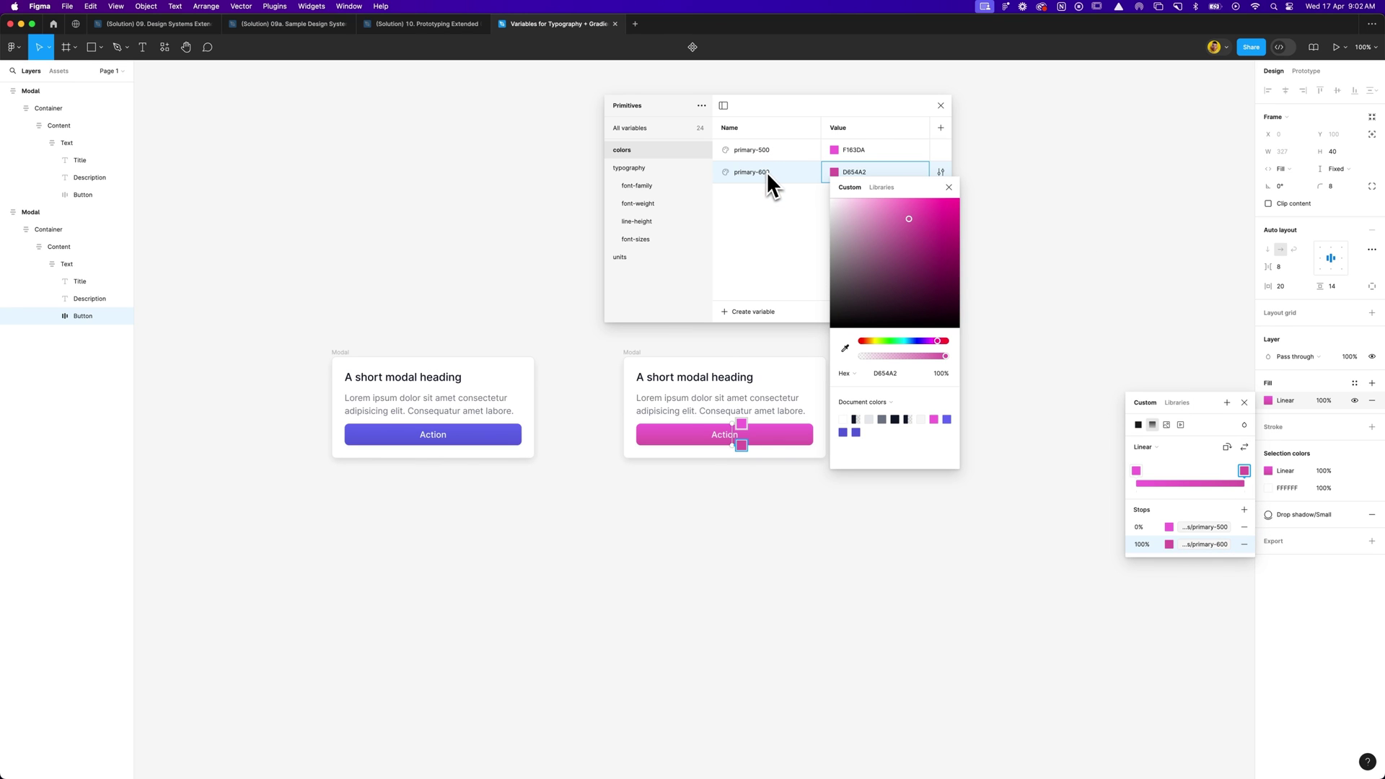
{"action": "left_click", "coordinate": [1014, 201]}
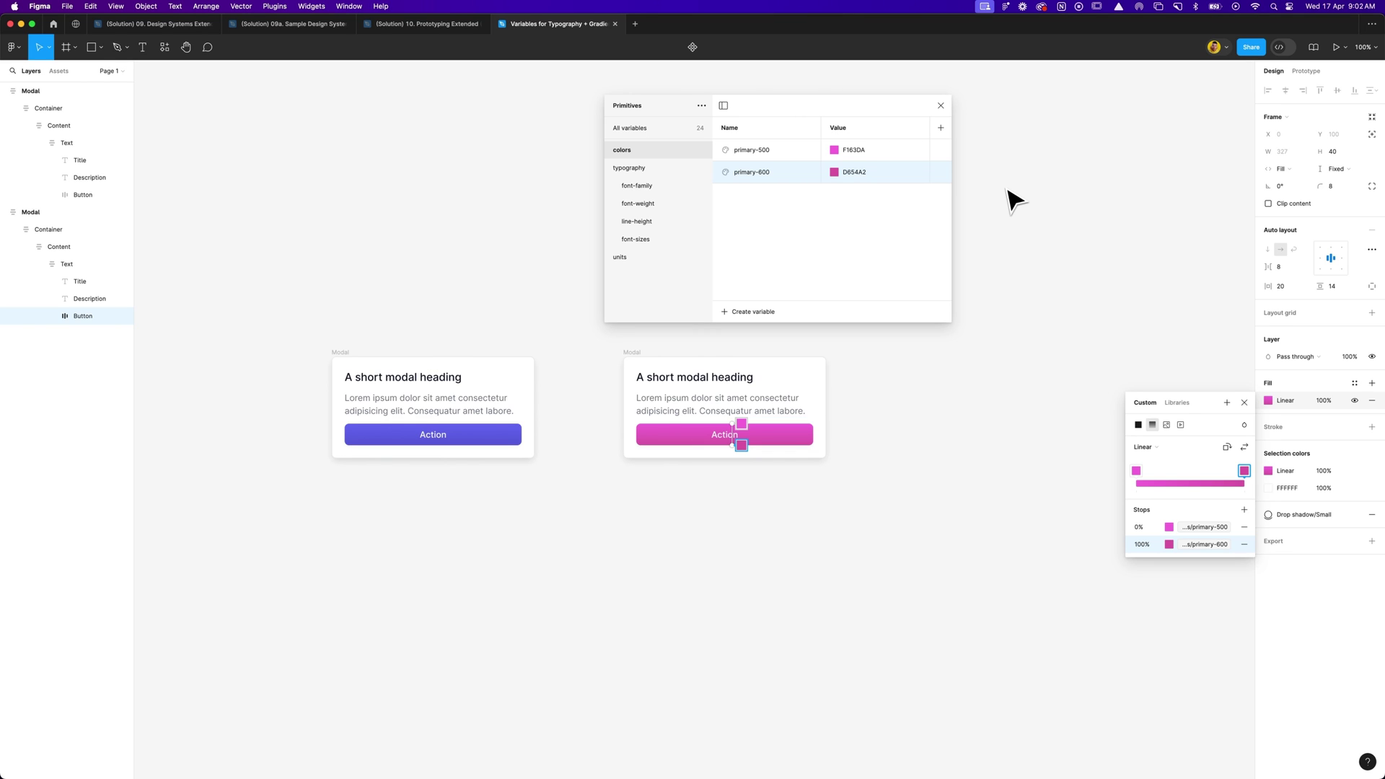